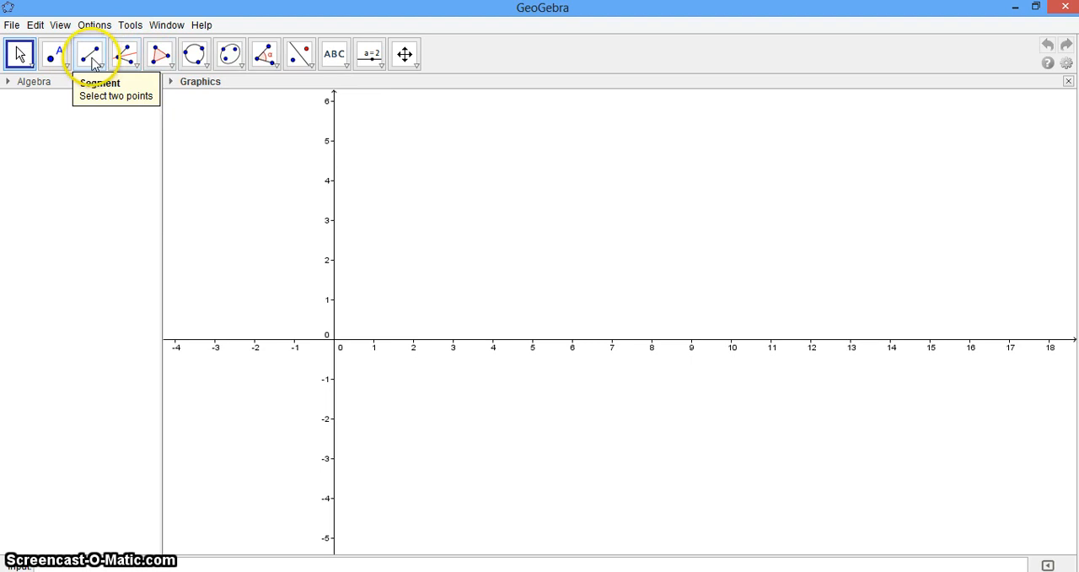
Step: Draw two segments sharing an endpoint, from about (3.52, 5.16) to (1.98, 1.6) and on to (6.62, 1.34)
{"action": "left_click", "coordinate": [101, 66]}
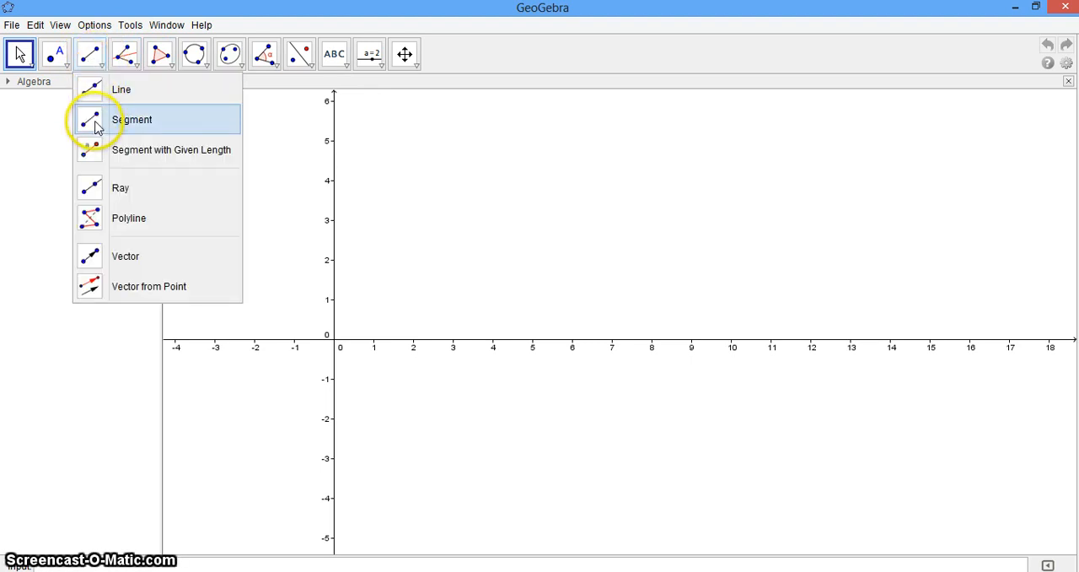
{"action": "mouse_move", "coordinate": [169, 65]}
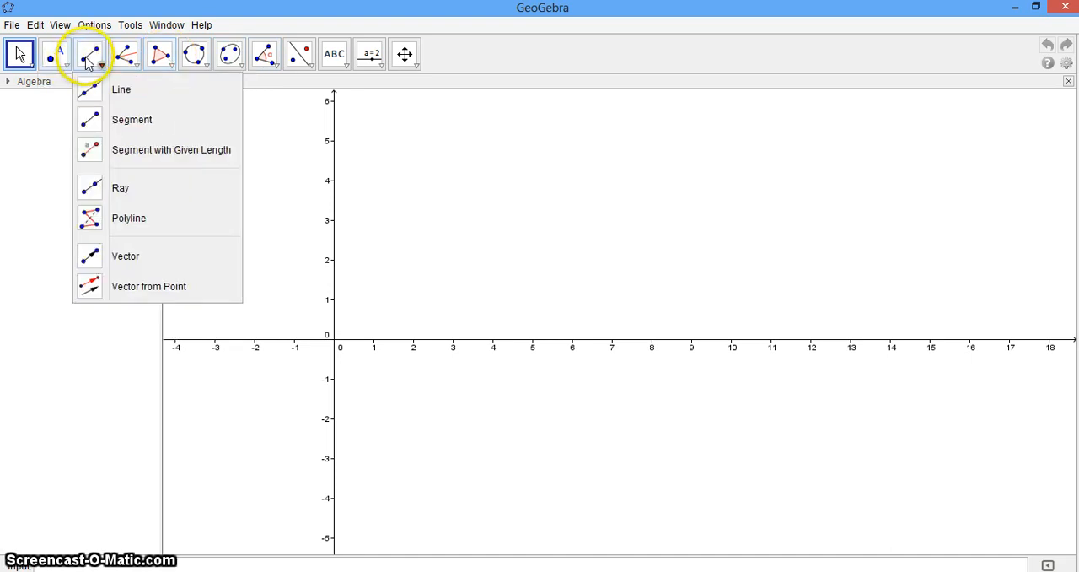
{"action": "left_click", "coordinate": [88, 61]}
{"action": "left_click", "coordinate": [477, 135]}
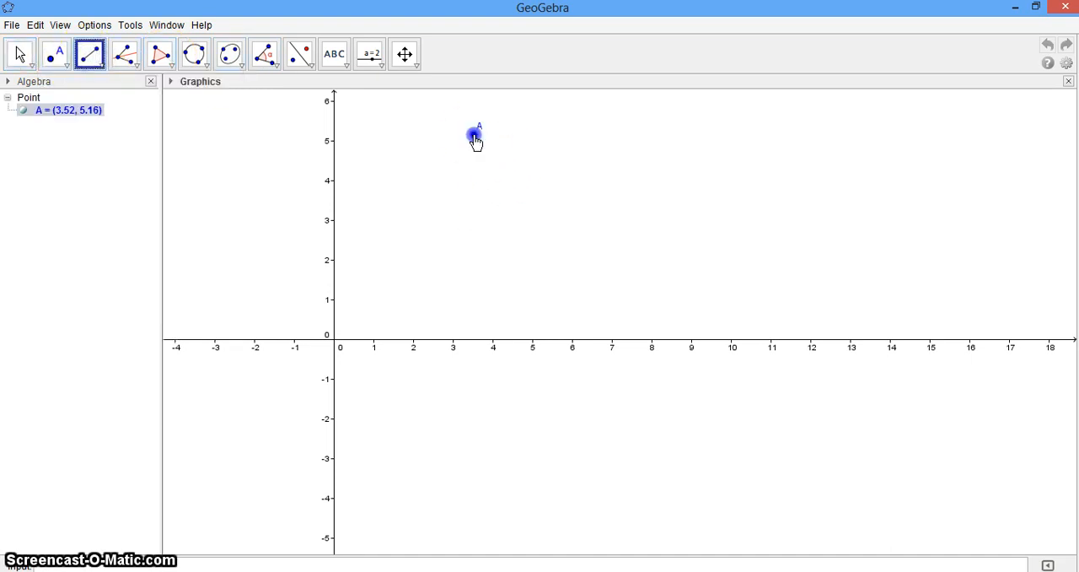
{"action": "left_click", "coordinate": [412, 274]}
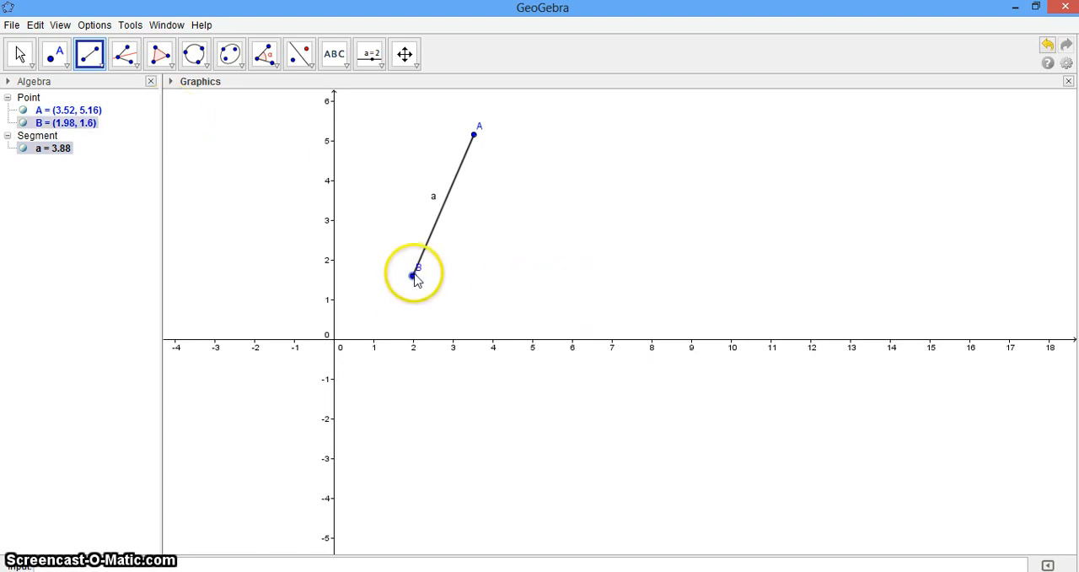
{"action": "left_click", "coordinate": [413, 276]}
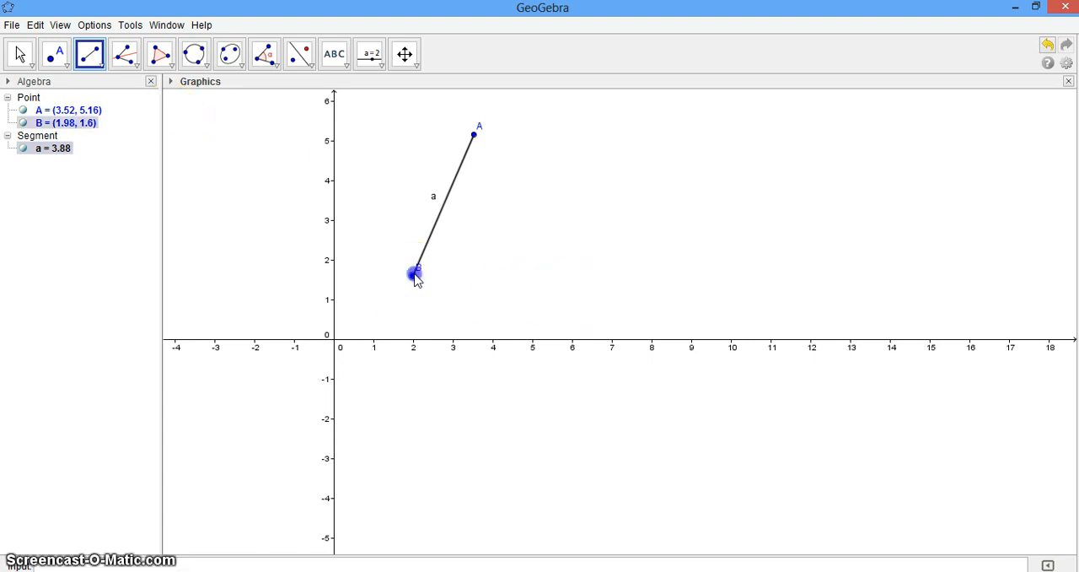
{"action": "left_click", "coordinate": [597, 287]}
{"action": "left_click", "coordinate": [463, 145]}
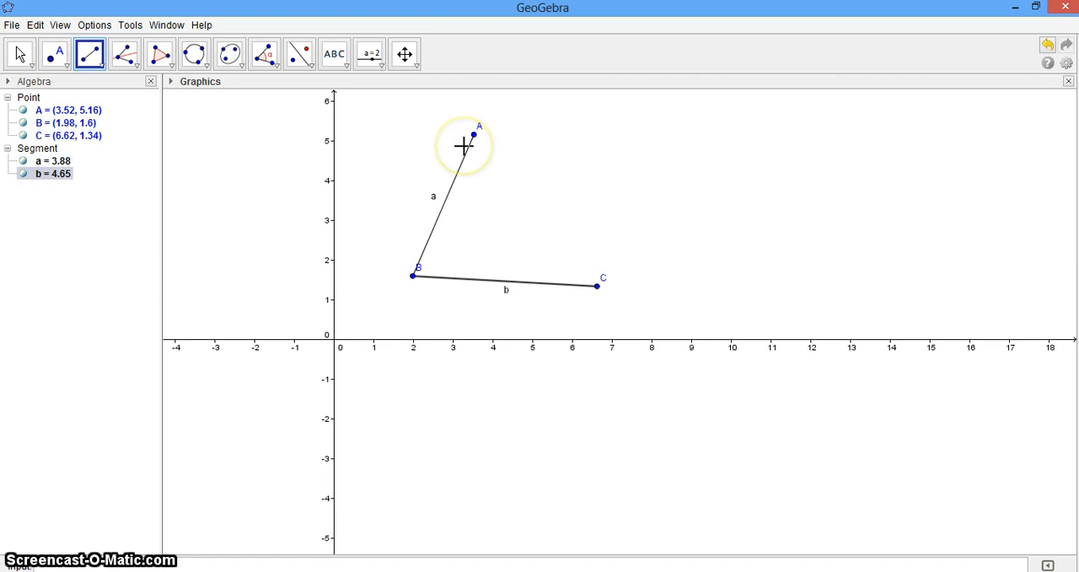
Step: Construct the angle bisector through points A, B and C, and place a point on it at about (5.28, 3.64)
{"action": "left_click", "coordinate": [136, 68]}
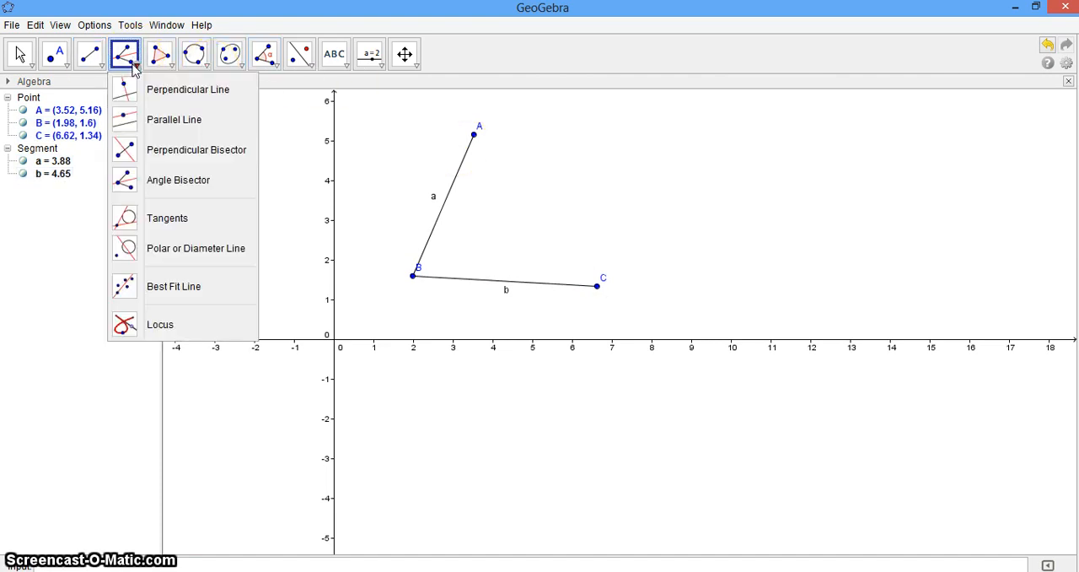
{"action": "left_click", "coordinate": [128, 180]}
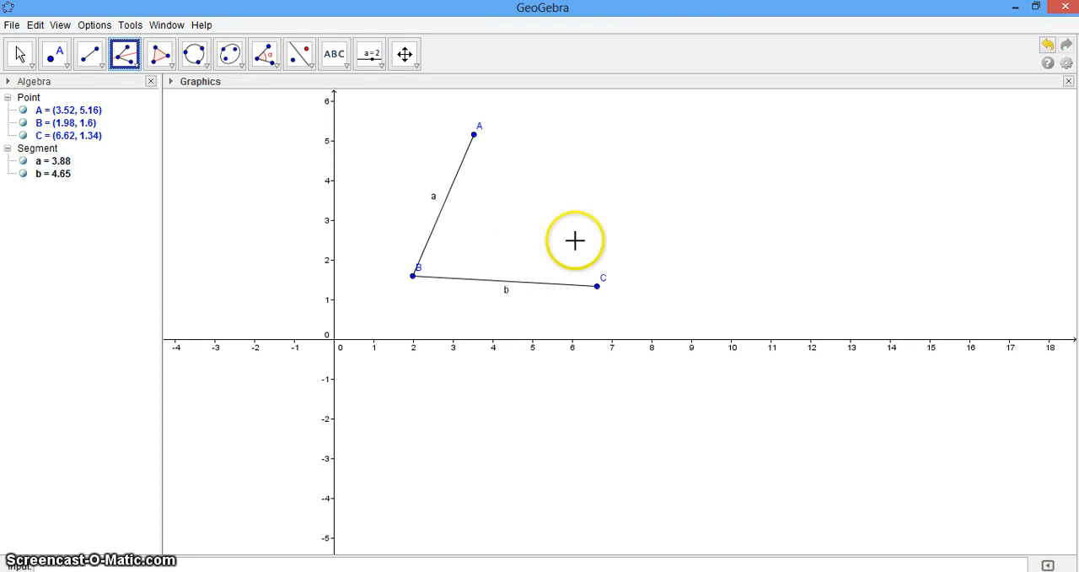
{"action": "left_click", "coordinate": [474, 135]}
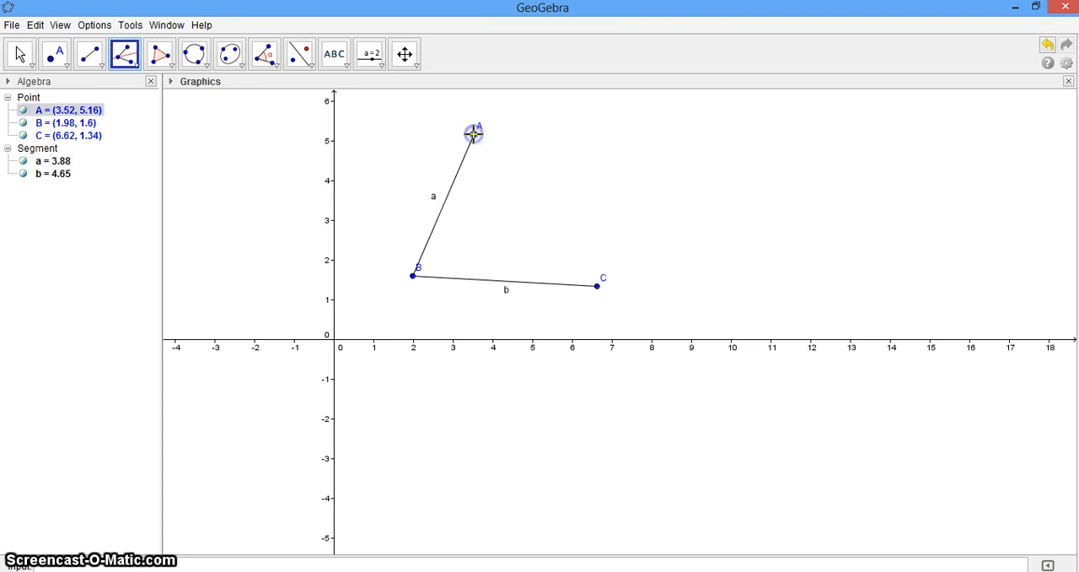
{"action": "left_click", "coordinate": [413, 278]}
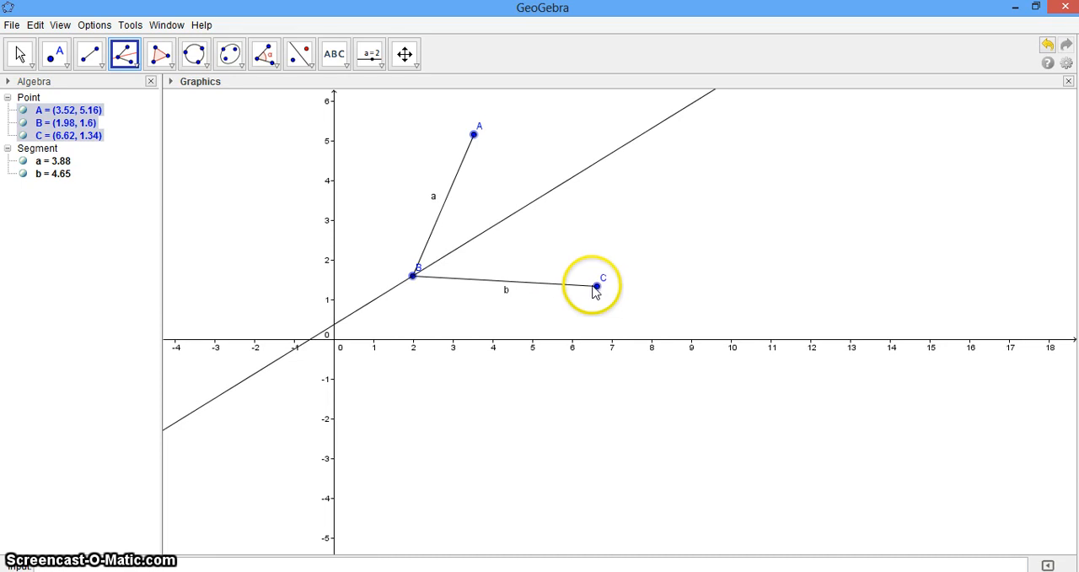
{"action": "left_click", "coordinate": [596, 286]}
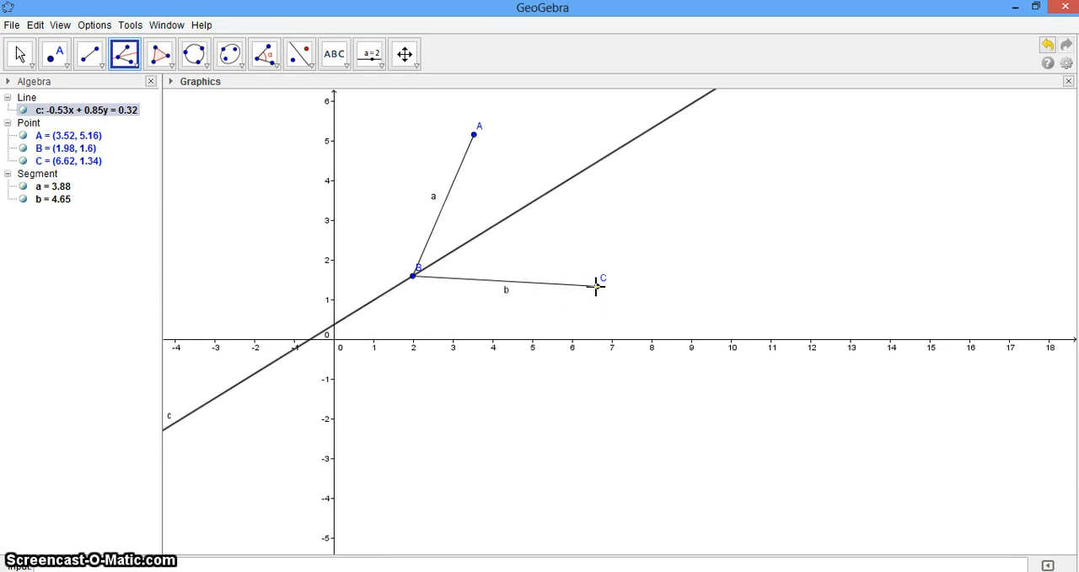
{"action": "left_click", "coordinate": [414, 224]}
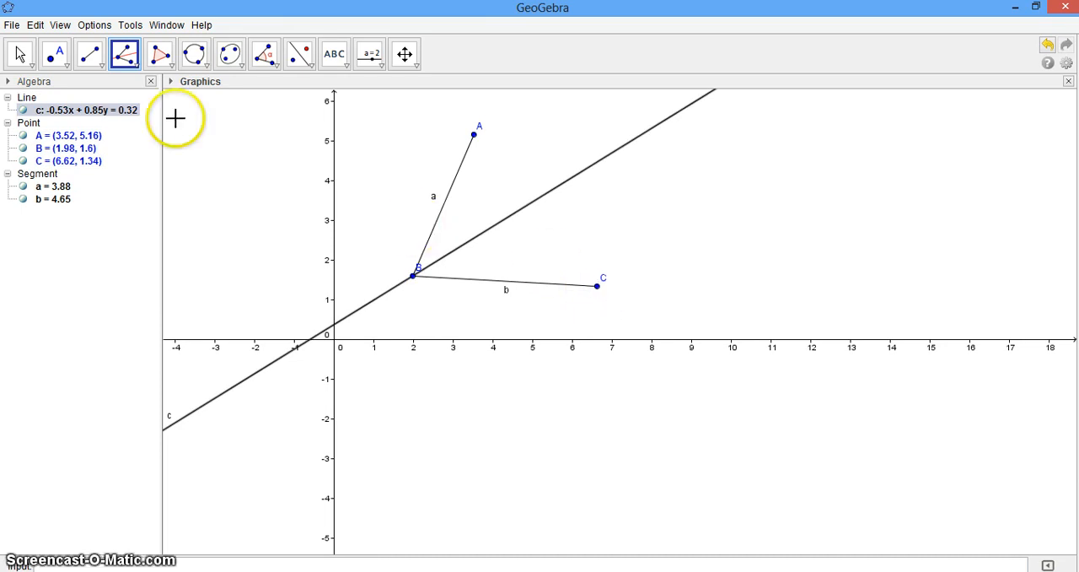
{"action": "left_click", "coordinate": [55, 57]}
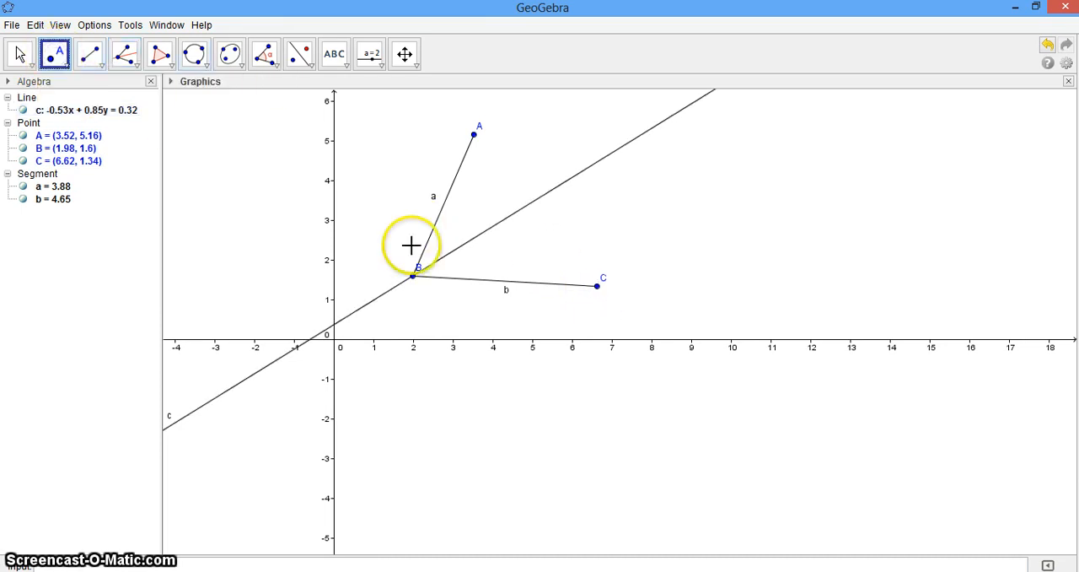
{"action": "left_click", "coordinate": [544, 196]}
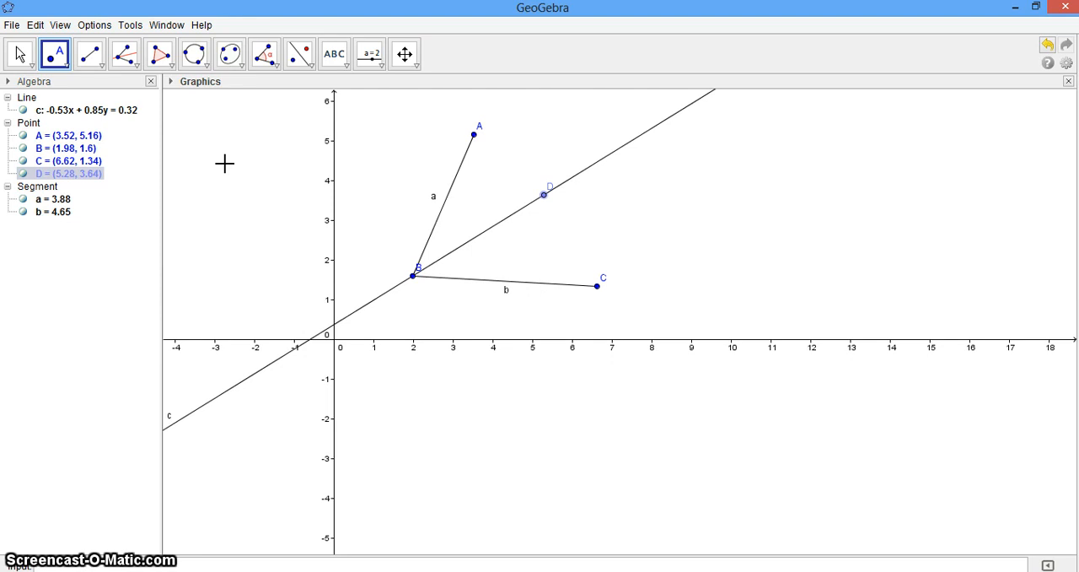
Step: Measure the angle between segment BC and the bisector using points C, B and D
{"action": "left_click", "coordinate": [274, 66]}
{"action": "left_click", "coordinate": [274, 66]}
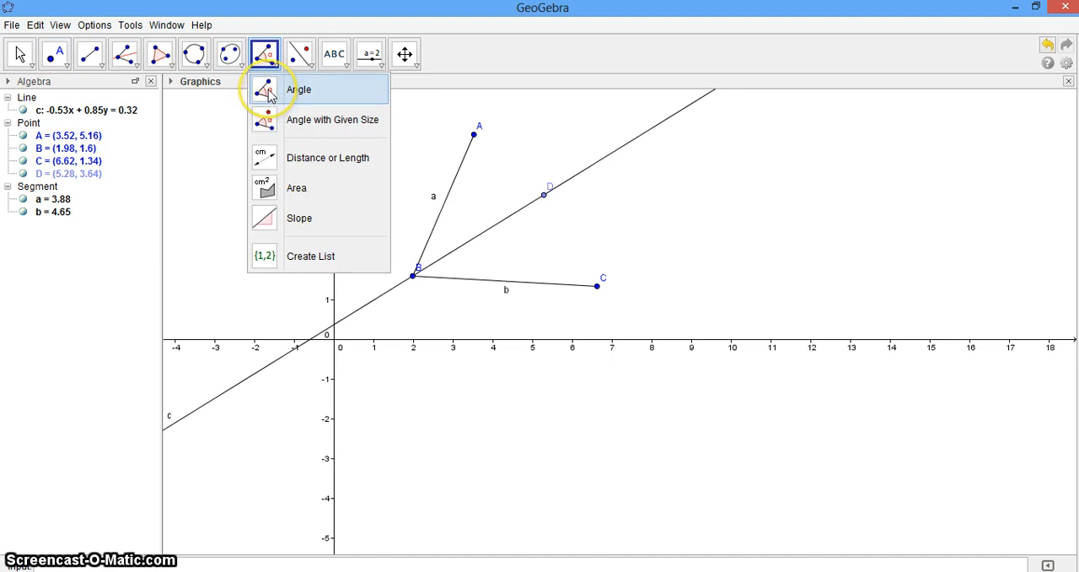
{"action": "left_click", "coordinate": [268, 91]}
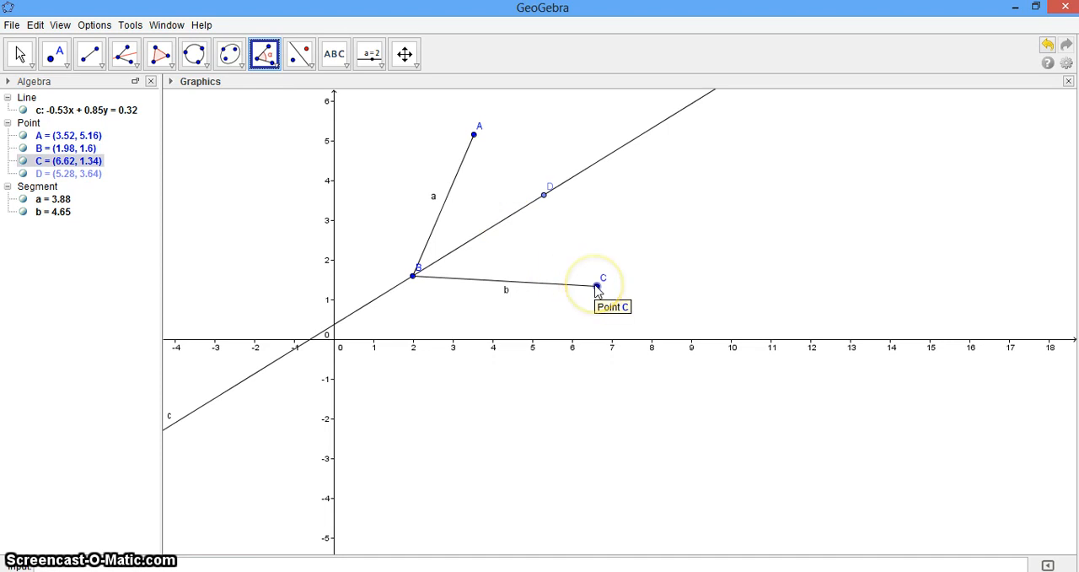
{"action": "left_click", "coordinate": [597, 286]}
{"action": "left_click", "coordinate": [414, 285]}
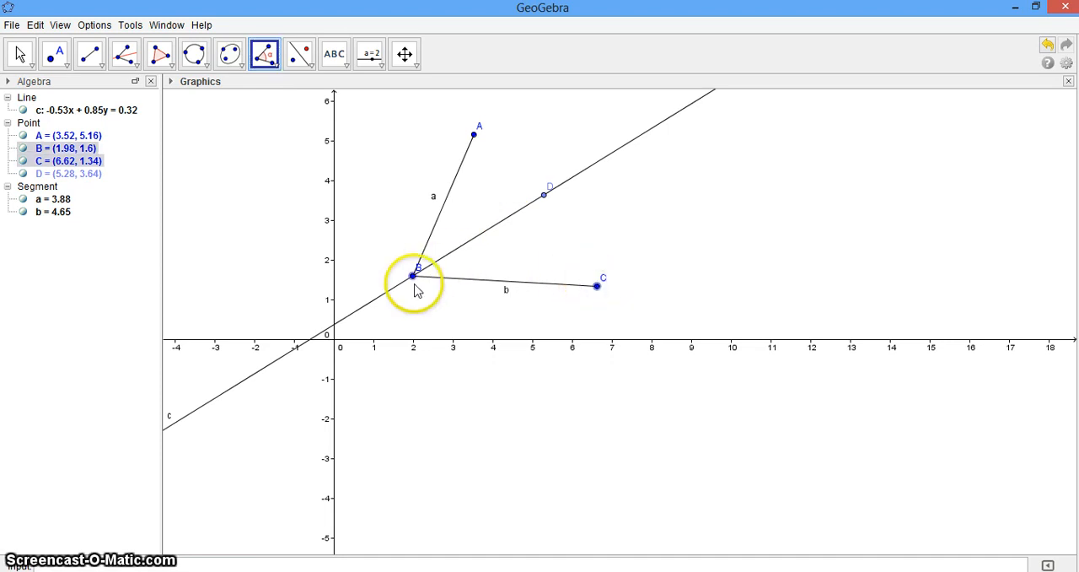
{"action": "left_click", "coordinate": [543, 195]}
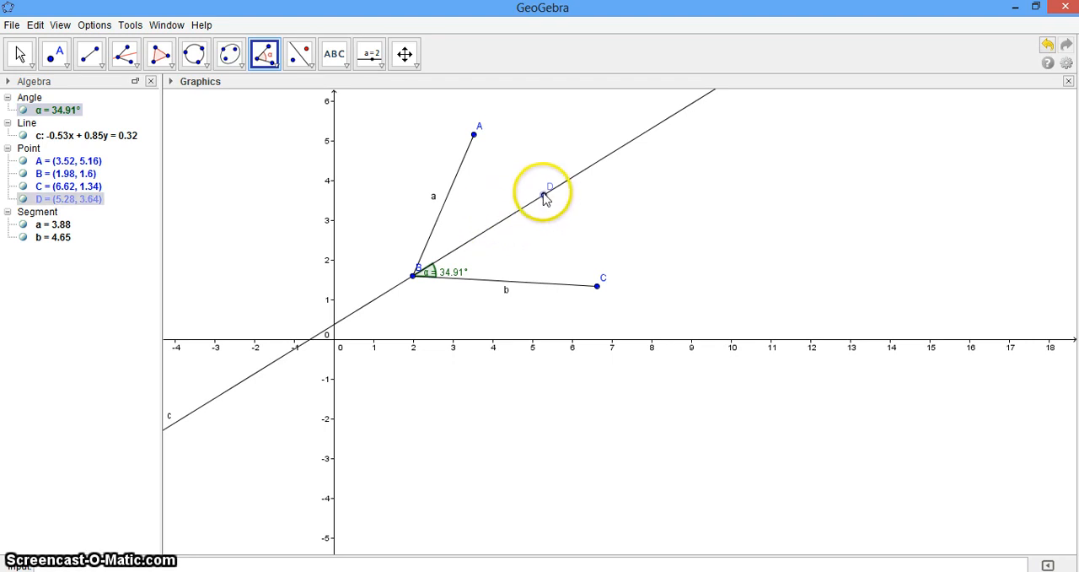
Step: Measure the angle between the bisector and segment AB using points D, B and A
{"action": "left_click", "coordinate": [413, 277]}
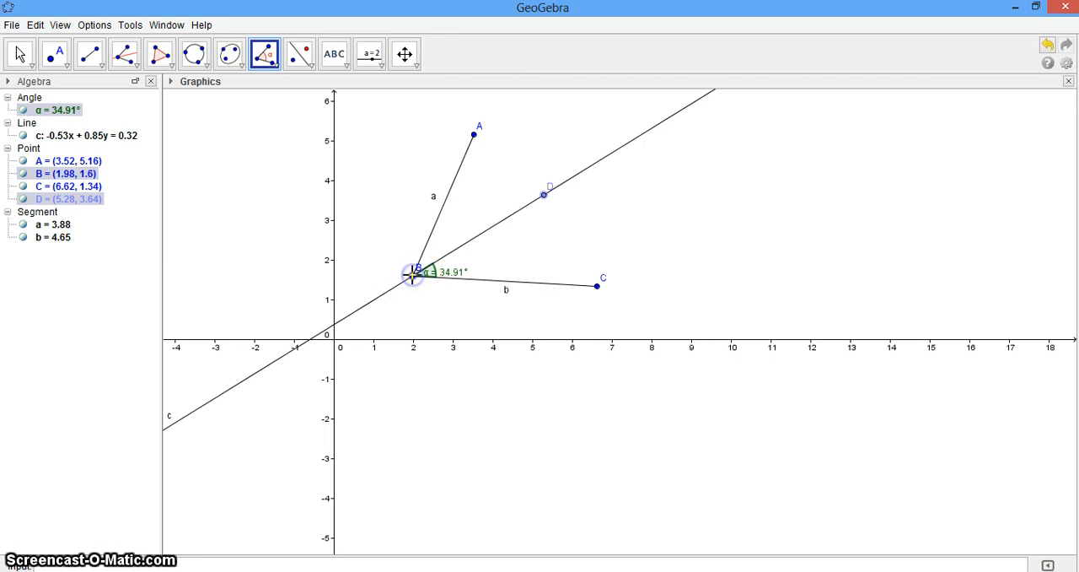
{"action": "left_click", "coordinate": [474, 137]}
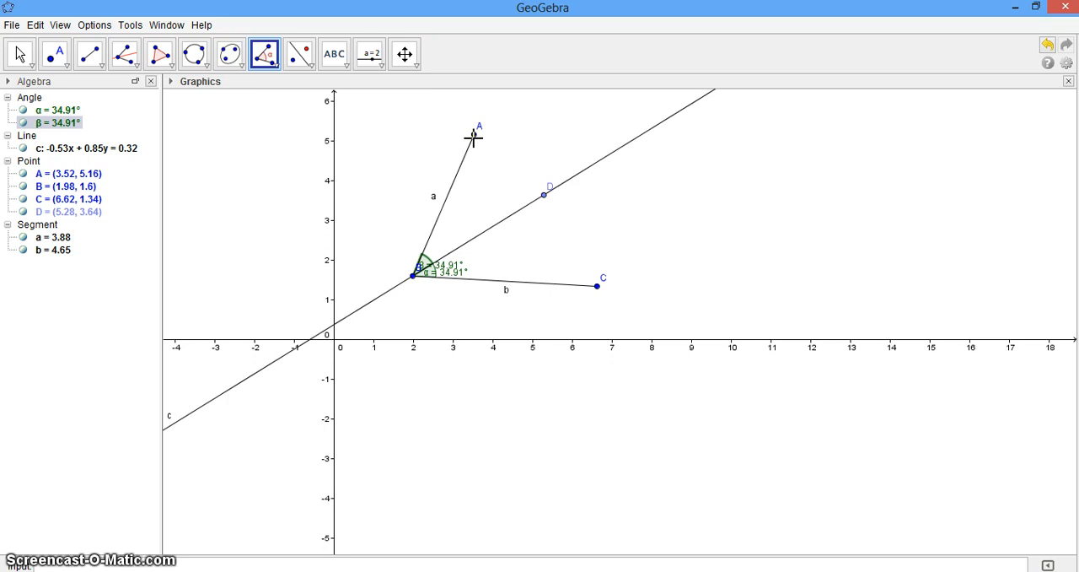
{"action": "left_click", "coordinate": [473, 136]}
{"action": "left_click", "coordinate": [157, 82]}
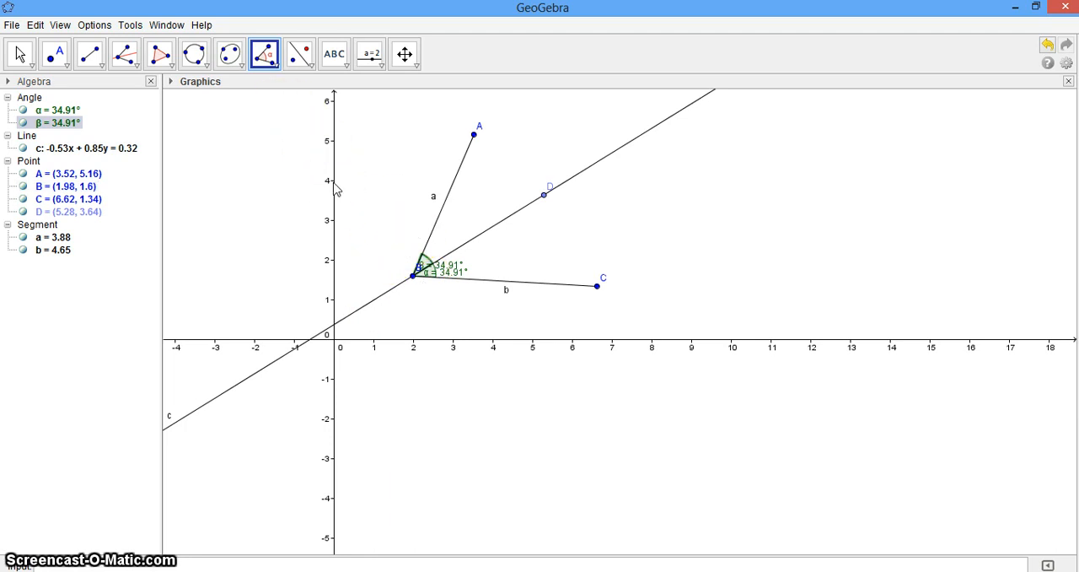
Step: Start a new blank construction without saving the changes to the current one
{"action": "left_click", "coordinate": [137, 69]}
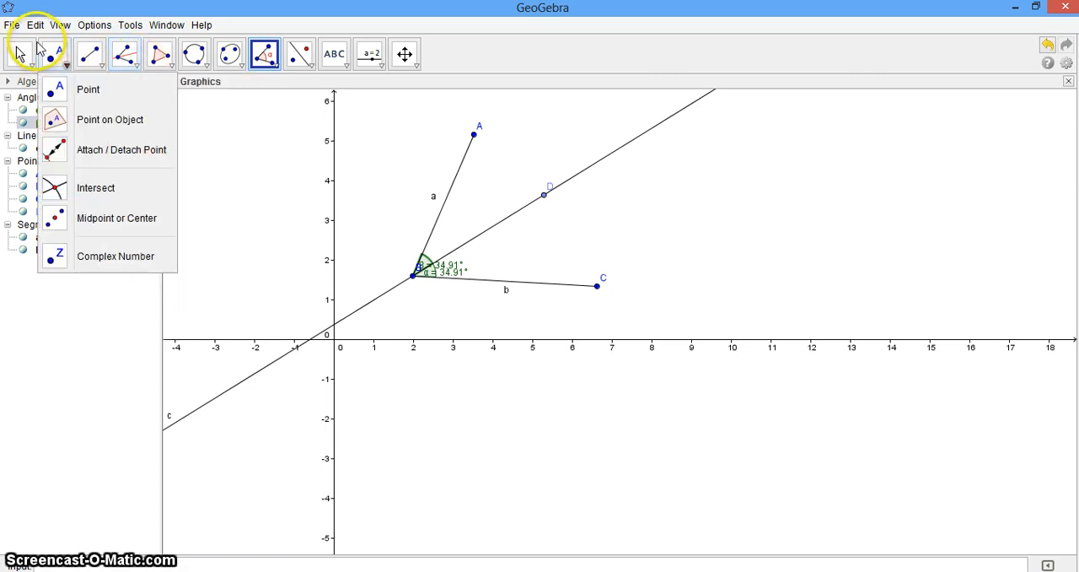
{"action": "left_click", "coordinate": [13, 27]}
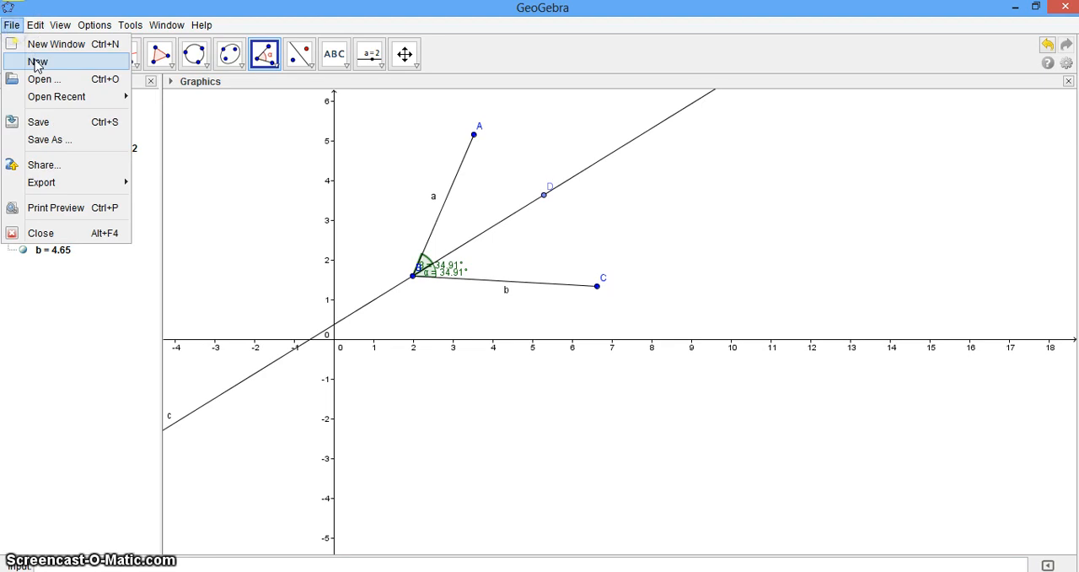
{"action": "left_click", "coordinate": [38, 63]}
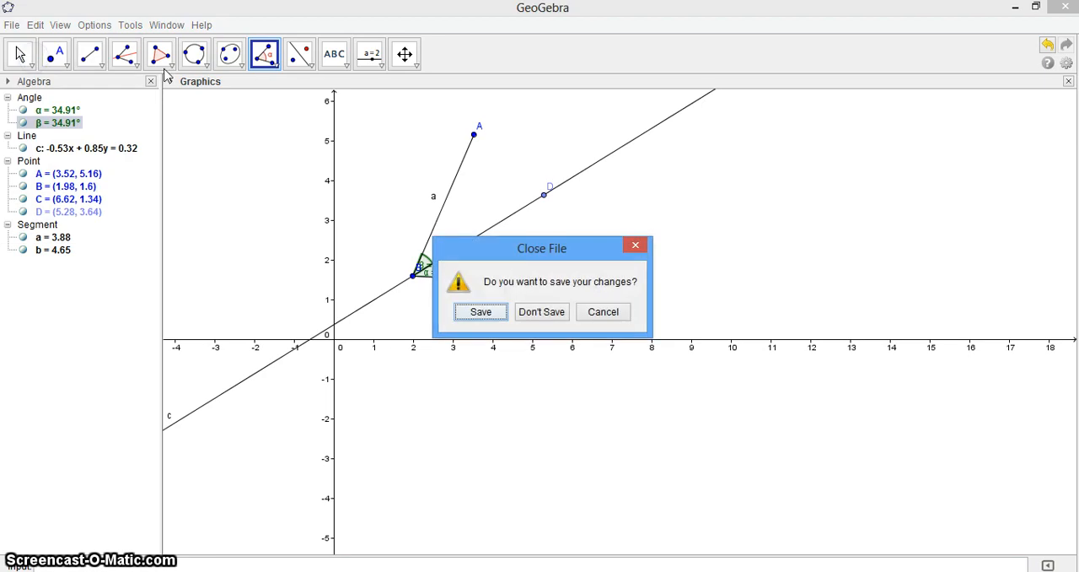
{"action": "left_click", "coordinate": [540, 310]}
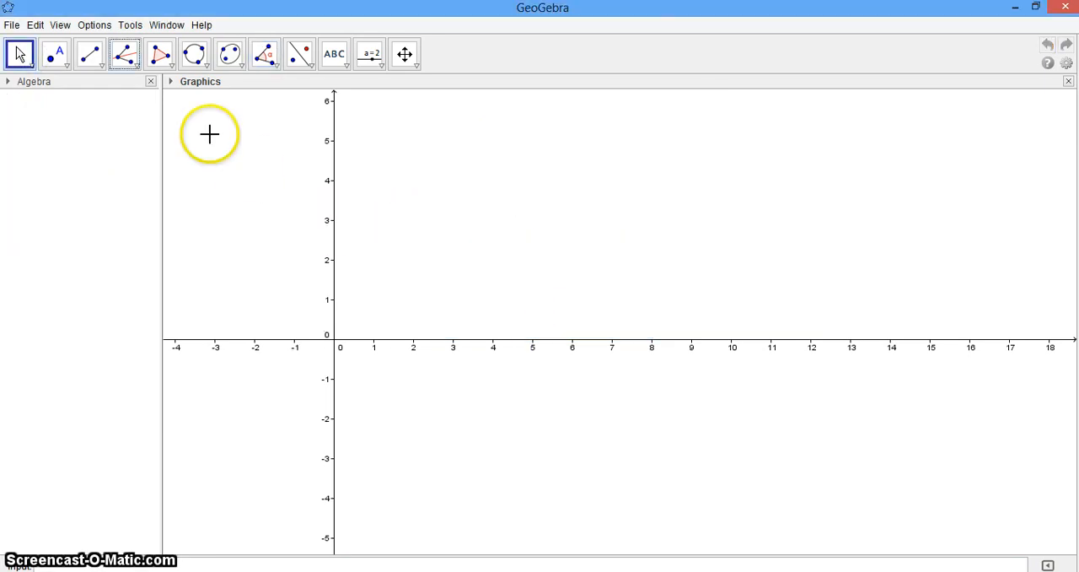
{"action": "left_click", "coordinate": [132, 65]}
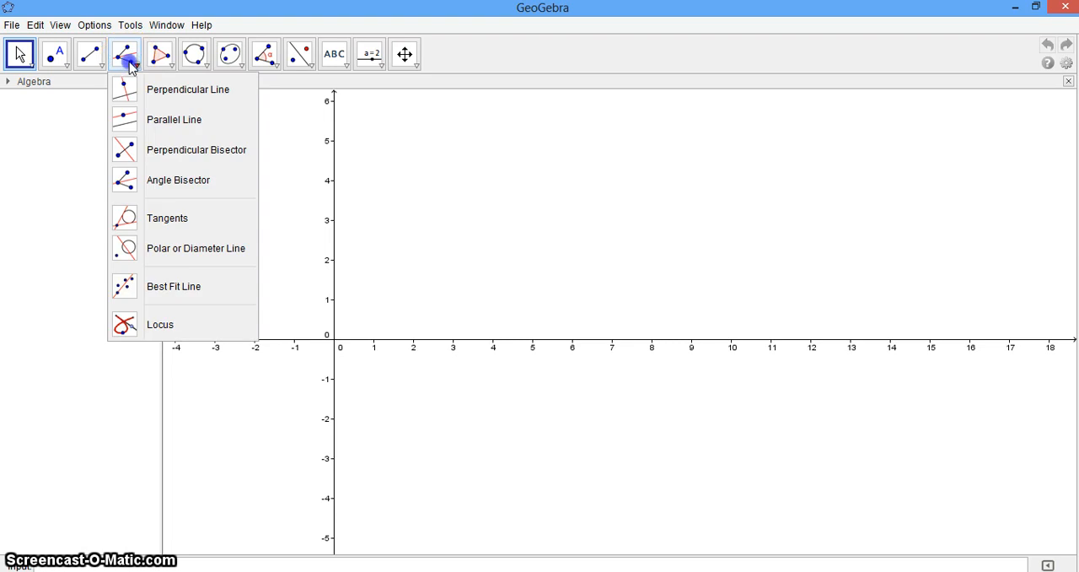
{"action": "left_click", "coordinate": [127, 218]}
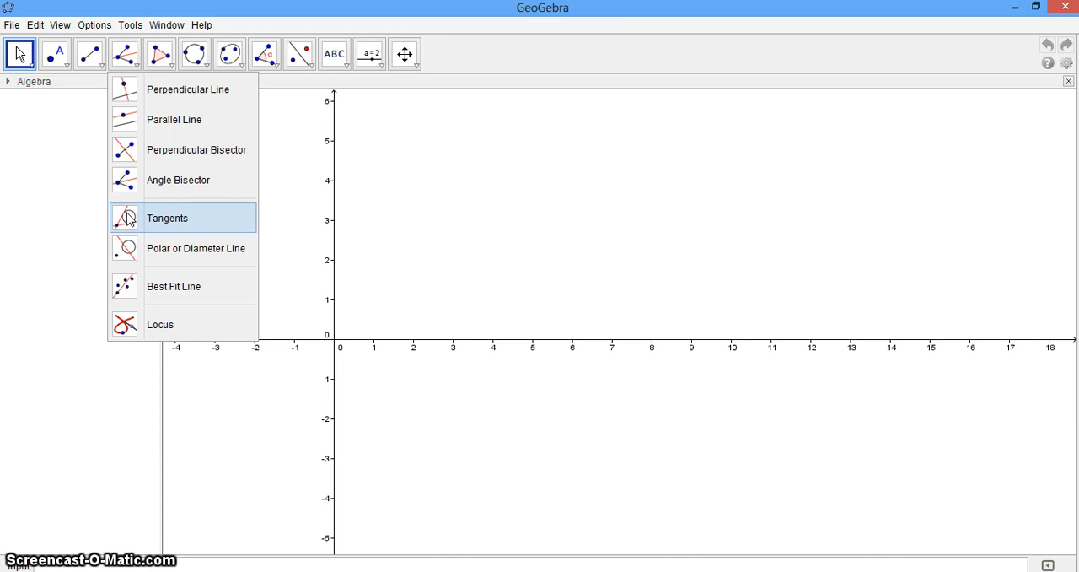
{"action": "left_click", "coordinate": [128, 218]}
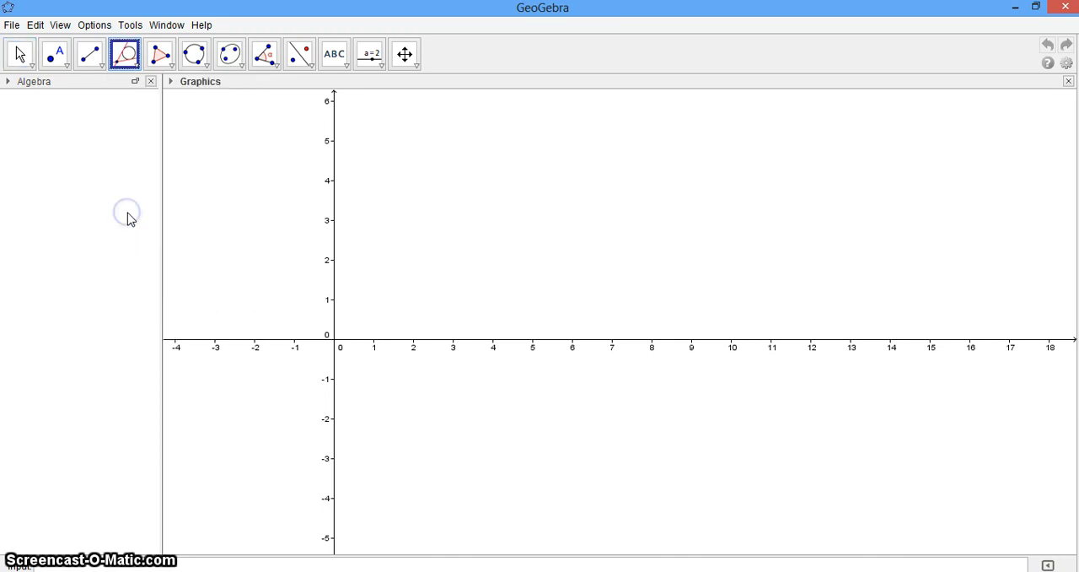
{"action": "left_click", "coordinate": [202, 57]}
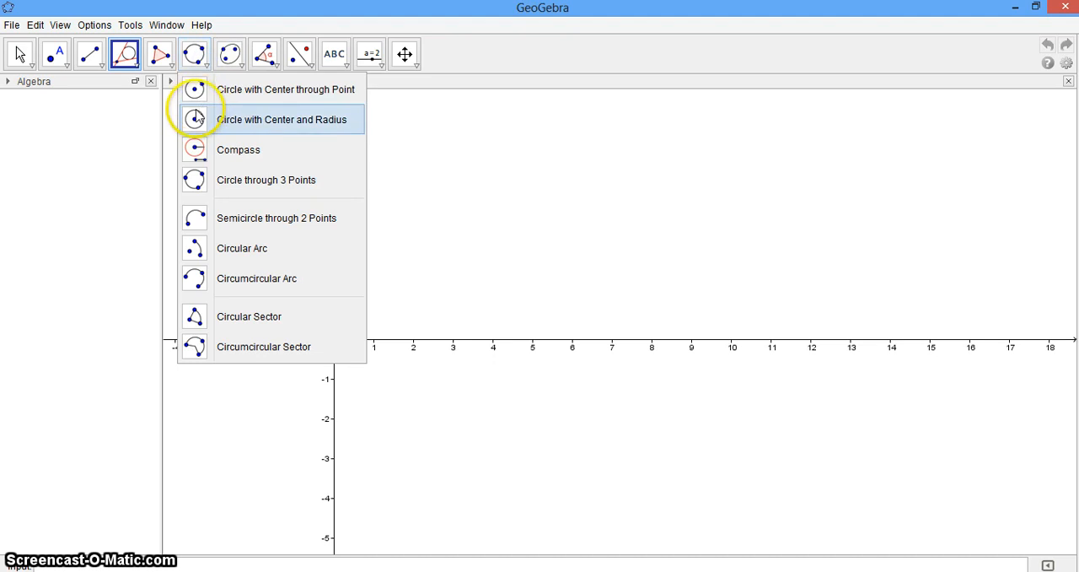
{"action": "left_click", "coordinate": [194, 91]}
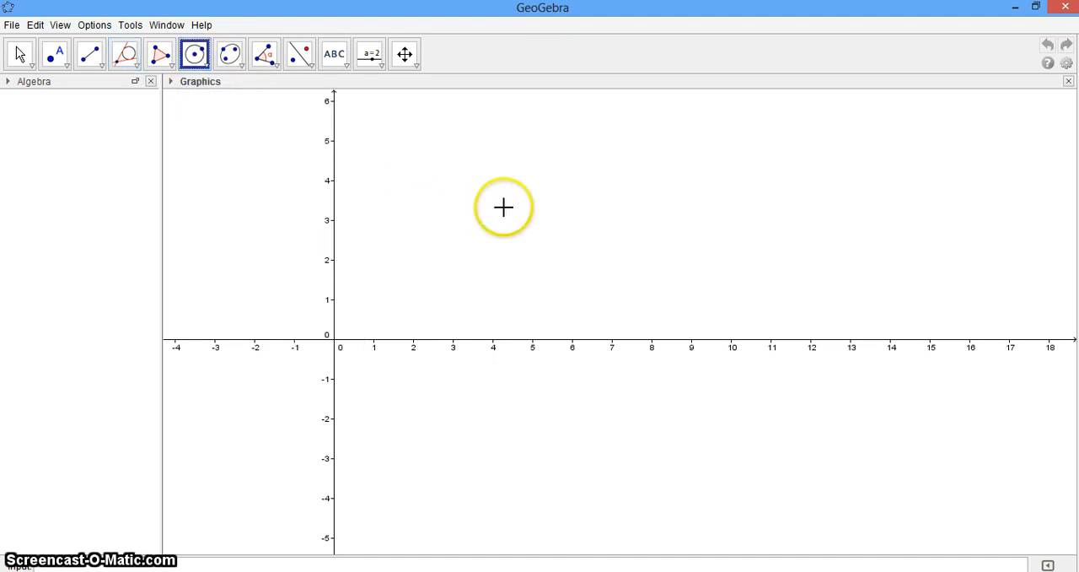
Step: Draw a circle centred at about (6.9, 6.58) passing through a point at about (5.56, 4.68)
{"action": "left_click", "coordinate": [405, 55]}
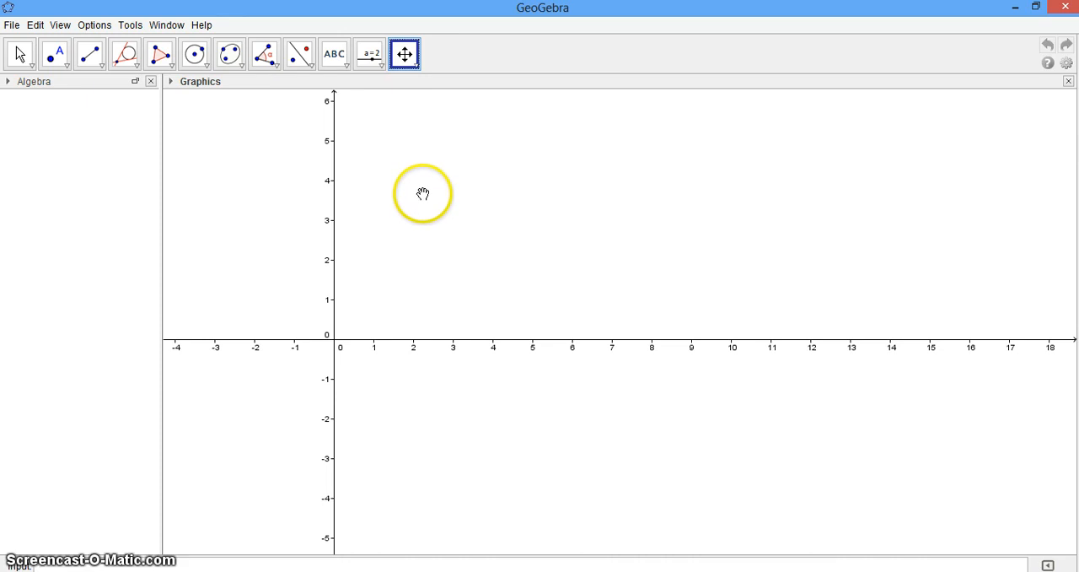
{"action": "left_click_drag", "start_coordinate": [421, 193], "coordinate": [332, 358]}
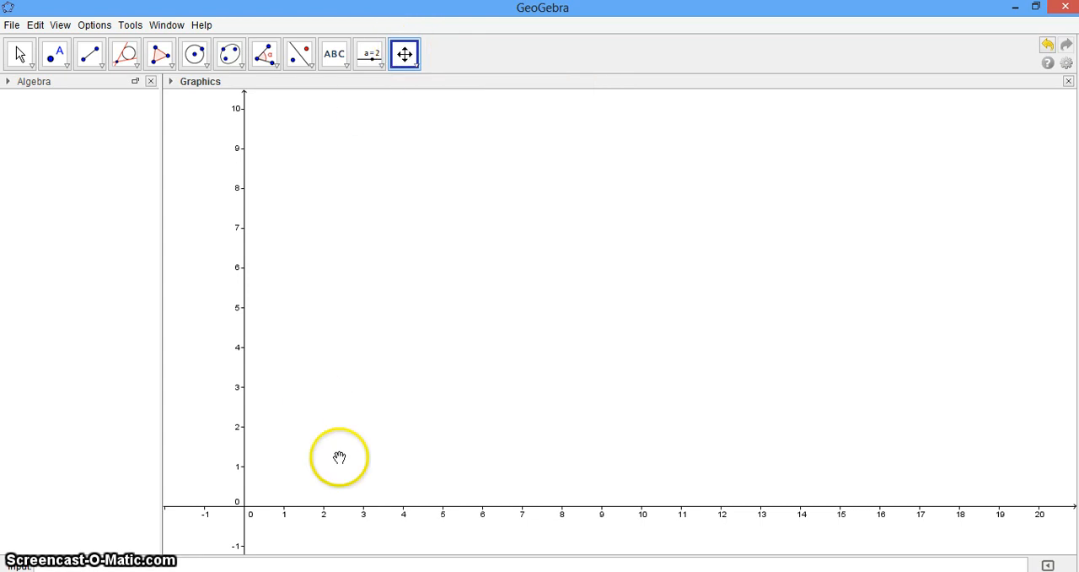
{"action": "left_click", "coordinate": [197, 61]}
{"action": "left_click", "coordinate": [206, 64]}
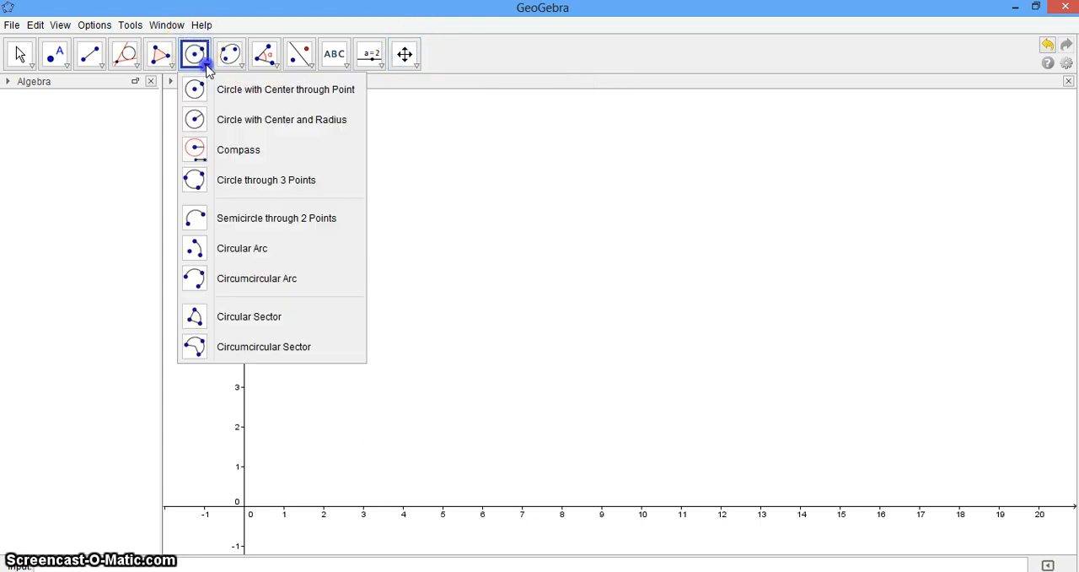
{"action": "left_click", "coordinate": [196, 88]}
{"action": "left_click", "coordinate": [518, 247]}
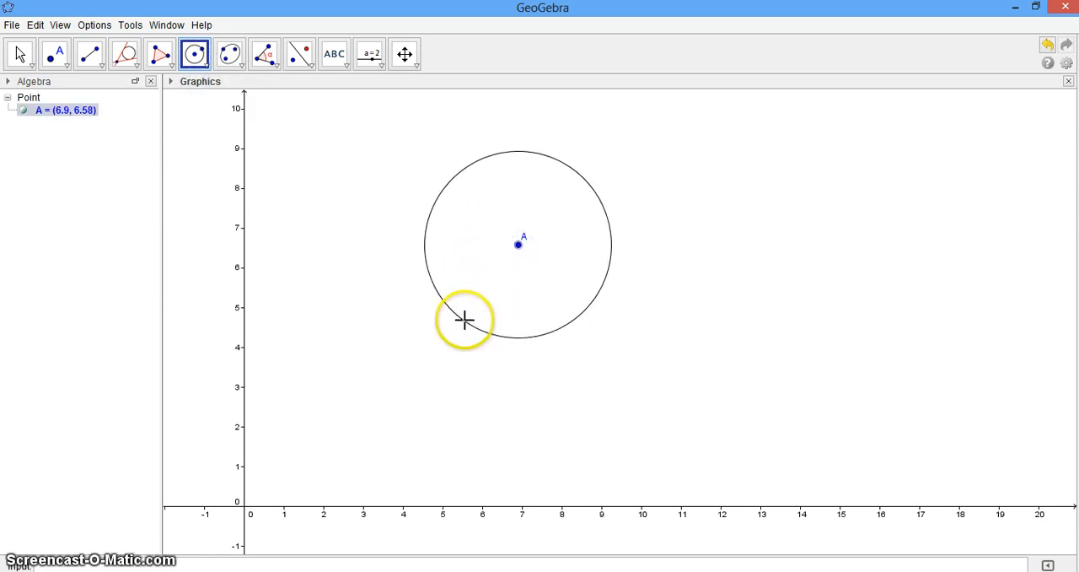
{"action": "left_click", "coordinate": [465, 320]}
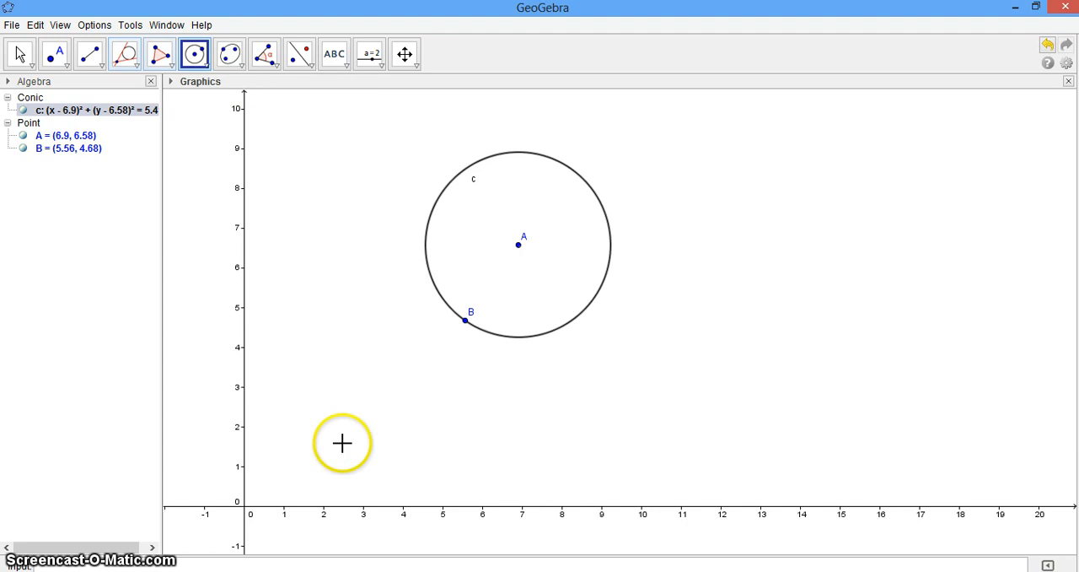
Step: Place a point outside the circle at about (2.68, 1.72) and construct the tangents from it to the circle
{"action": "left_click", "coordinate": [54, 53]}
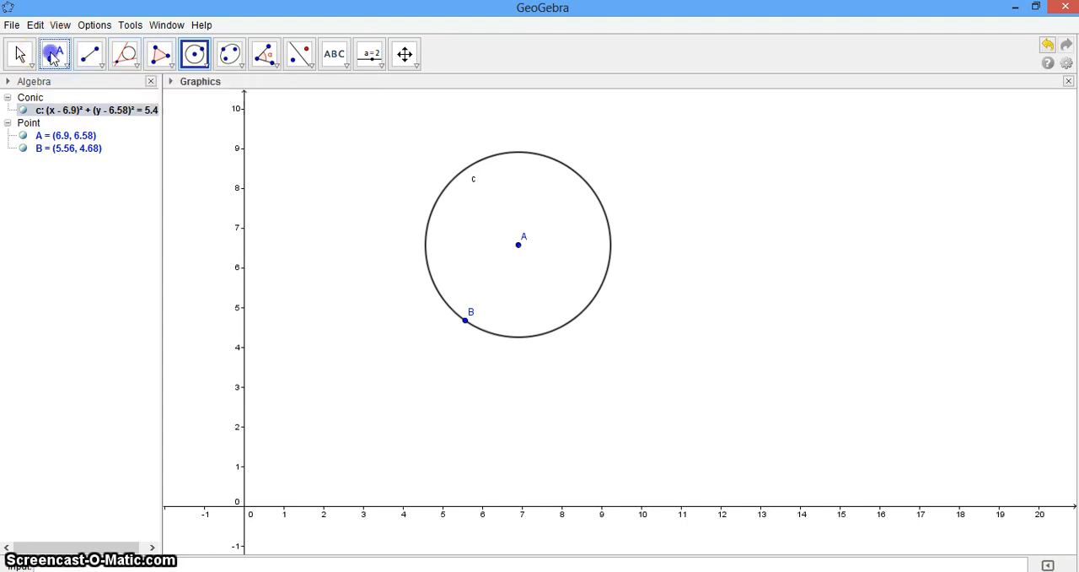
{"action": "left_click", "coordinate": [350, 437]}
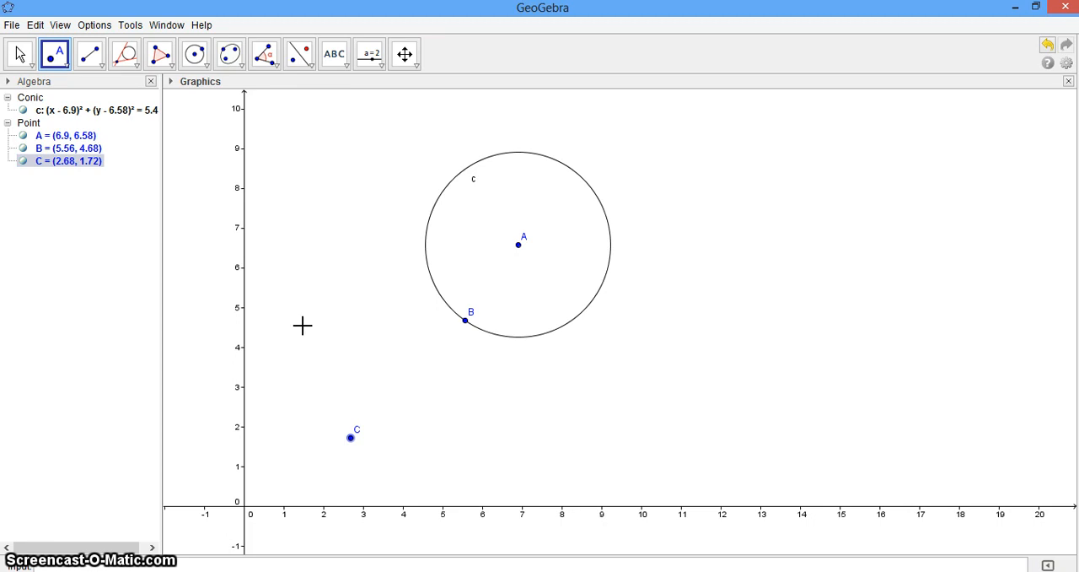
{"action": "left_click", "coordinate": [121, 66]}
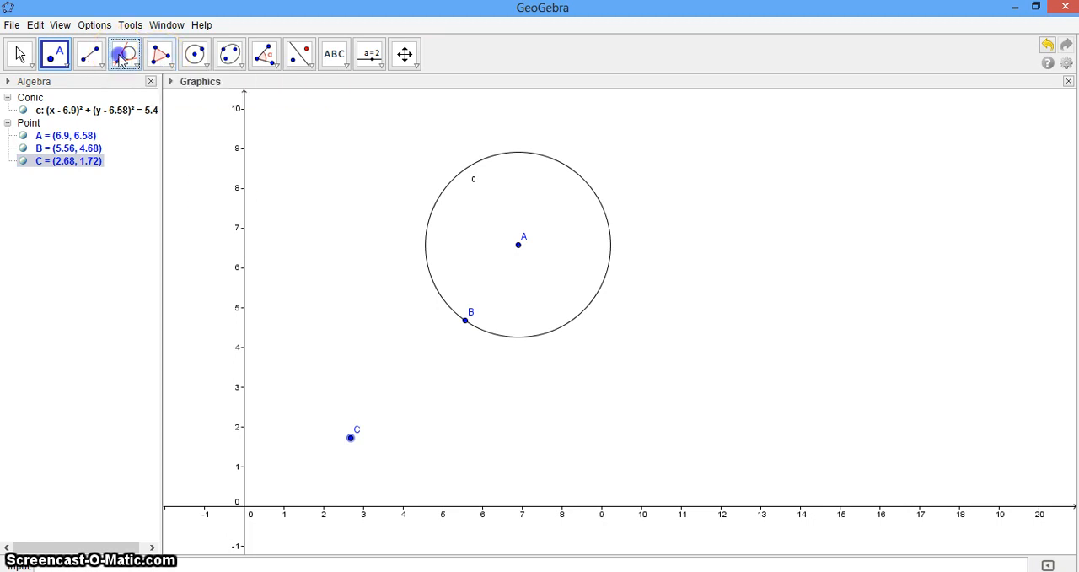
{"action": "left_click", "coordinate": [122, 60]}
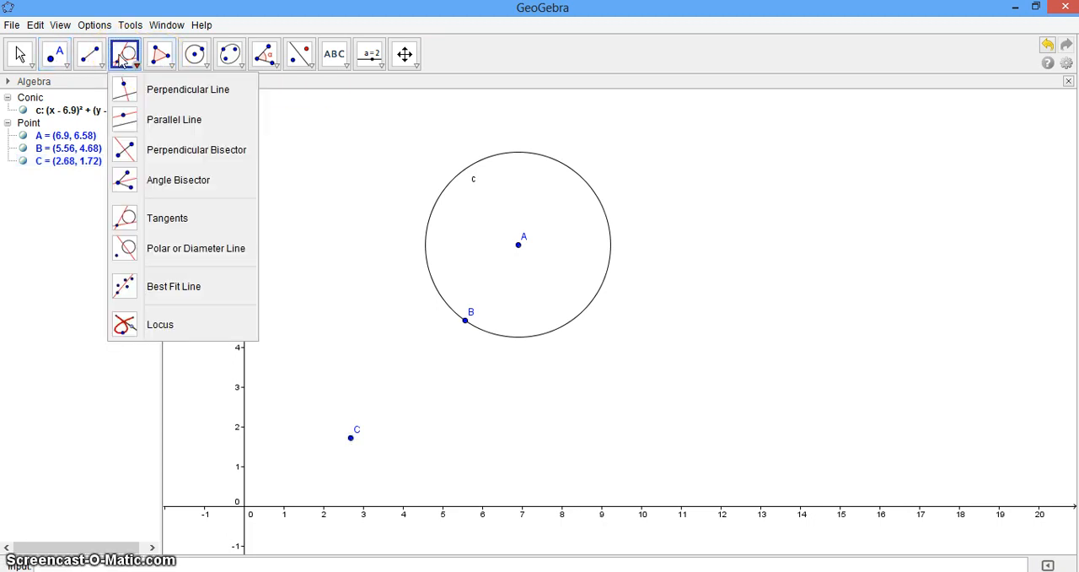
{"action": "left_click", "coordinate": [130, 218]}
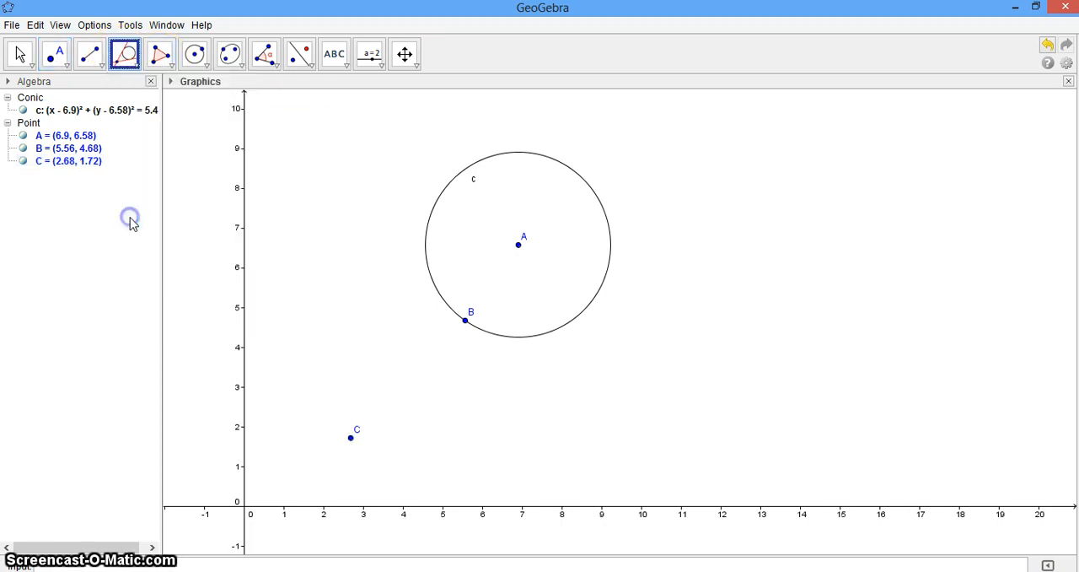
{"action": "left_click", "coordinate": [351, 437]}
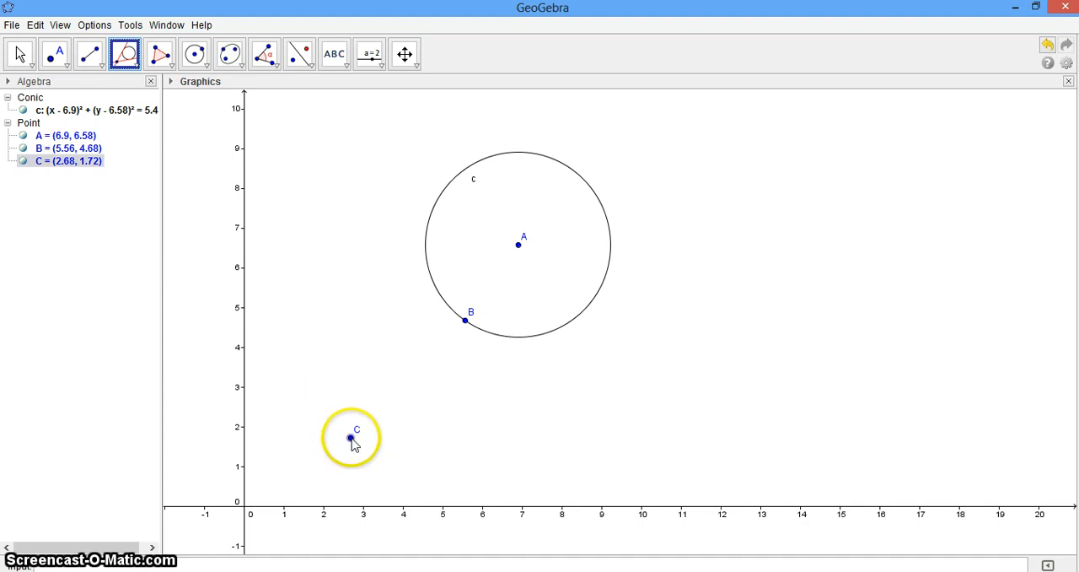
{"action": "left_click", "coordinate": [446, 305]}
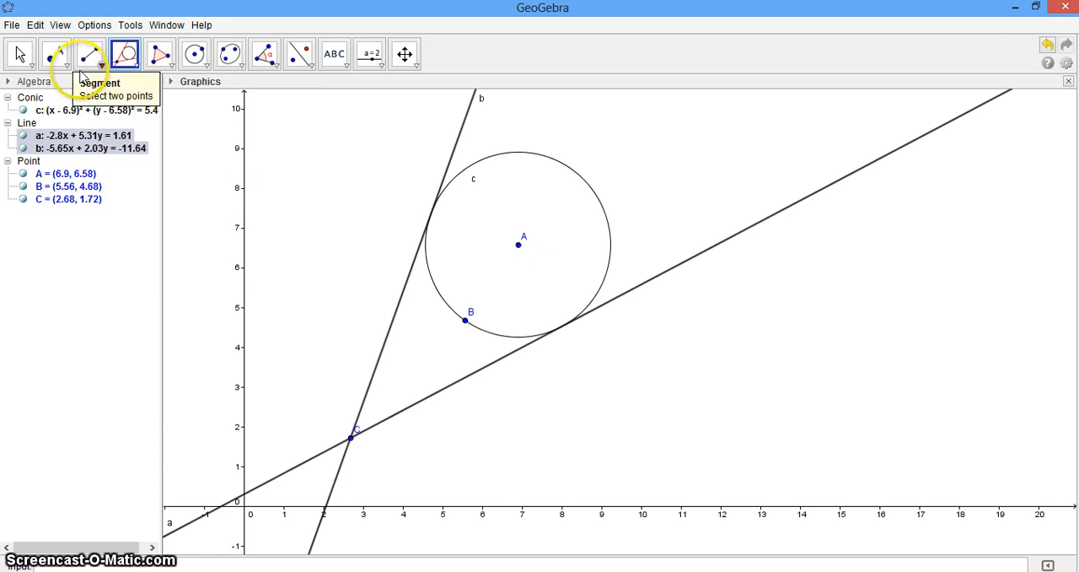
Step: Mark the two points where the tangent lines touch the circle, first on the lower tangent, then on the upper one
{"action": "left_click", "coordinate": [54, 55]}
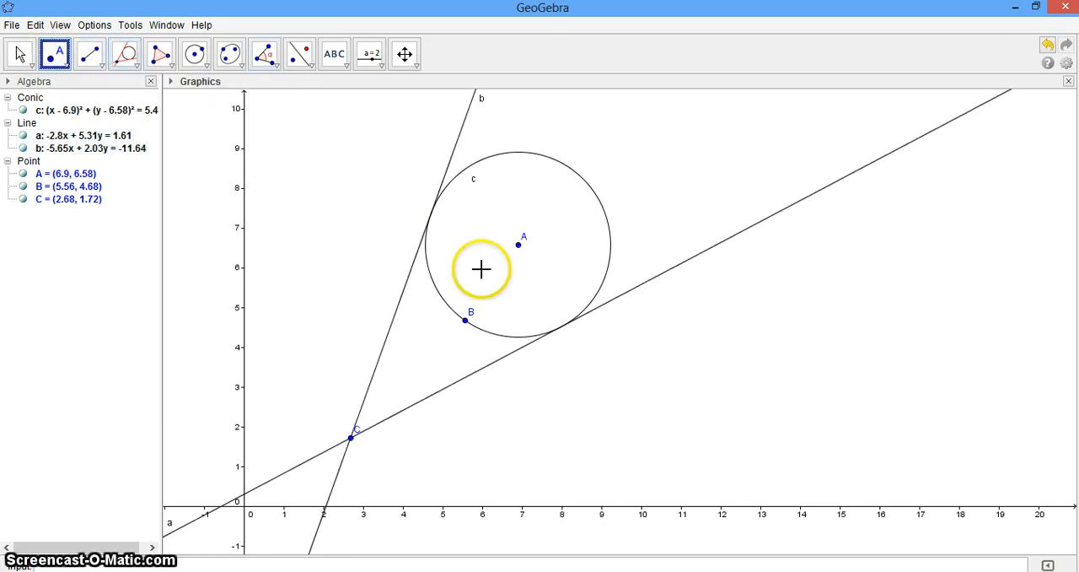
{"action": "left_click", "coordinate": [562, 326]}
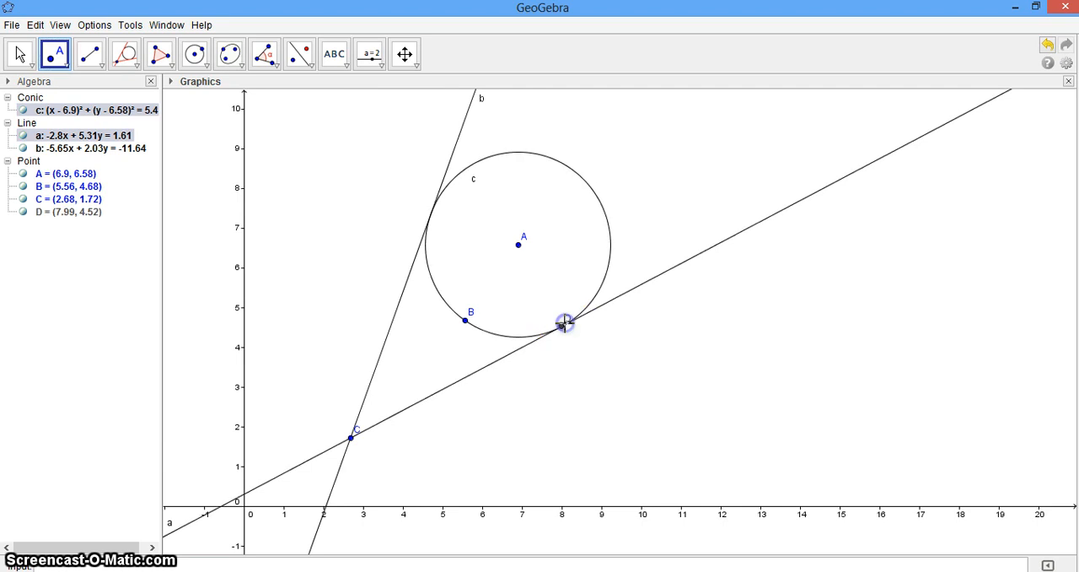
{"action": "left_click", "coordinate": [431, 208]}
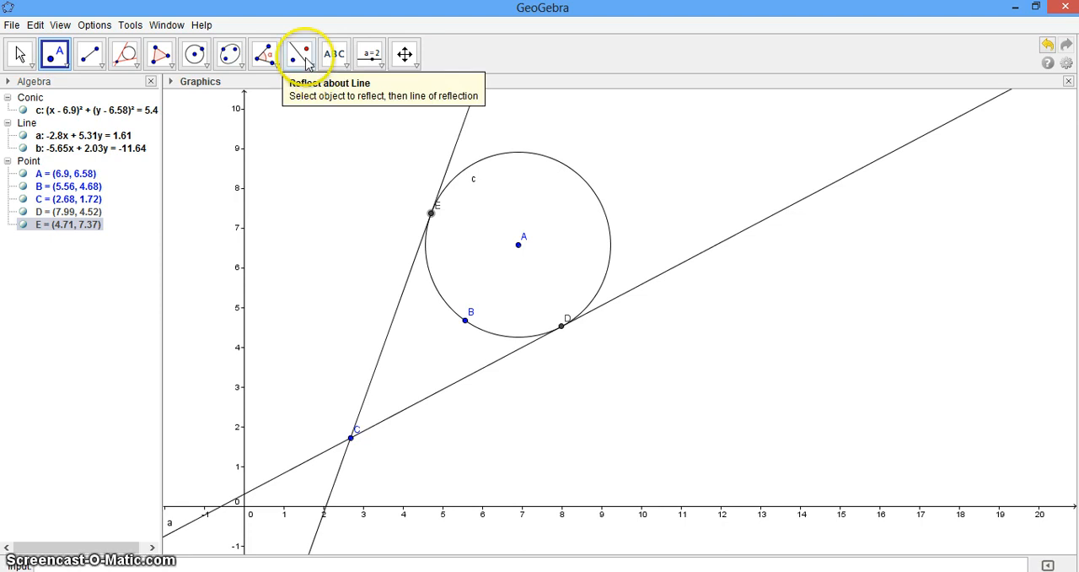
Step: Measure the distances from external point C to the tangency points E and D
{"action": "left_click", "coordinate": [268, 65]}
{"action": "left_click", "coordinate": [295, 64]}
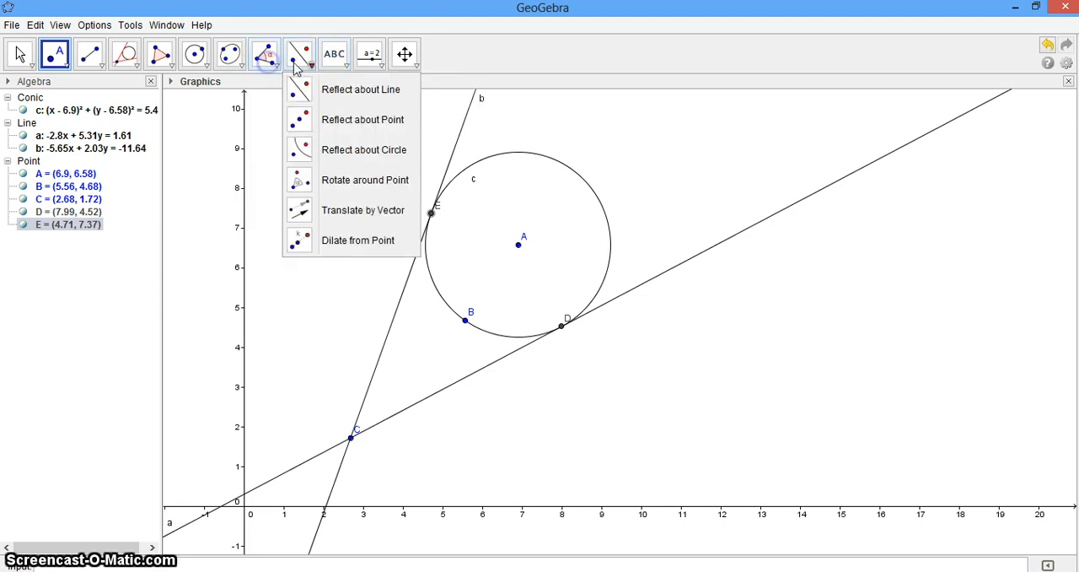
{"action": "left_click", "coordinate": [333, 63]}
{"action": "left_click", "coordinate": [370, 61]}
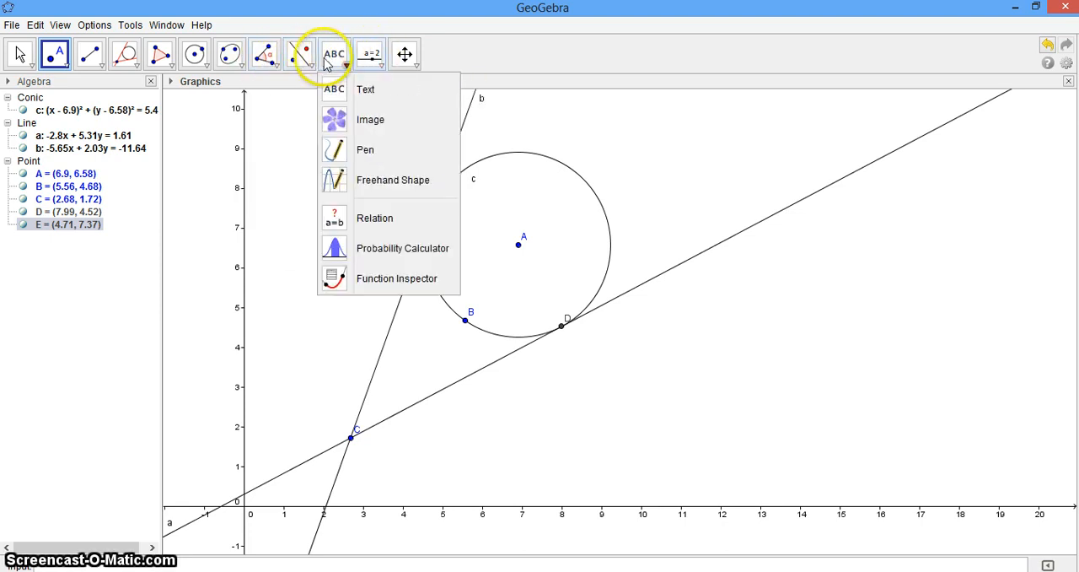
{"action": "mouse_move", "coordinate": [244, 66]}
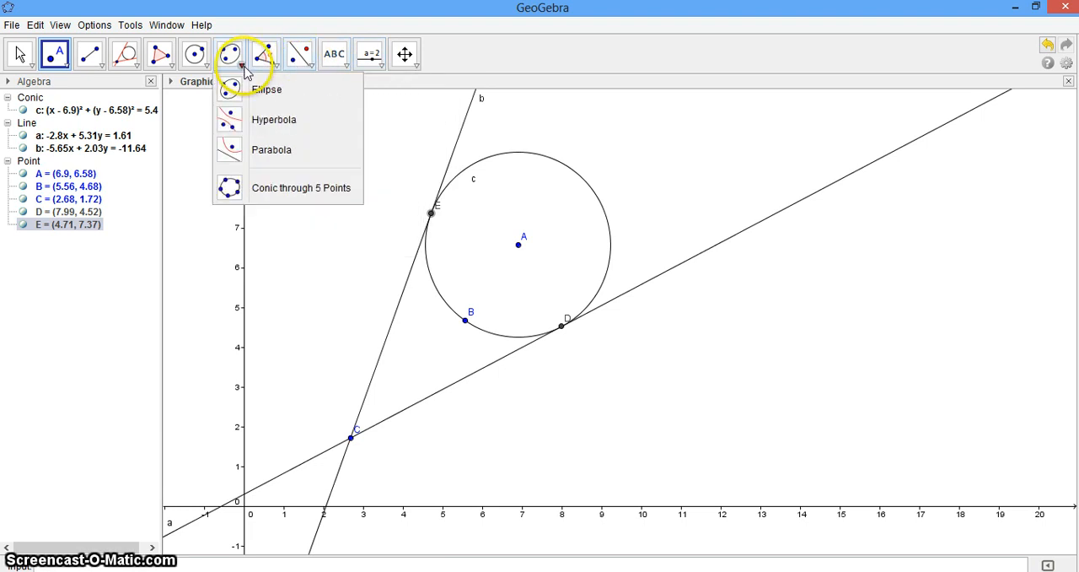
{"action": "mouse_move", "coordinate": [277, 70]}
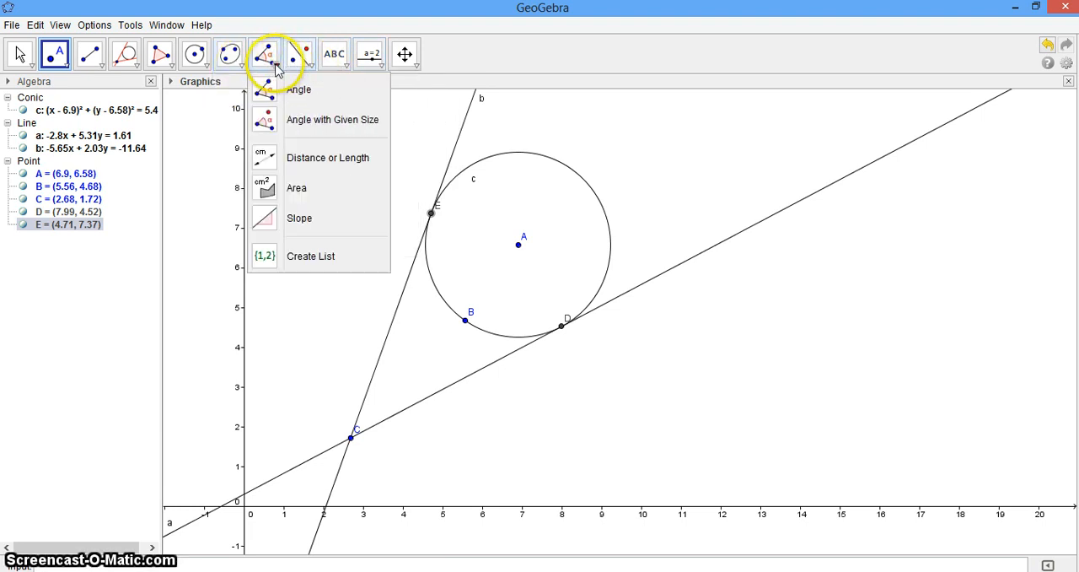
{"action": "left_click", "coordinate": [258, 160]}
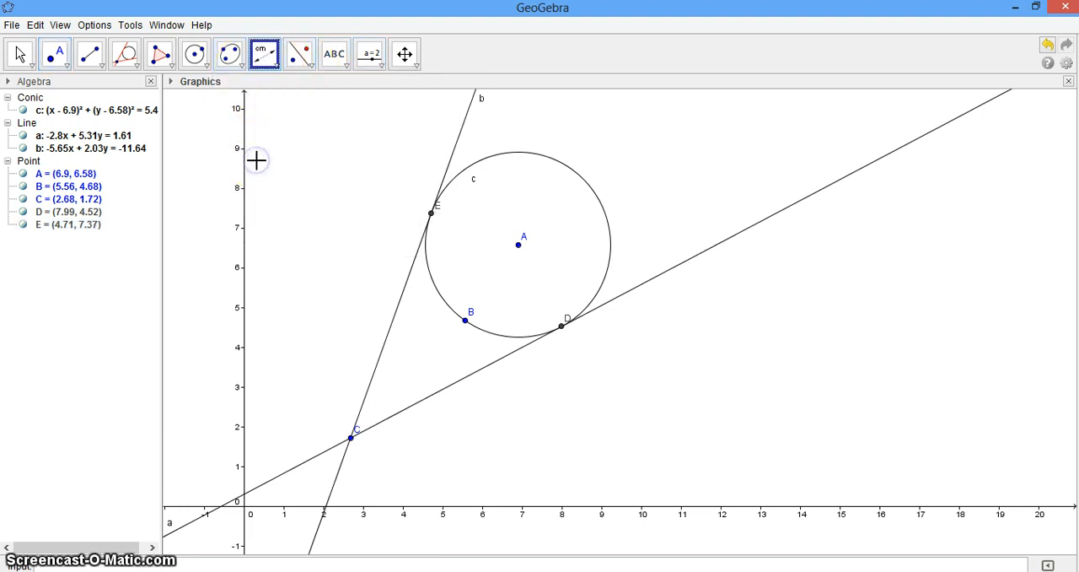
{"action": "left_click", "coordinate": [352, 439]}
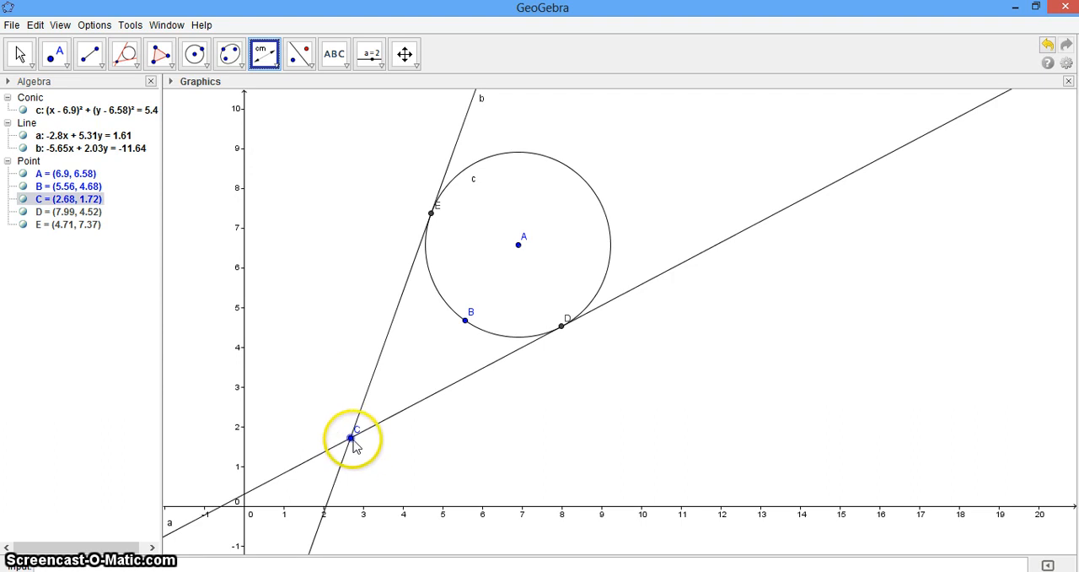
{"action": "left_click", "coordinate": [430, 212]}
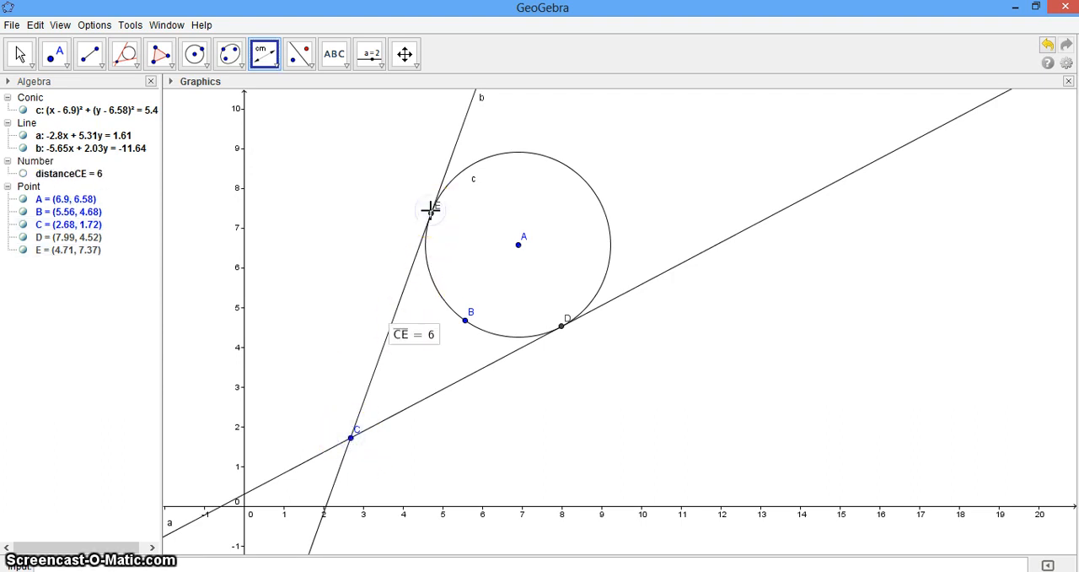
{"action": "left_click", "coordinate": [351, 437]}
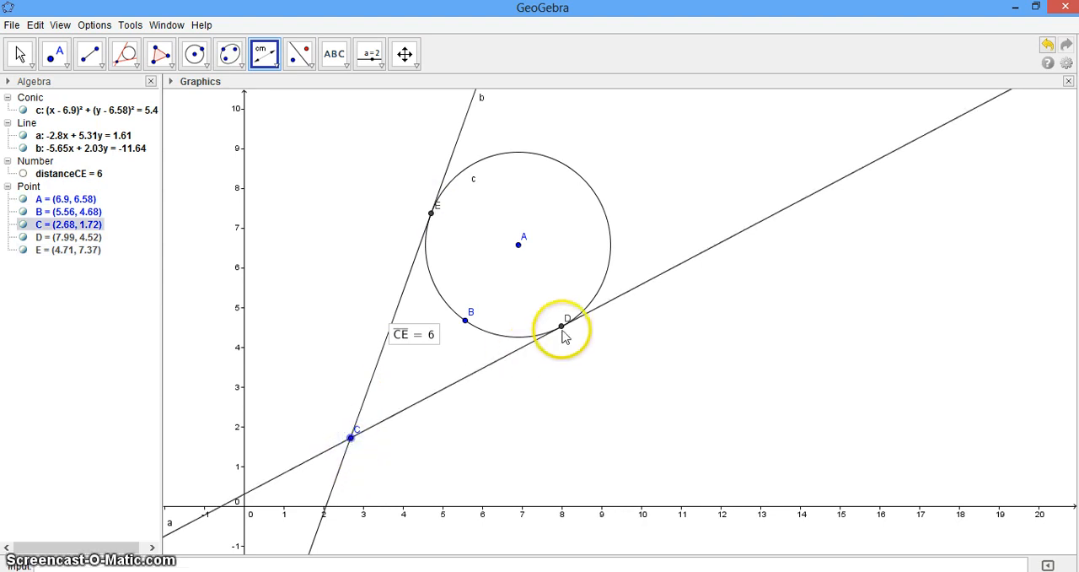
{"action": "left_click", "coordinate": [563, 326]}
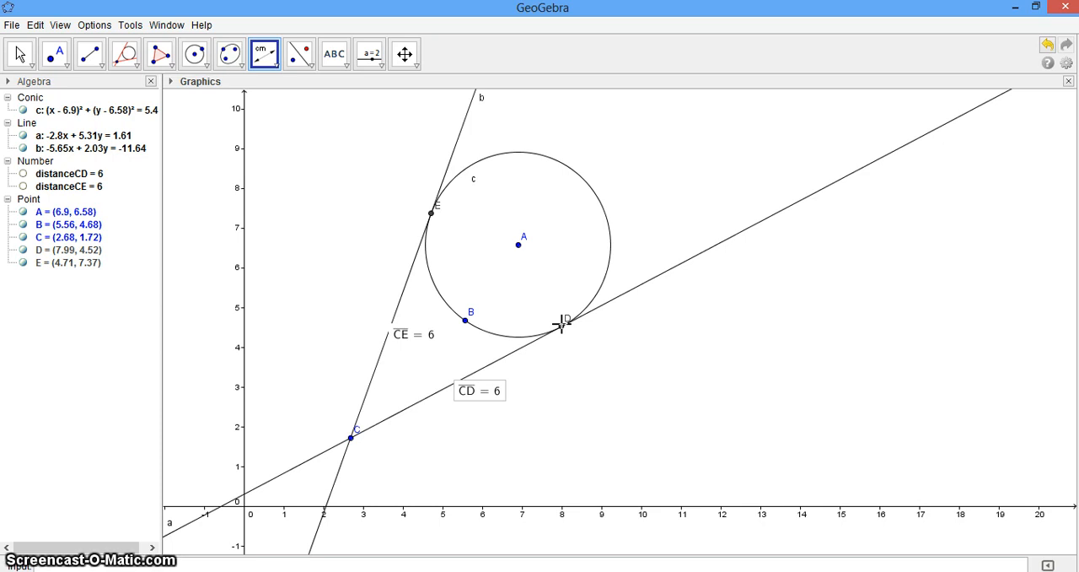
Step: Start a new blank construction, discarding the changes to the tangent construction
{"action": "left_click", "coordinate": [12, 25]}
{"action": "left_click", "coordinate": [30, 64]}
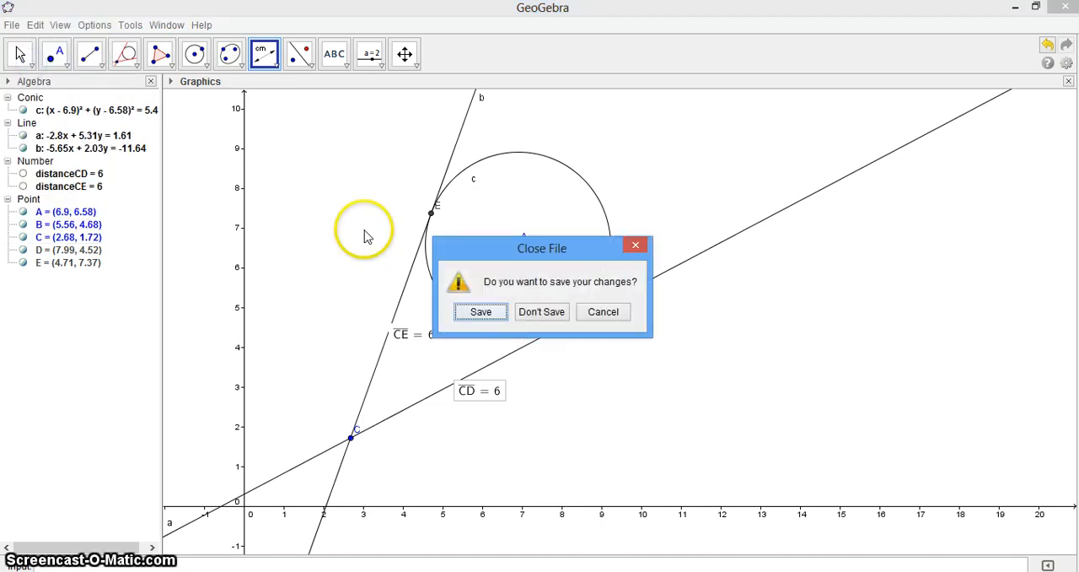
{"action": "left_click", "coordinate": [541, 311]}
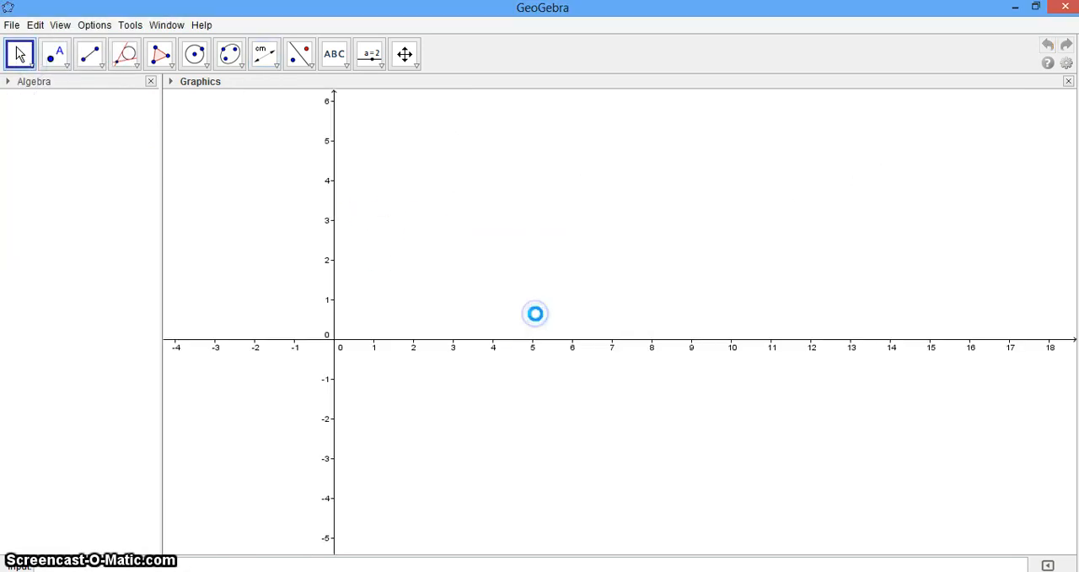
Step: Draw a circle centred at about (5.3, 2.2) passing through a point at about (4, 1)
{"action": "left_click", "coordinate": [134, 68]}
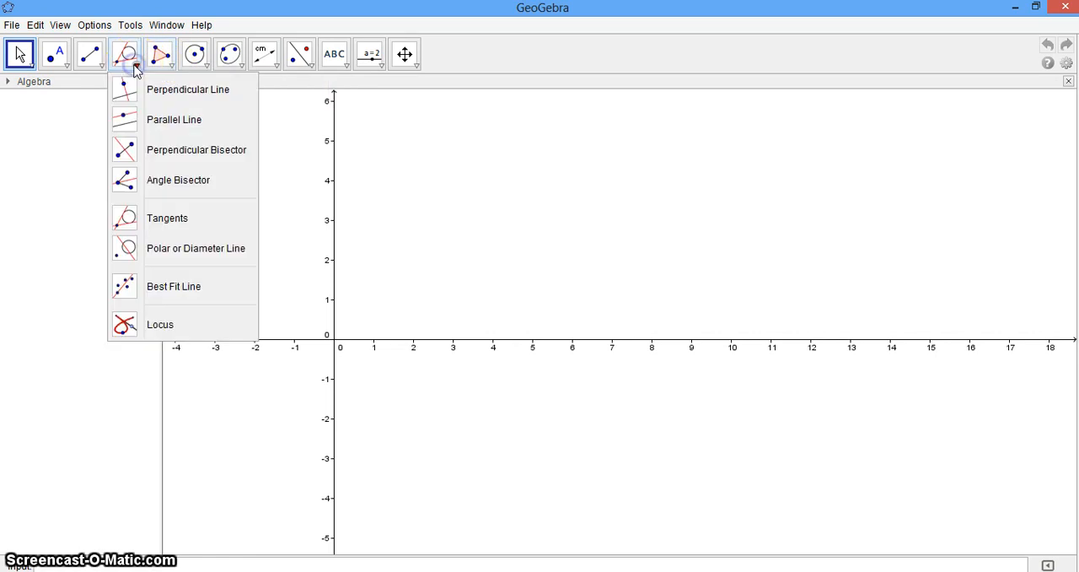
{"action": "left_click", "coordinate": [189, 252]}
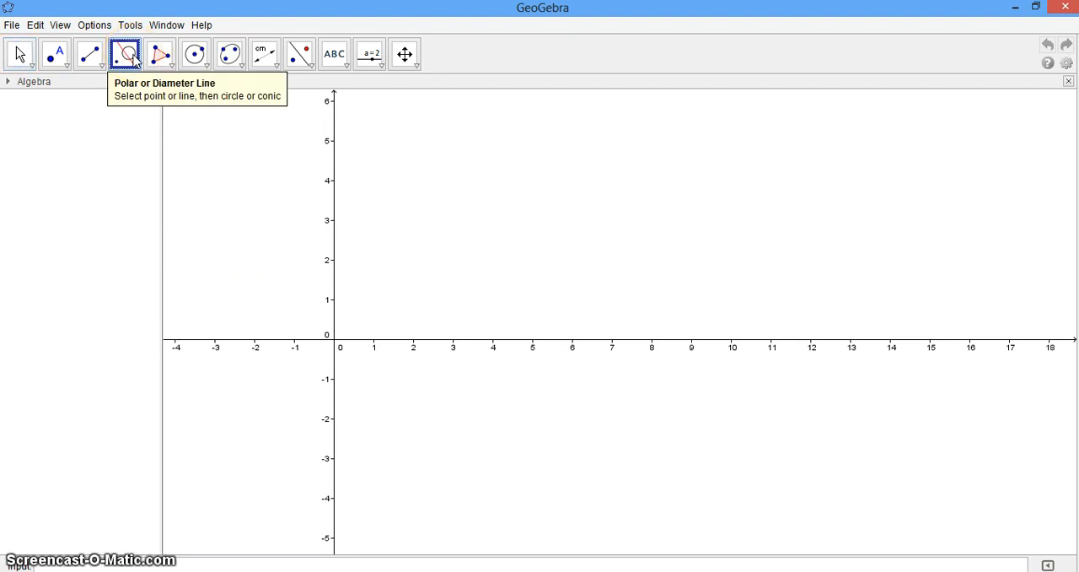
{"action": "left_click", "coordinate": [195, 54]}
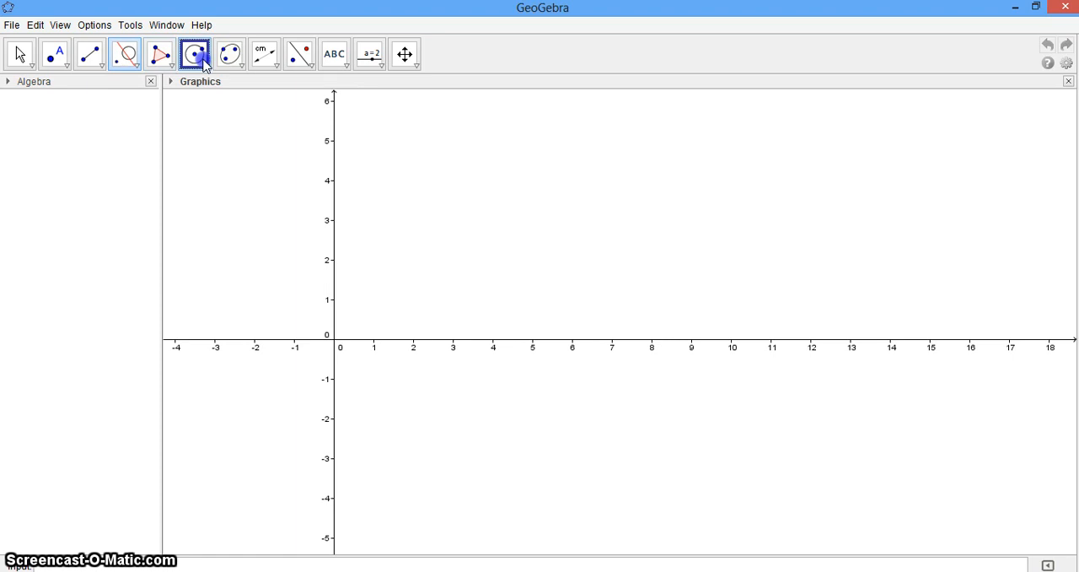
{"action": "left_click", "coordinate": [544, 252]}
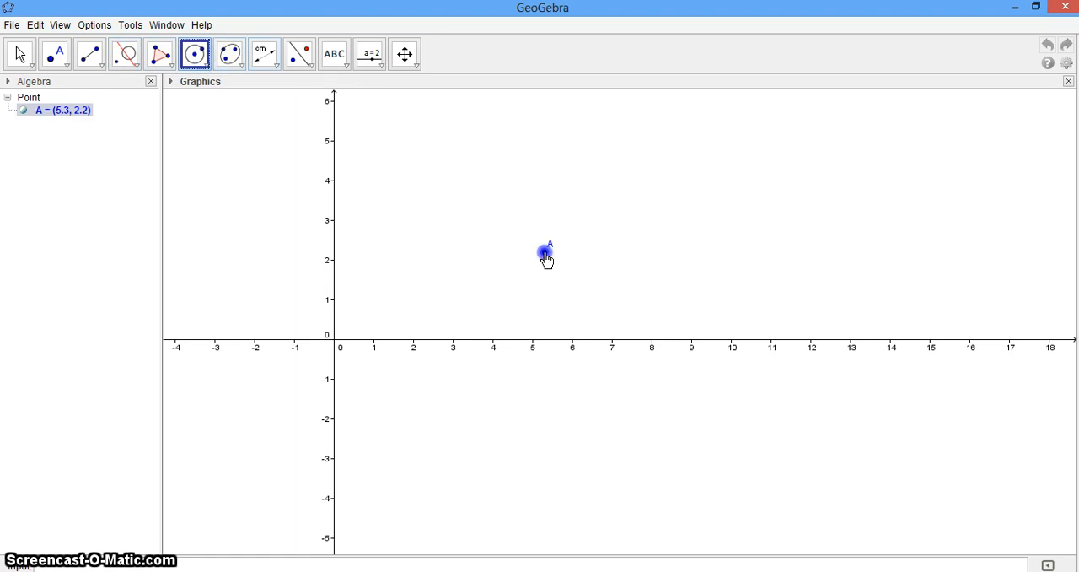
{"action": "left_click", "coordinate": [493, 299]}
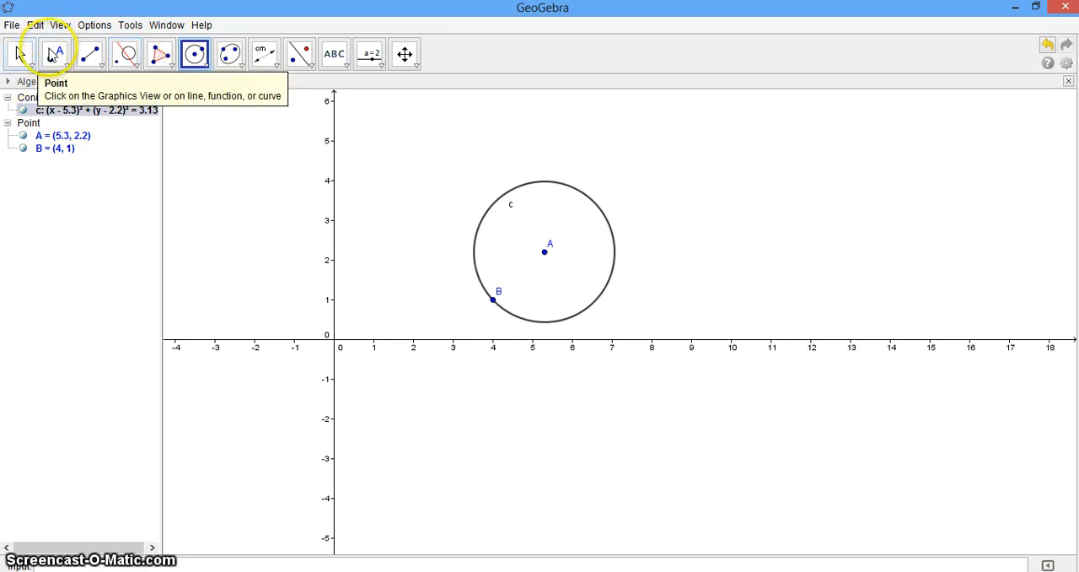
Step: Place a point outside the circle at about (1.18, 2.6) and construct its polar line with respect to the circle
{"action": "left_click", "coordinate": [53, 56]}
{"action": "left_click", "coordinate": [380, 235]}
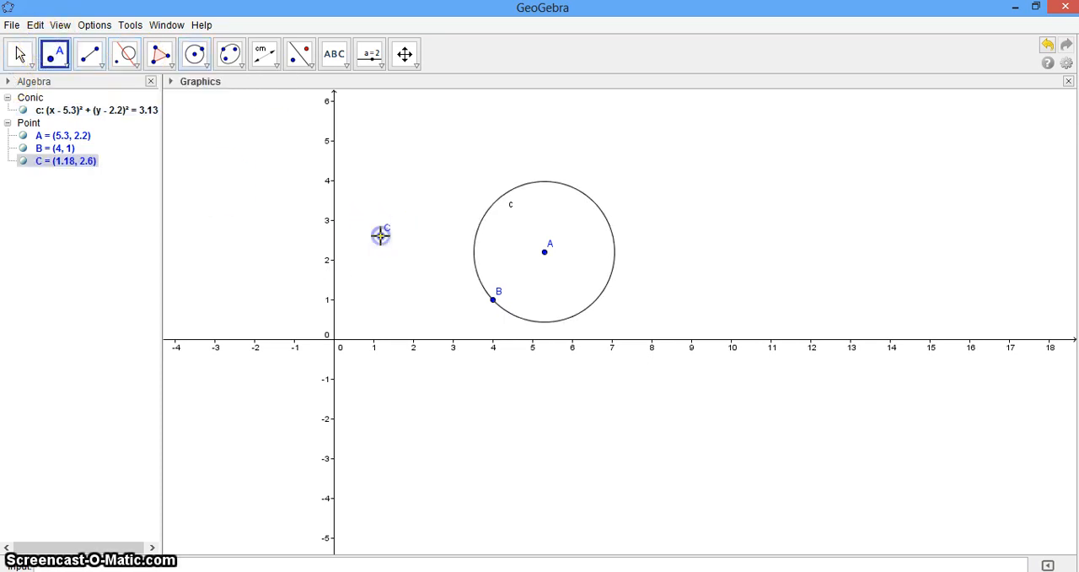
{"action": "left_click", "coordinate": [134, 67]}
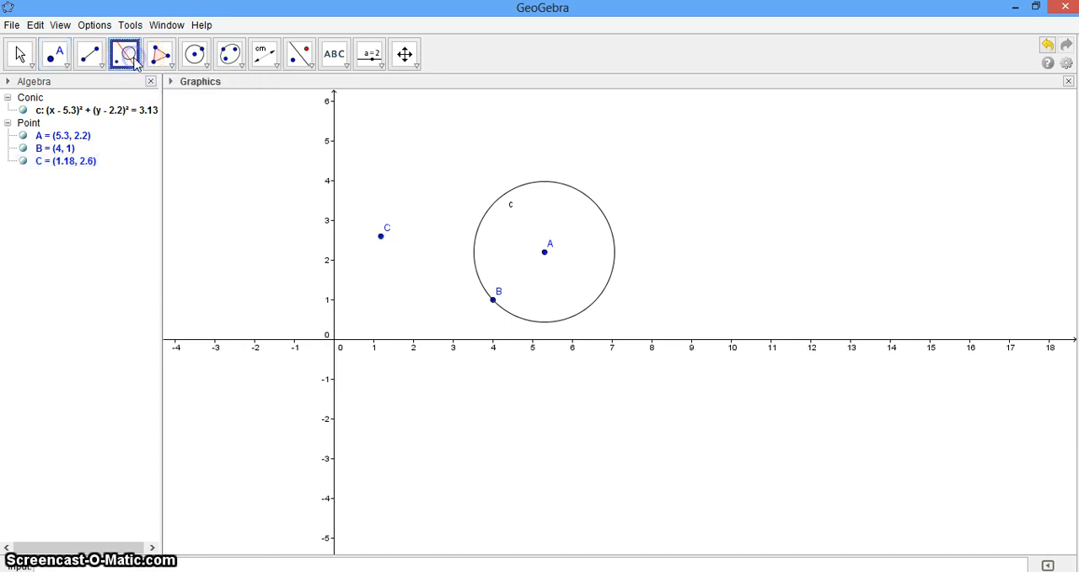
{"action": "left_click", "coordinate": [380, 237]}
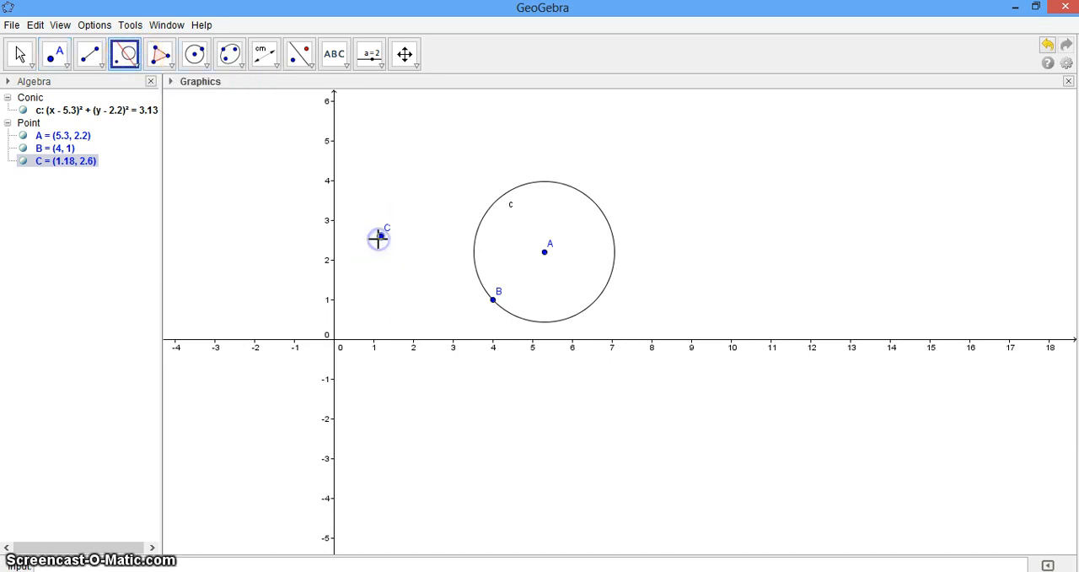
{"action": "left_click", "coordinate": [473, 248]}
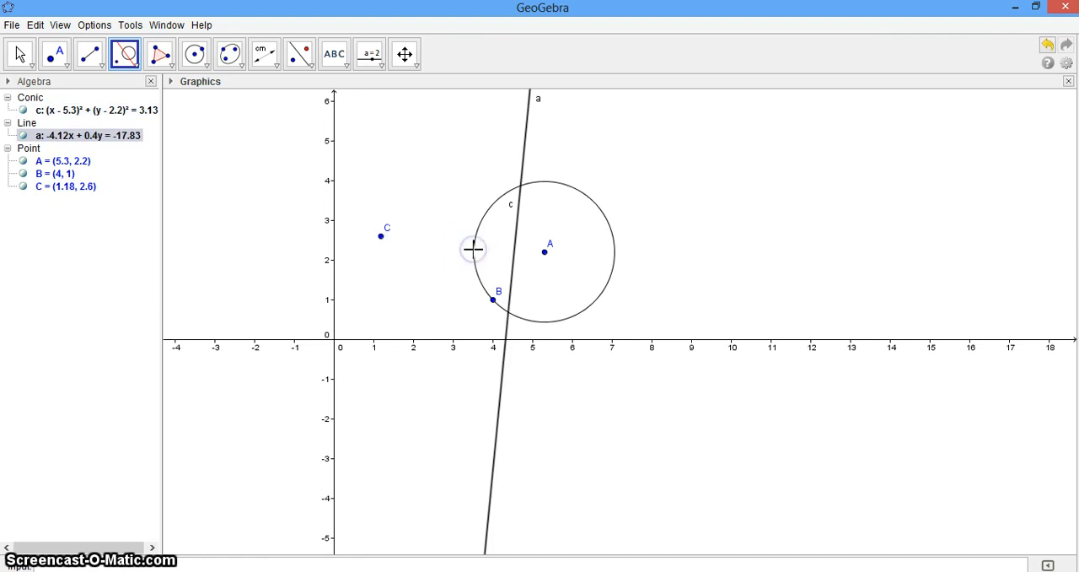
{"action": "left_click", "coordinate": [136, 65]}
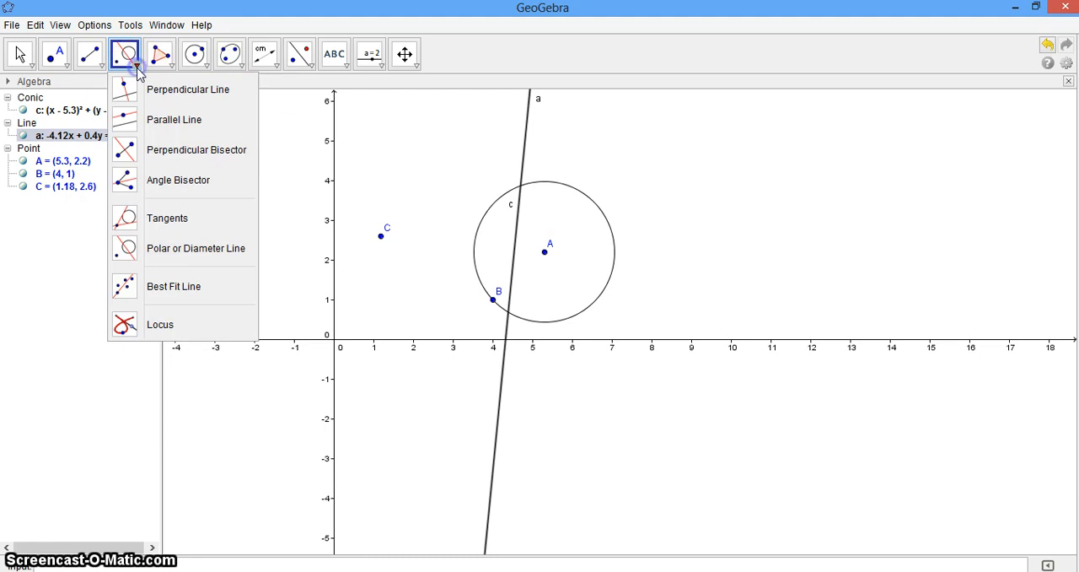
{"action": "left_click", "coordinate": [165, 253]}
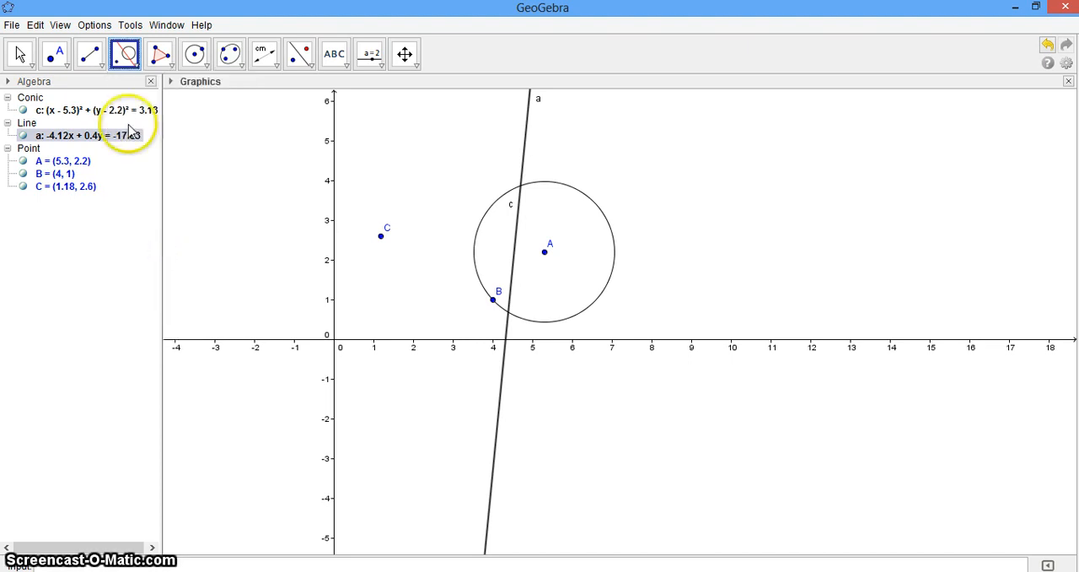
{"action": "left_click", "coordinate": [135, 66]}
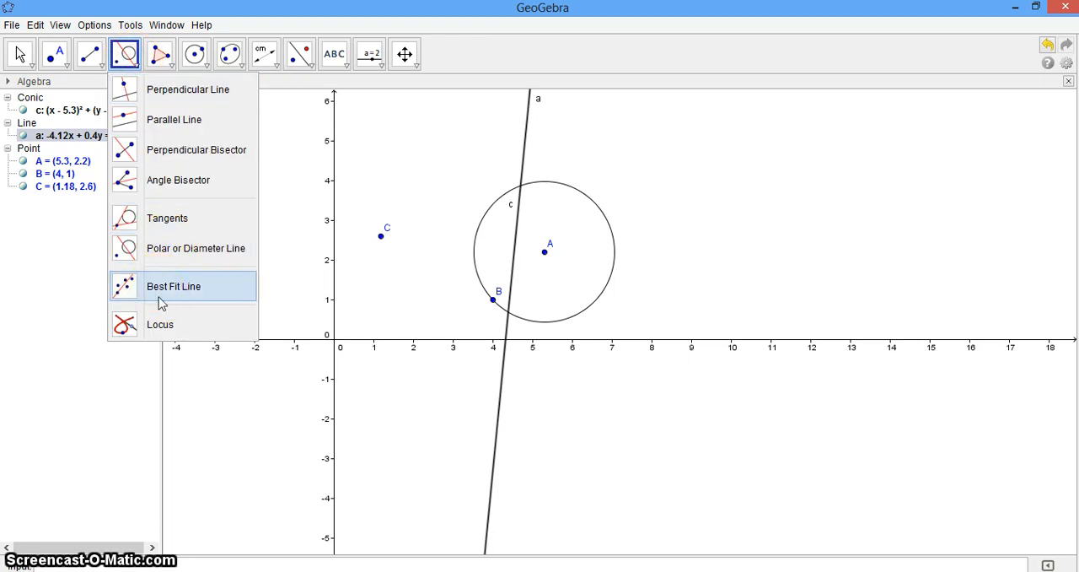
{"action": "left_click", "coordinate": [172, 329]}
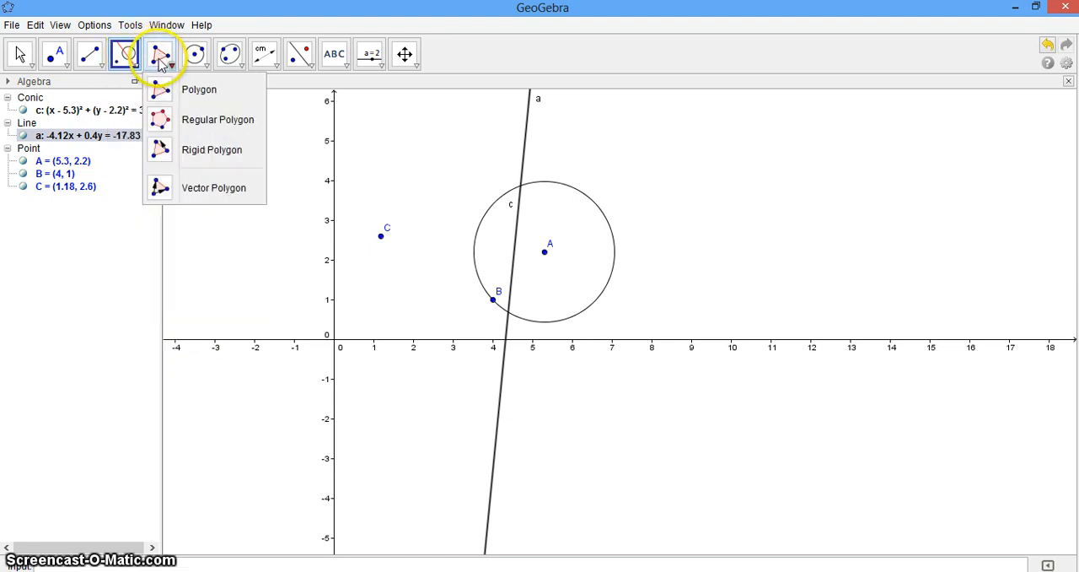
Step: Start a new blank construction, discarding the changes to the polar line construction
{"action": "mouse_move", "coordinate": [30, 42]}
{"action": "left_click", "coordinate": [12, 24]}
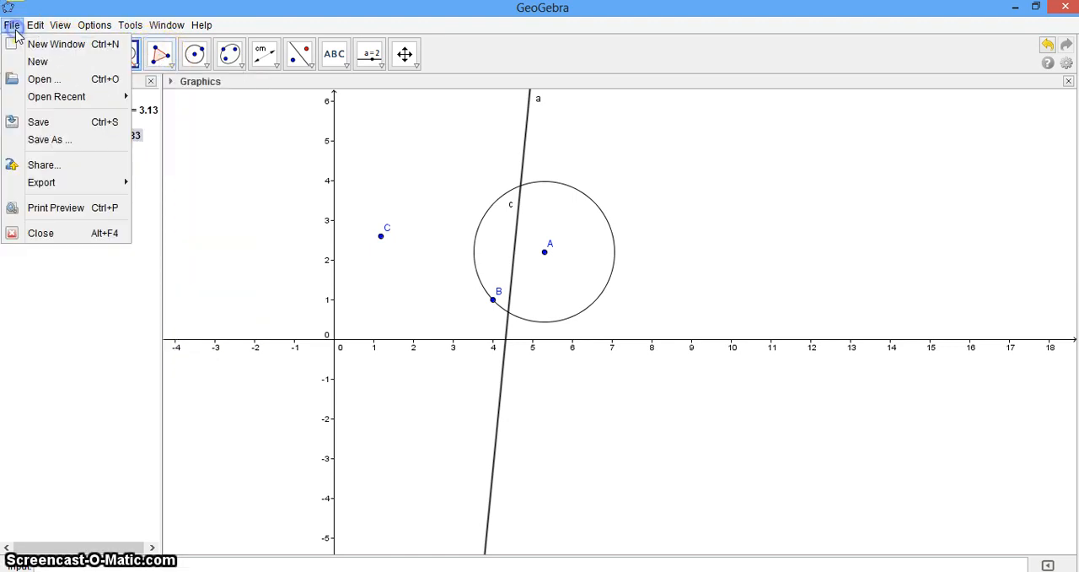
{"action": "left_click", "coordinate": [55, 62]}
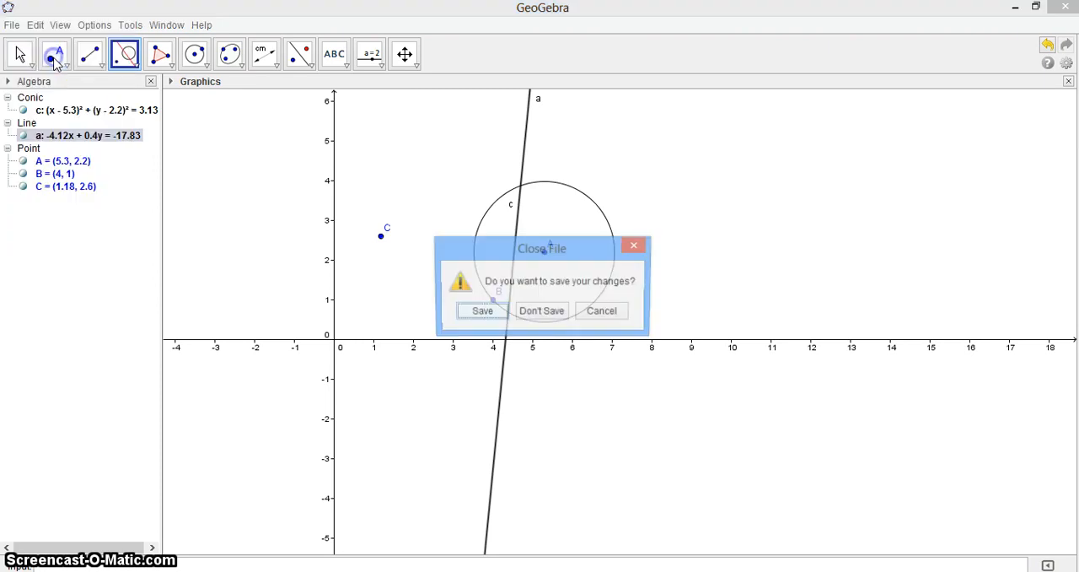
{"action": "left_click", "coordinate": [542, 308]}
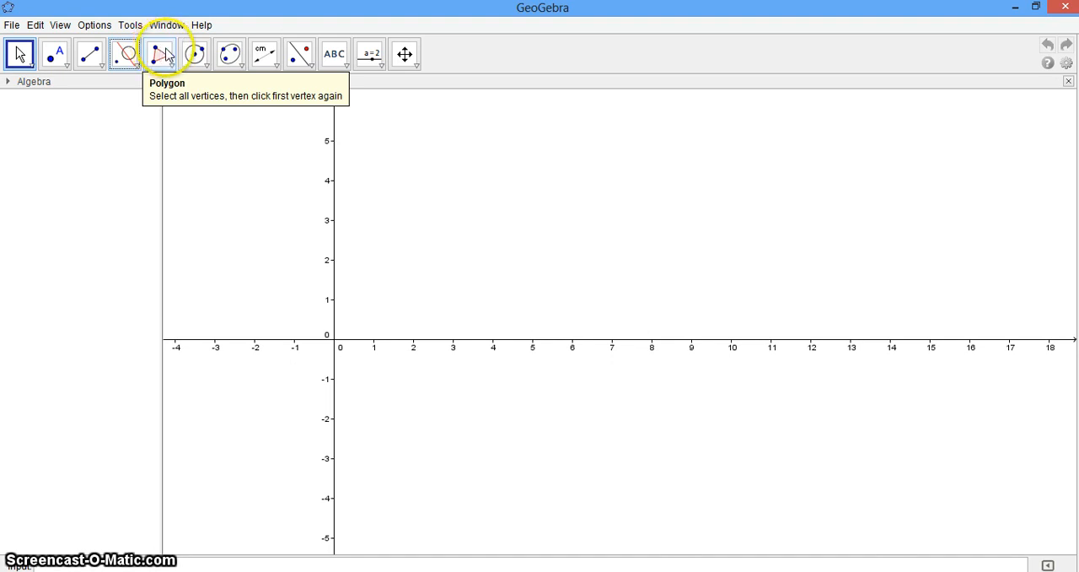
Step: Draw a triangle with the Polygon tool, with vertices at about (2.34, 1.4), (4.54, 1.68) and (3.98, 3.26)
{"action": "left_click", "coordinate": [161, 57]}
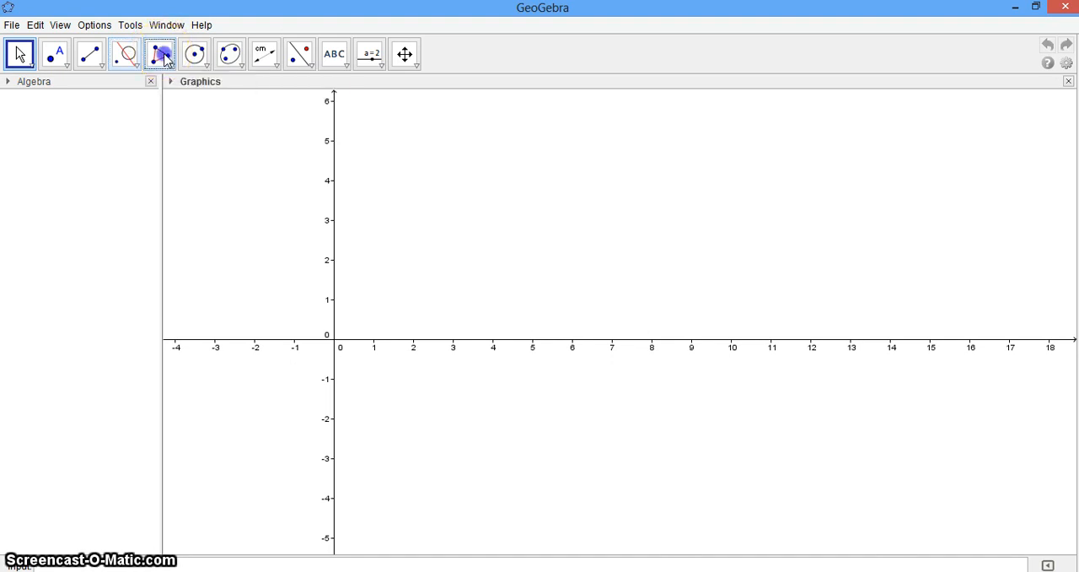
{"action": "left_click", "coordinate": [426, 283]}
{"action": "left_click", "coordinate": [514, 272]}
{"action": "left_click", "coordinate": [492, 209]}
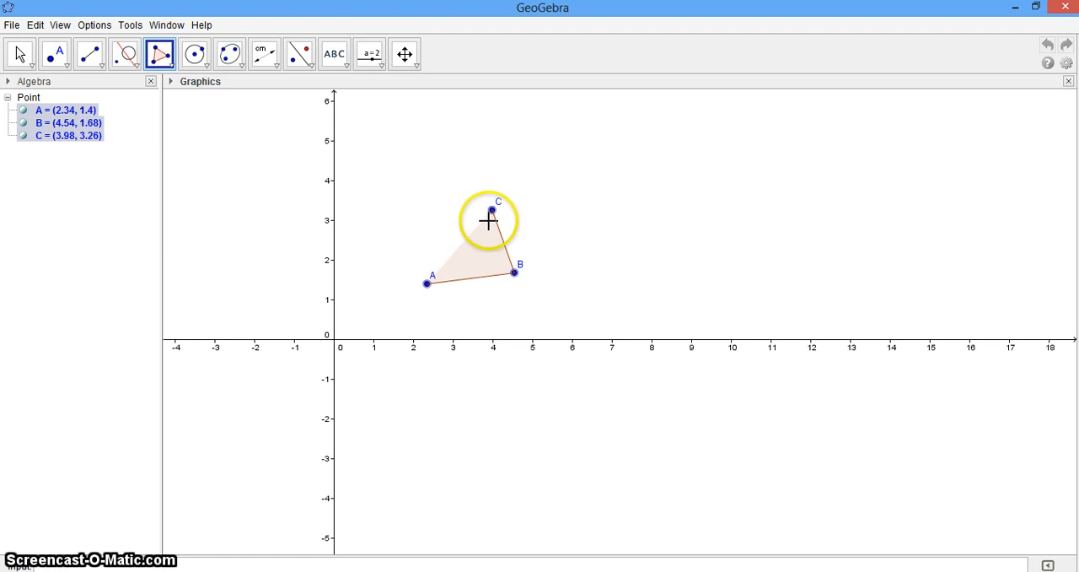
{"action": "left_click", "coordinate": [427, 290]}
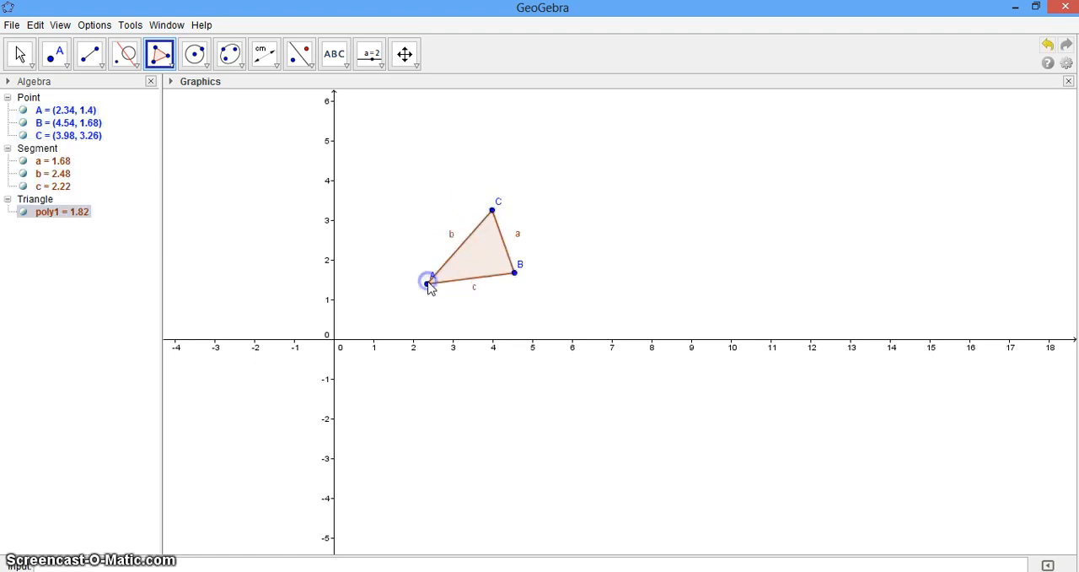
Step: Draw a quadrilateral beside the triangle with vertices at about (8.02, 3.8), (8.26, 1.9), (10.14, 2.34) and (10, 4)
{"action": "left_click", "coordinate": [652, 188]}
{"action": "left_click", "coordinate": [663, 265]}
{"action": "left_click", "coordinate": [735, 245]}
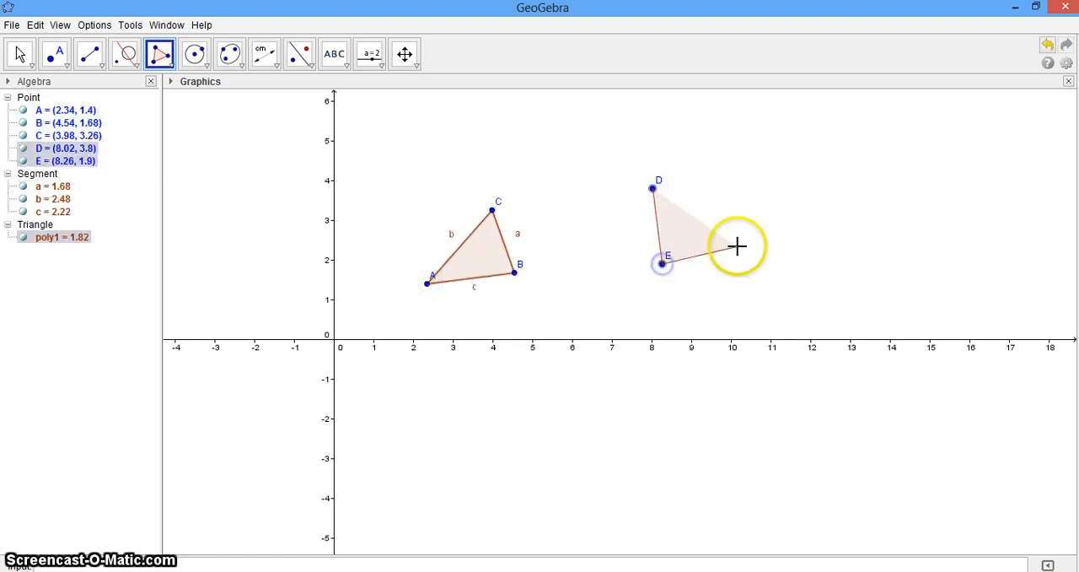
{"action": "left_click", "coordinate": [730, 180]}
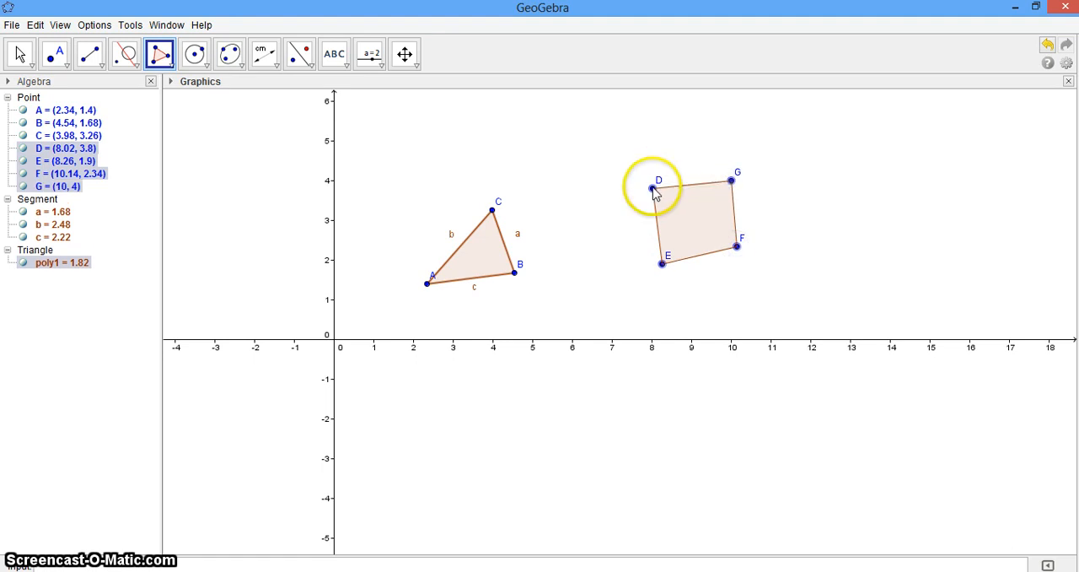
{"action": "left_click", "coordinate": [652, 187]}
{"action": "left_click", "coordinate": [557, 411]}
{"action": "left_click", "coordinate": [674, 480]}
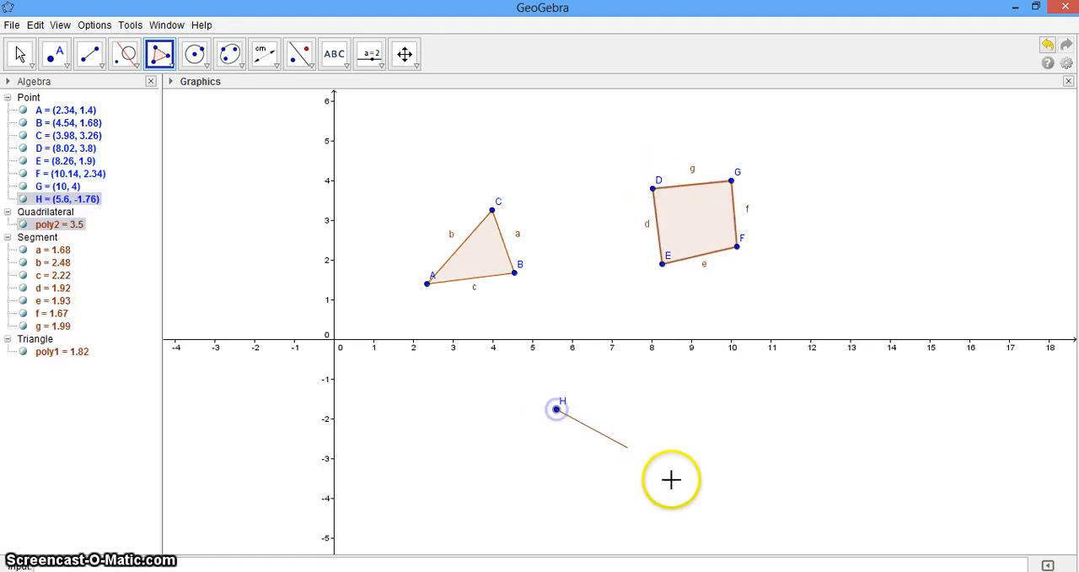
{"action": "key", "text": "Escape"}
{"action": "double_click", "coordinate": [723, 380]}
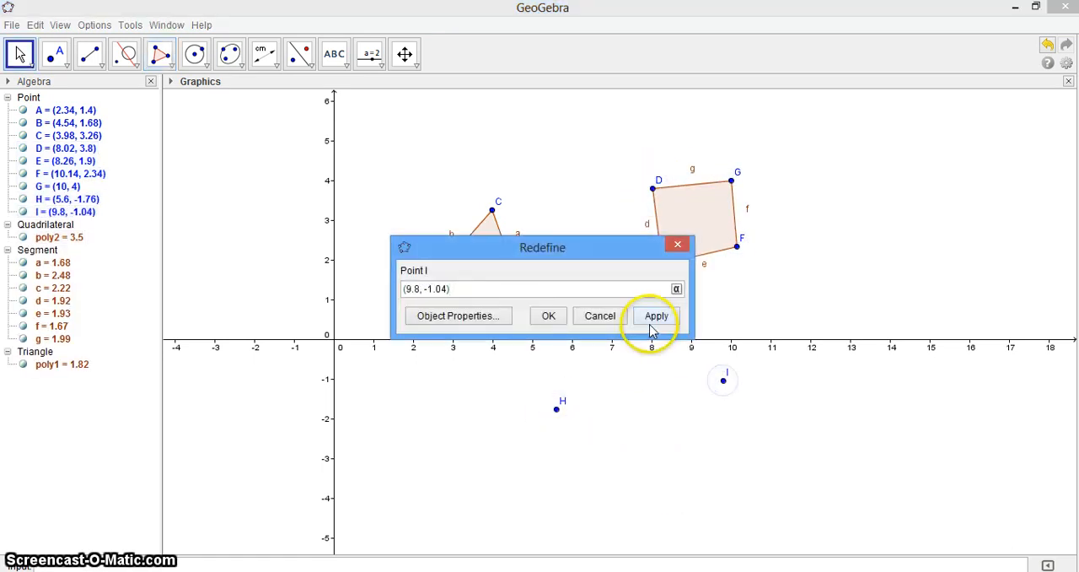
{"action": "left_click", "coordinate": [678, 245]}
{"action": "left_click", "coordinate": [557, 409]}
{"action": "left_click", "coordinate": [582, 429]}
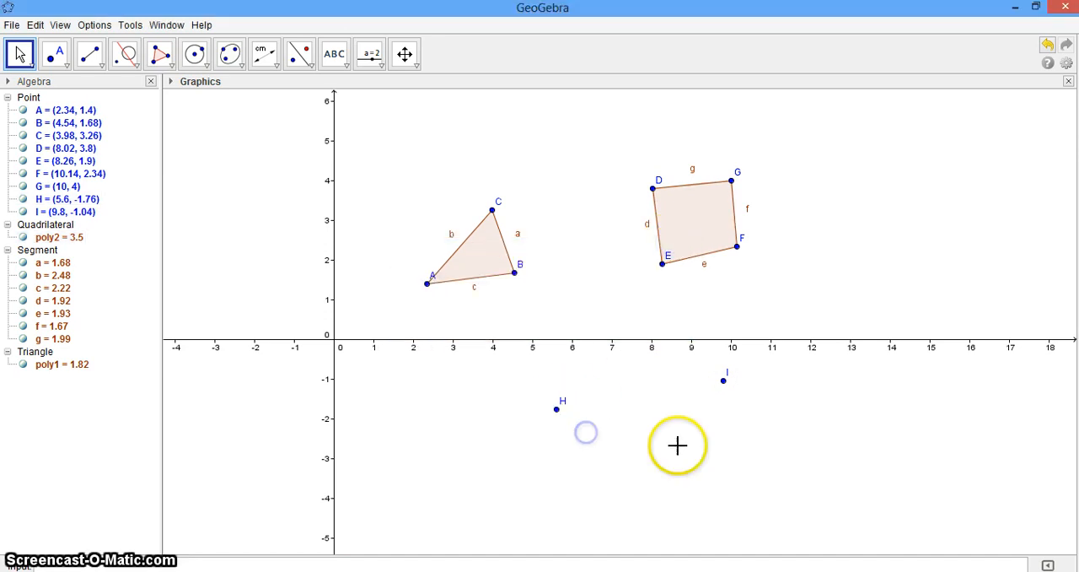
Step: Draw a pentagon with vertices at about (4.98, -3.36), (7.38, -3.36), (7.52, -1.8), (5.42, -0.14) and (3.9, -1.74)
{"action": "left_click", "coordinate": [166, 66]}
{"action": "left_click", "coordinate": [154, 89]}
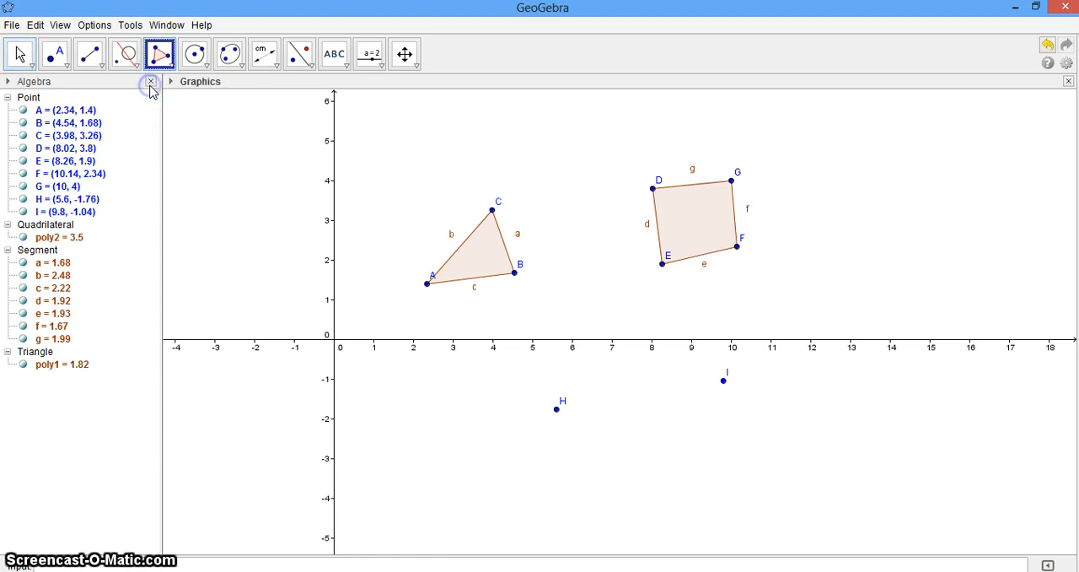
{"action": "left_click", "coordinate": [532, 475]}
{"action": "left_click", "coordinate": [626, 472]}
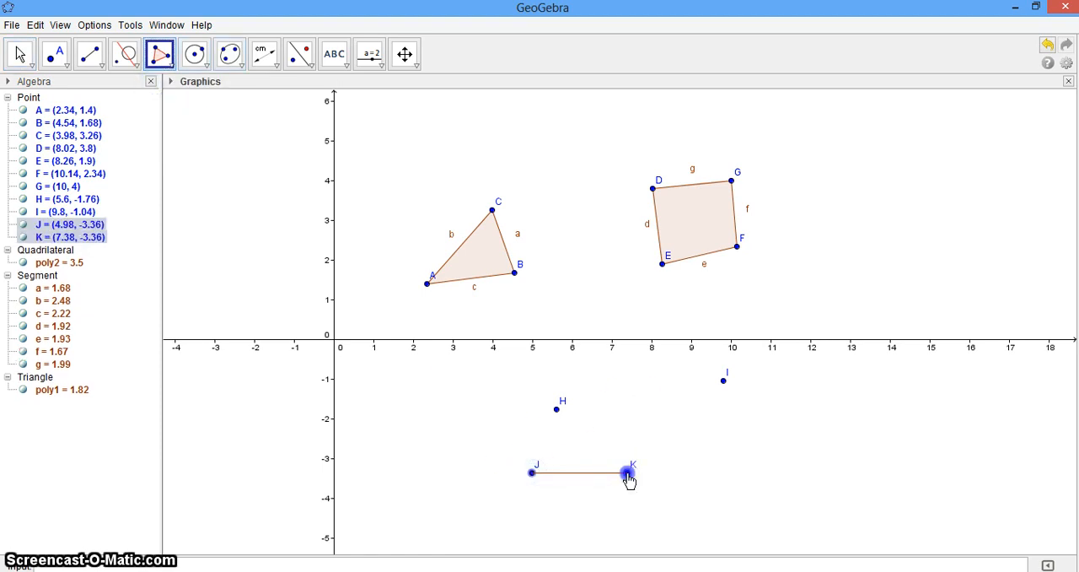
{"action": "left_click", "coordinate": [632, 410]}
{"action": "left_click", "coordinate": [549, 345]}
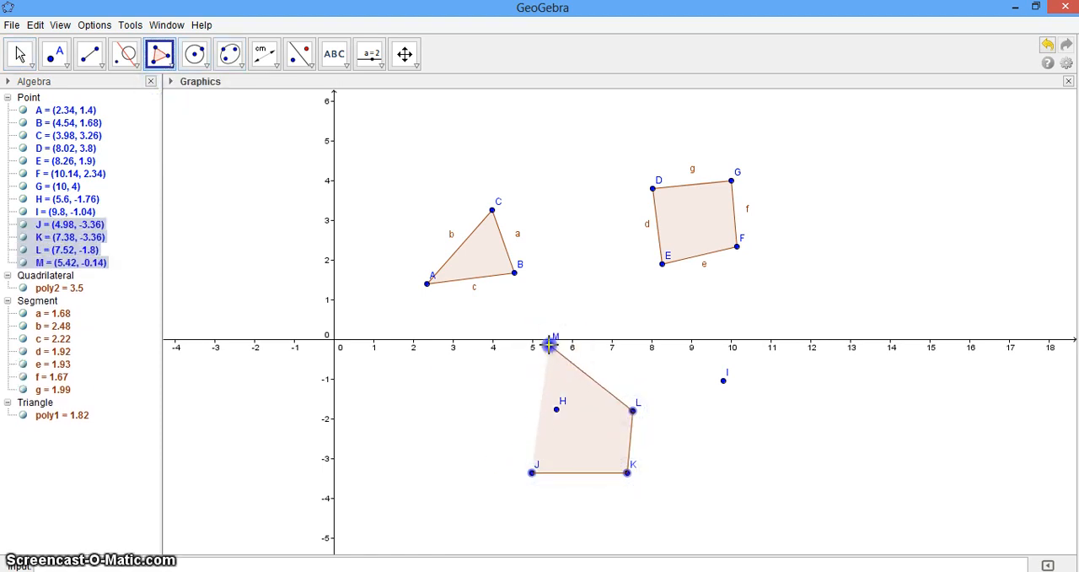
{"action": "left_click", "coordinate": [489, 408]}
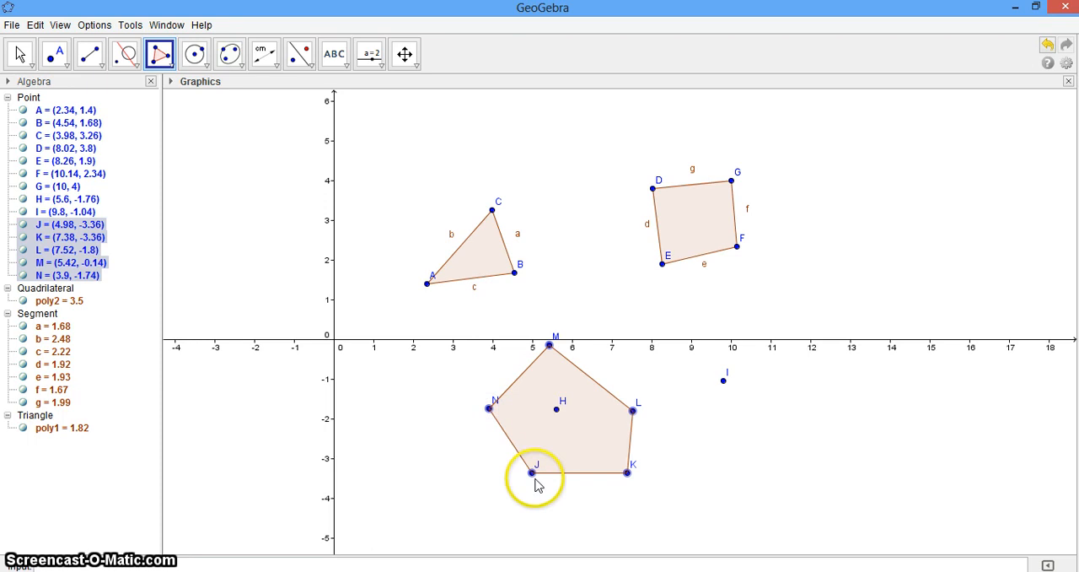
{"action": "left_click", "coordinate": [532, 472]}
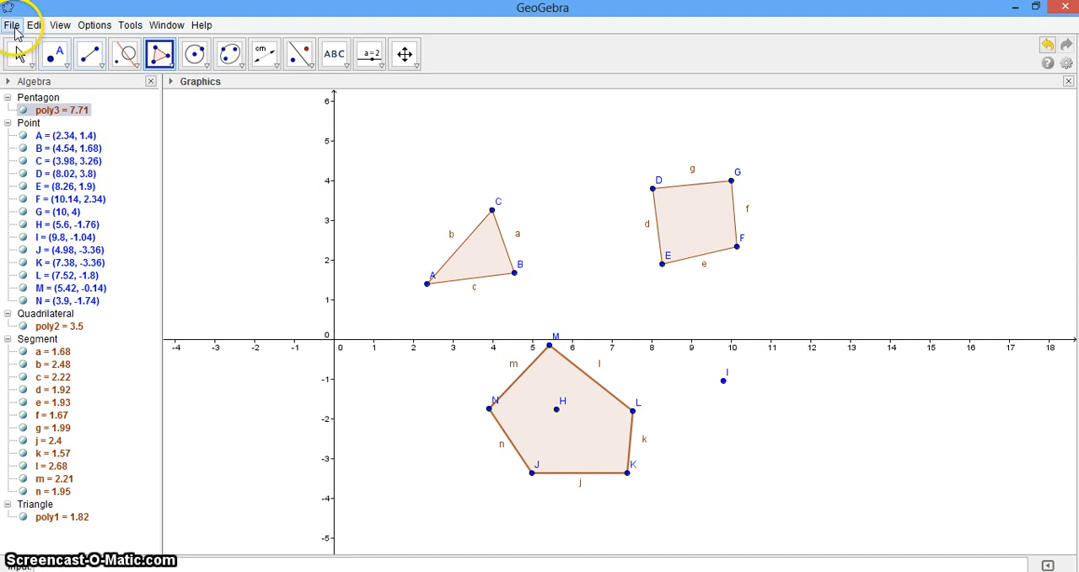
Step: Start a new blank construction, discarding the triangle, quadrilateral and pentagon
{"action": "left_click", "coordinate": [12, 26]}
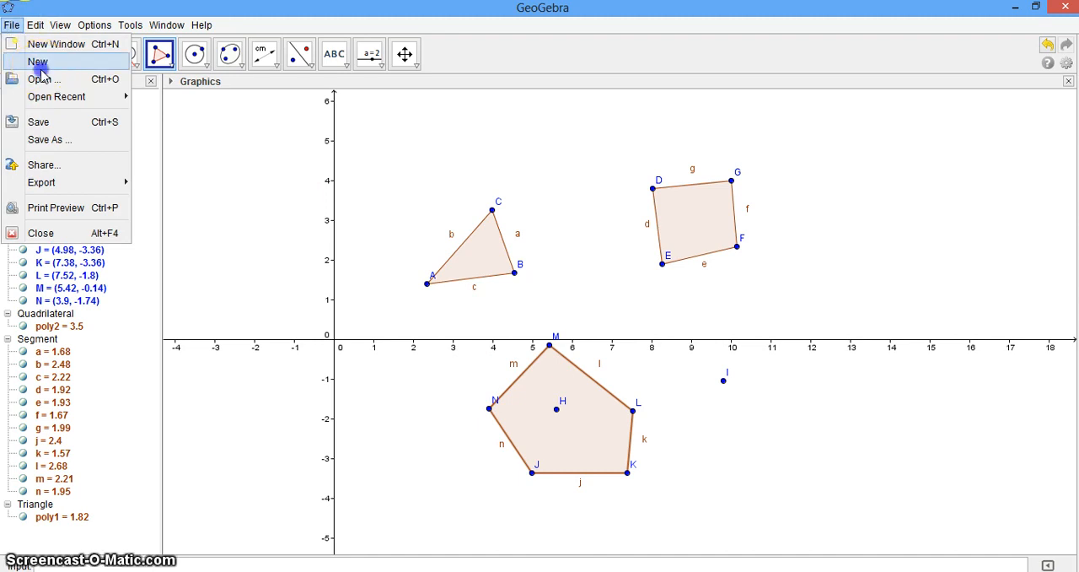
{"action": "left_click", "coordinate": [39, 67]}
{"action": "left_click", "coordinate": [542, 312]}
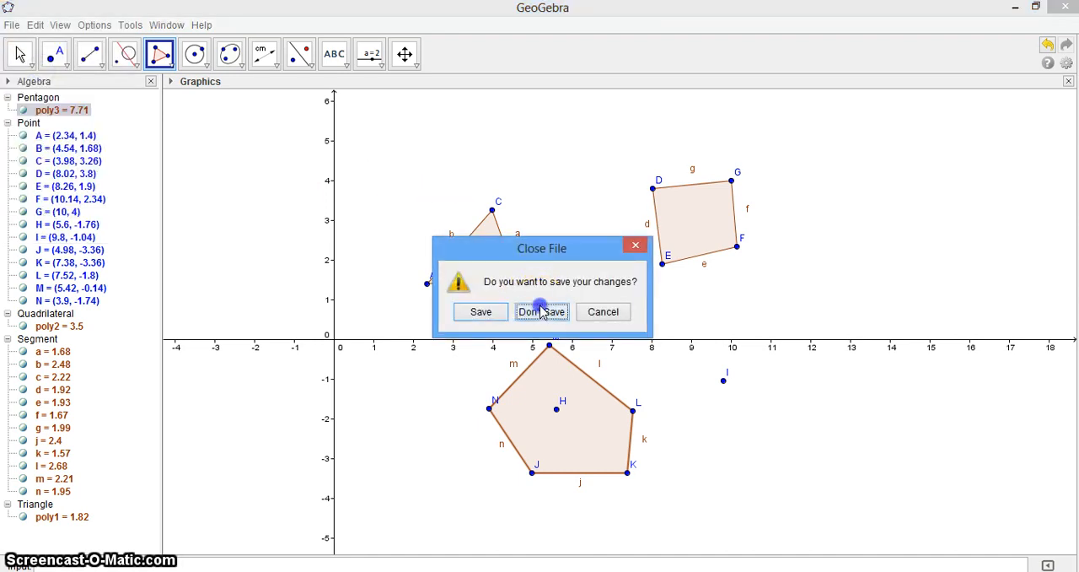
Step: Construct a regular polygon with 12 vertices on the side from about (5.58, -1.76) to (8.12, -1.74)
{"action": "left_click", "coordinate": [170, 69]}
{"action": "left_click", "coordinate": [158, 117]}
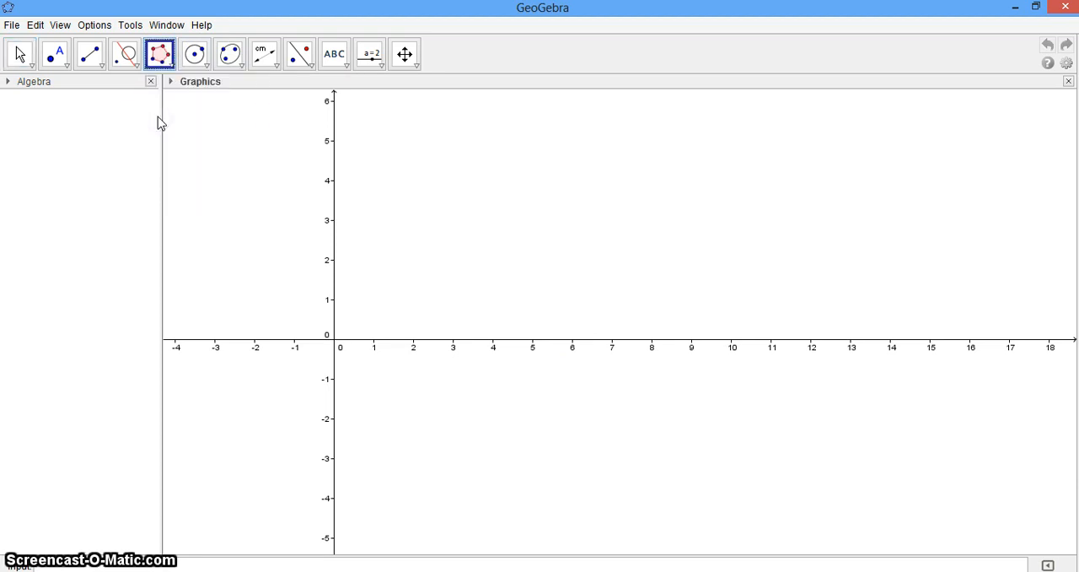
{"action": "left_click", "coordinate": [556, 409]}
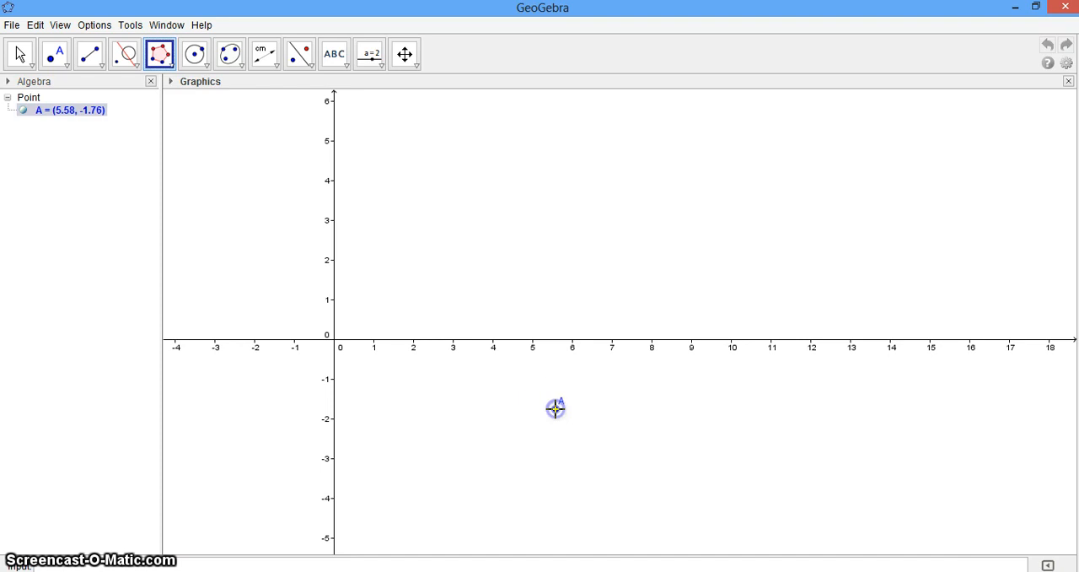
{"action": "left_click", "coordinate": [656, 409]}
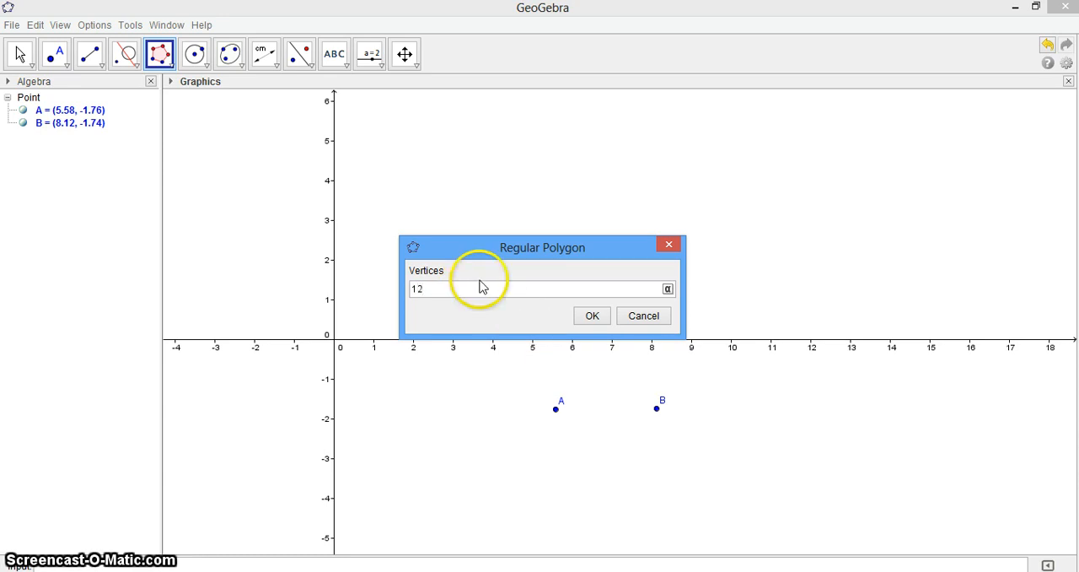
{"action": "left_click", "coordinate": [592, 316]}
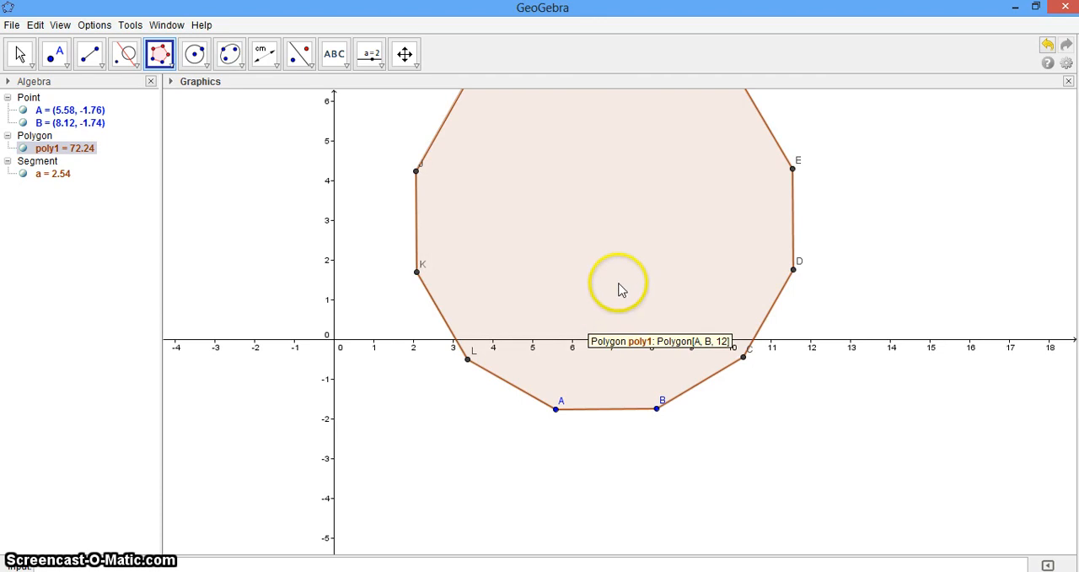
Step: Construct a regular polygon with 10 vertices inside the 12-sided one, on the side from about (5.8, 1.24) to (7.8, 1.26)
{"action": "left_click", "coordinate": [405, 54]}
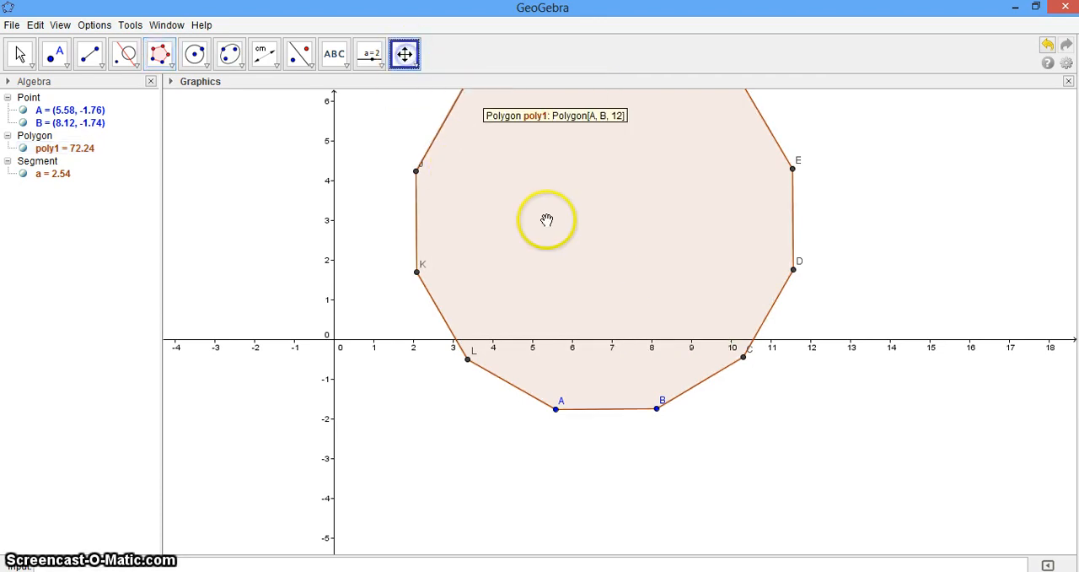
{"action": "left_click_drag", "start_coordinate": [561, 233], "coordinate": [518, 306]}
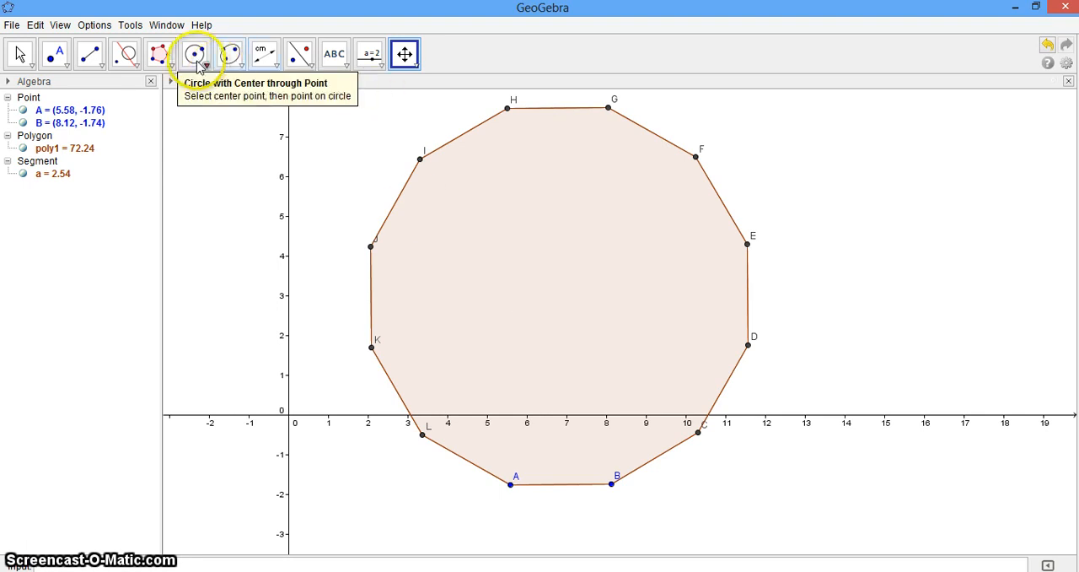
{"action": "left_click", "coordinate": [163, 56]}
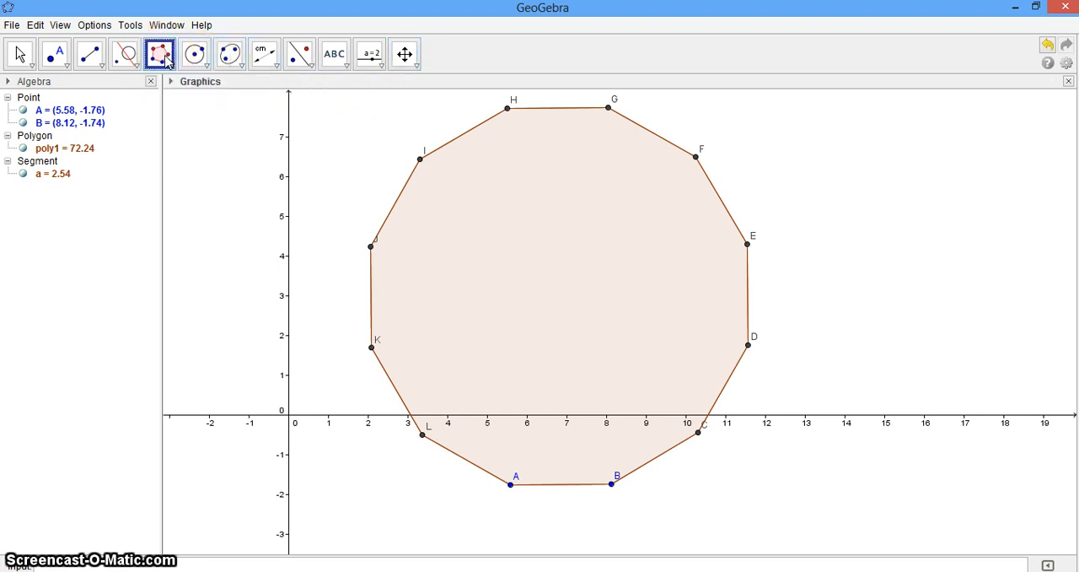
{"action": "right_click", "coordinate": [519, 367]}
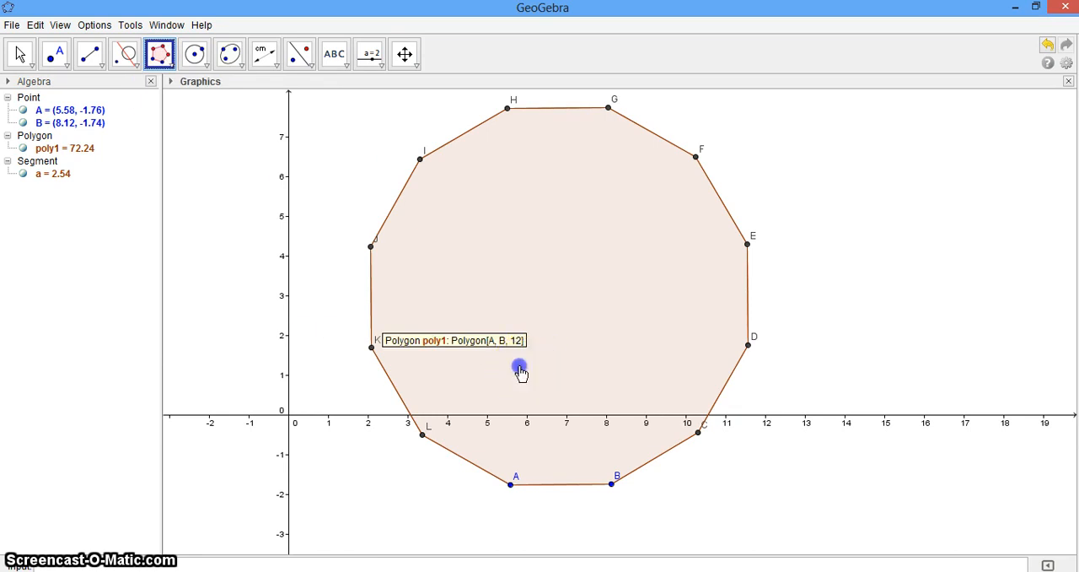
{"action": "left_click", "coordinate": [598, 366]}
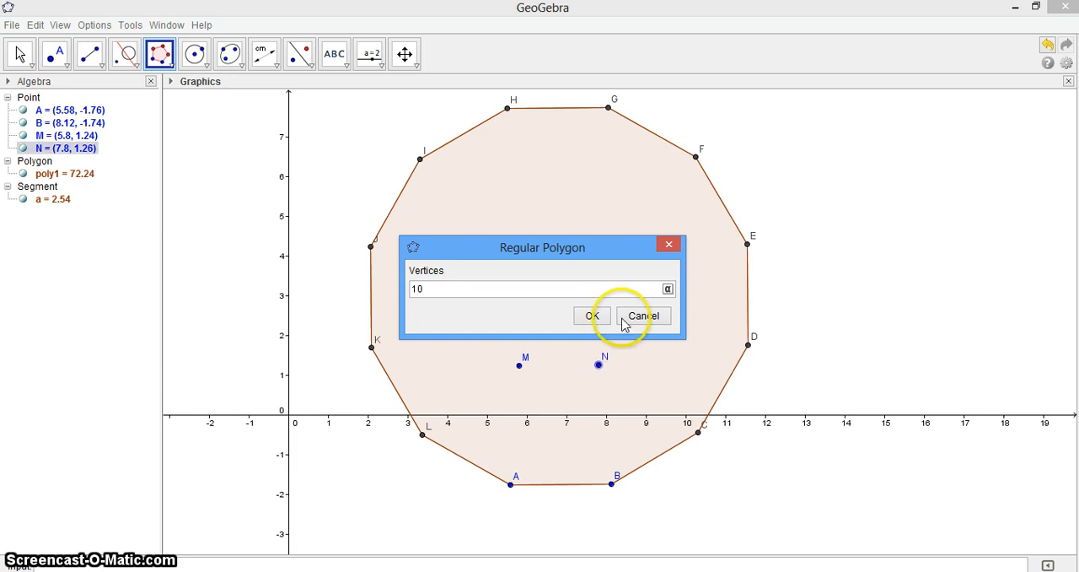
{"action": "left_click", "coordinate": [591, 315]}
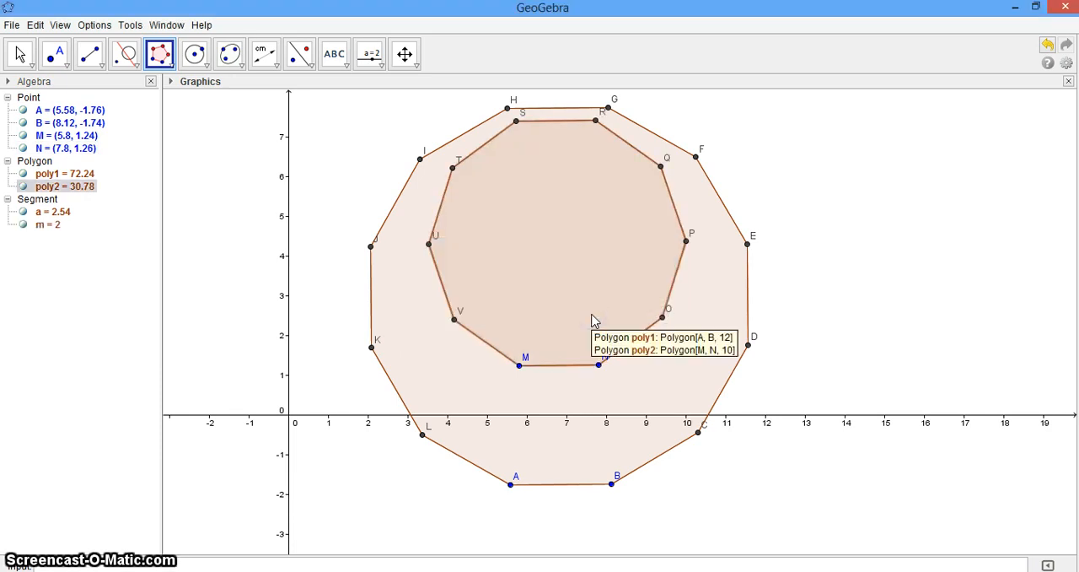
Step: Move the 12-sided polygon upward so its vertex A lies at about (5.42, -0.64)
{"action": "left_click", "coordinate": [404, 53]}
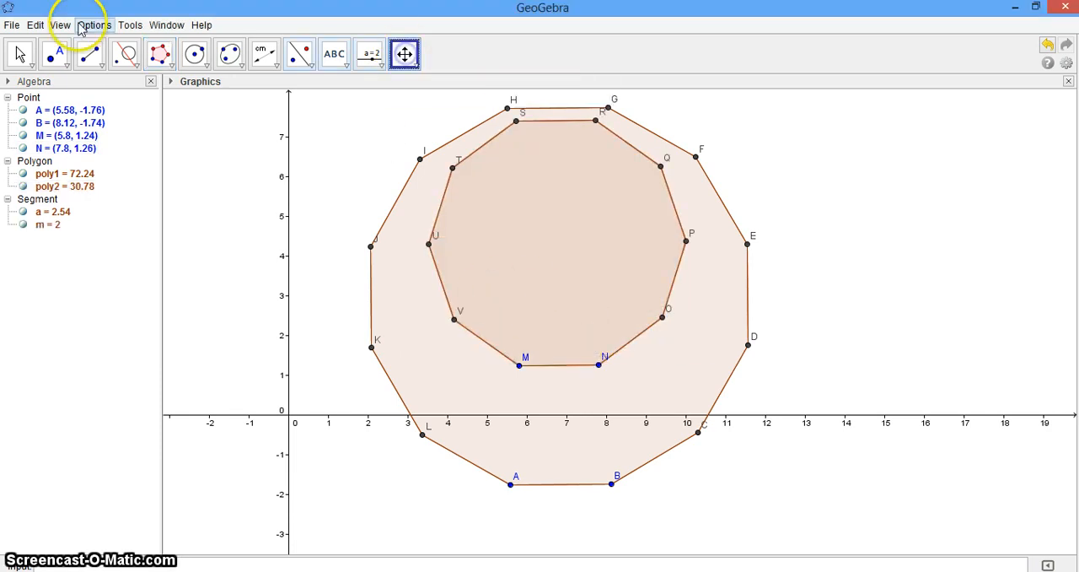
{"action": "left_click", "coordinate": [19, 54]}
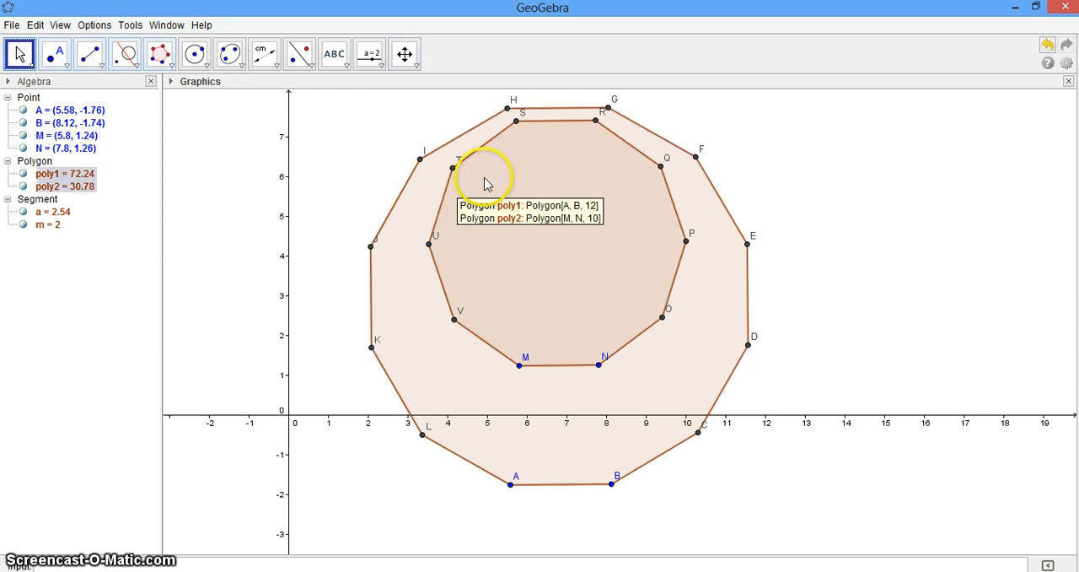
{"action": "left_click_drag", "start_coordinate": [485, 183], "coordinate": [481, 137]}
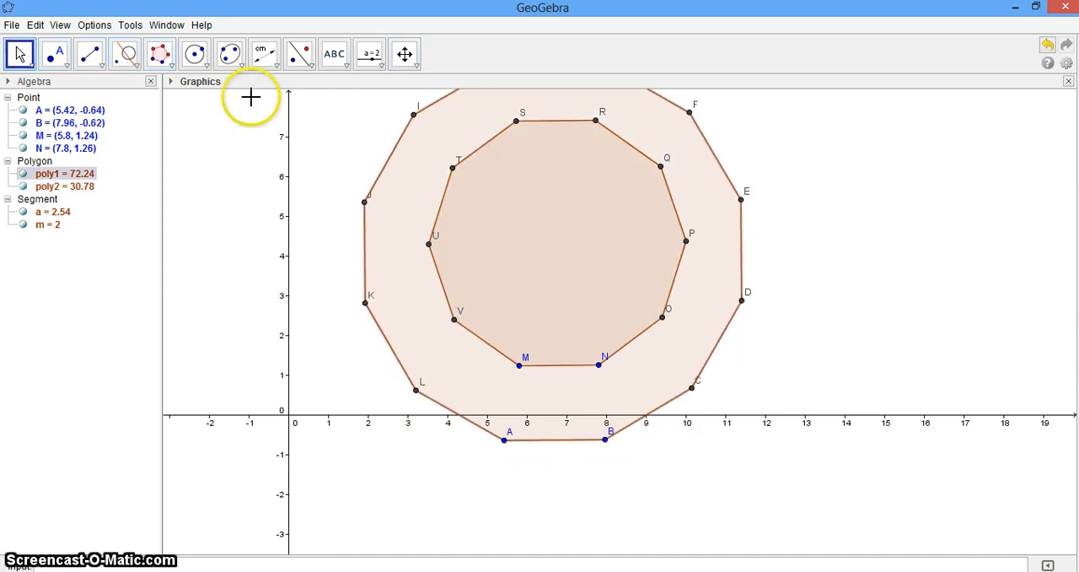
Step: Construct a regular polygon with 6 vertices inside the 10-sided one, on the side from about (5.8, 3.2) to (7.52, 3.32)
{"action": "left_click", "coordinate": [161, 57]}
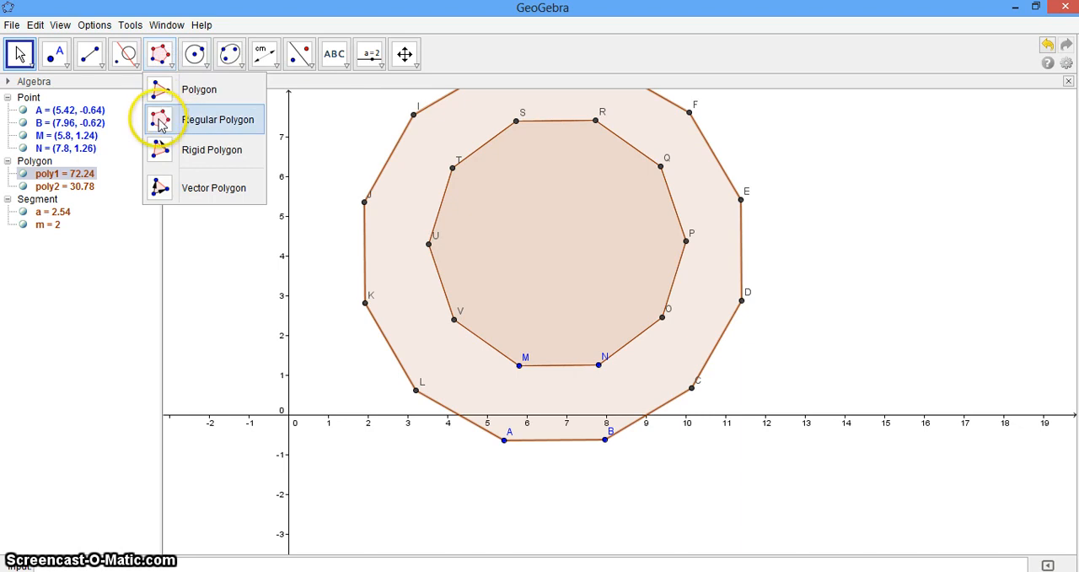
{"action": "left_click", "coordinate": [161, 122]}
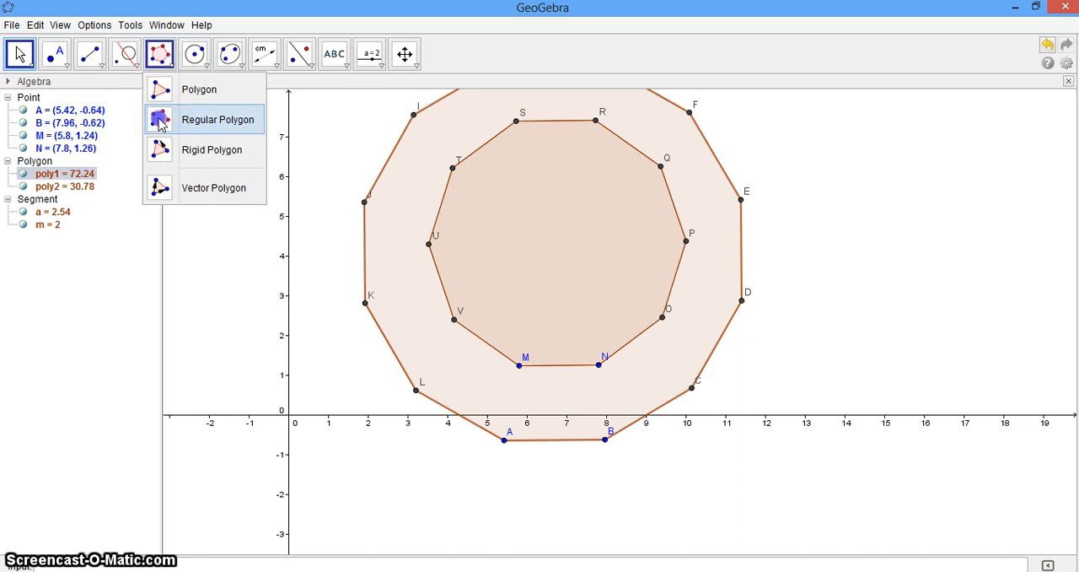
{"action": "left_click", "coordinate": [519, 287]}
{"action": "left_click", "coordinate": [587, 283]}
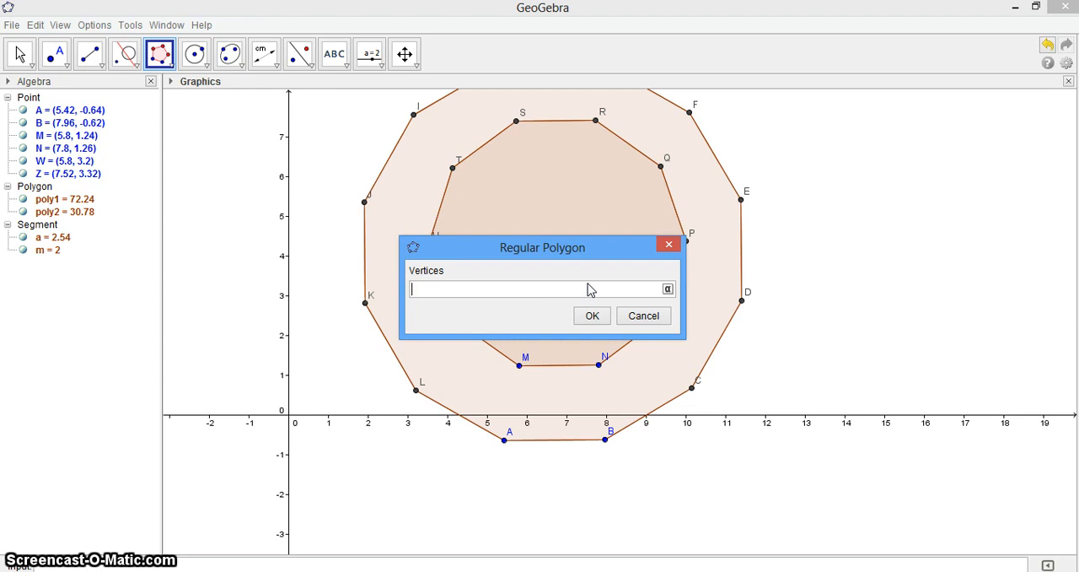
{"action": "type", "text": "6"}
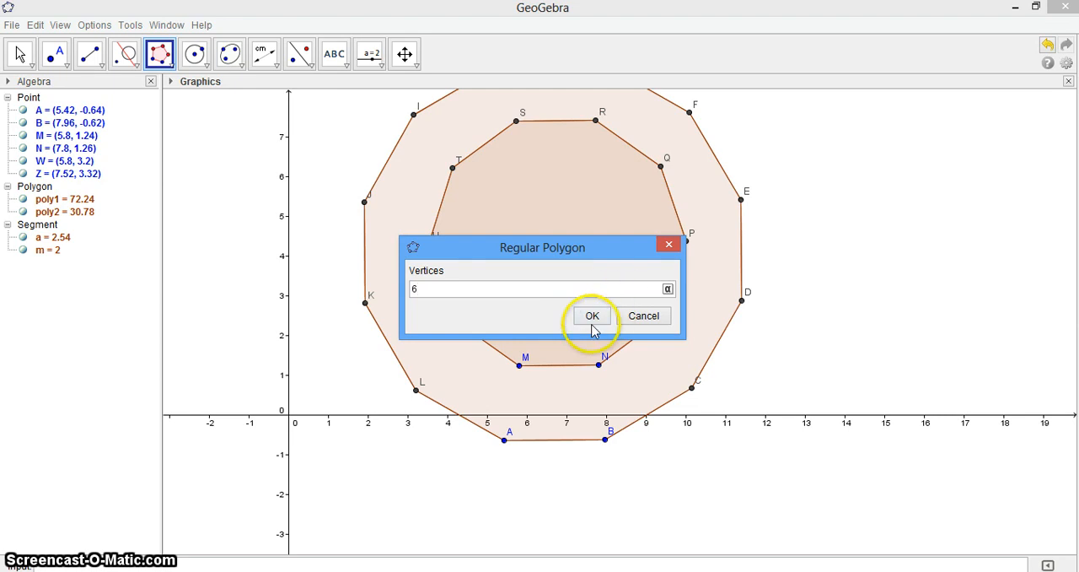
{"action": "left_click", "coordinate": [593, 317]}
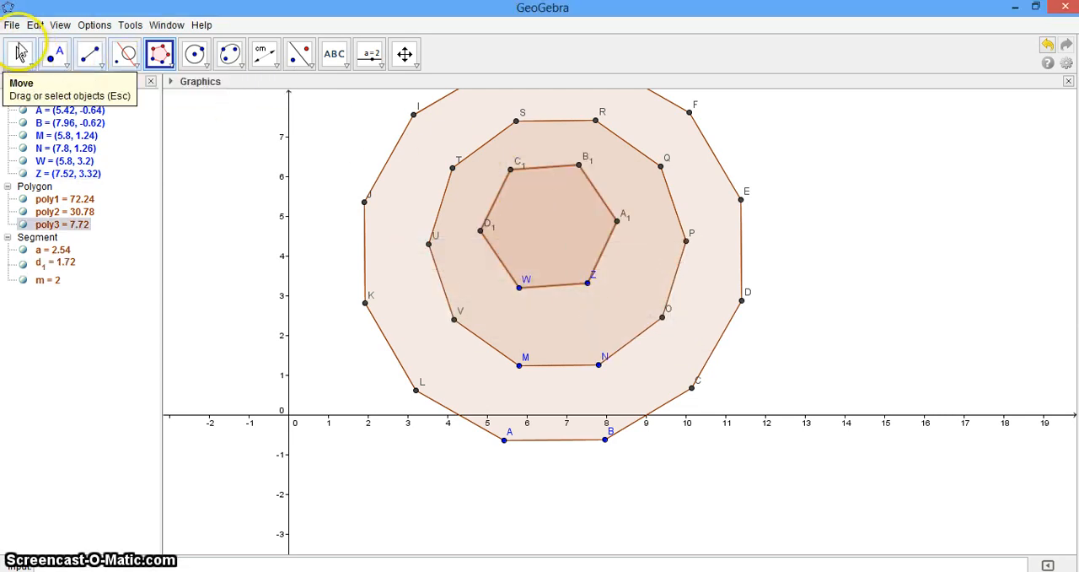
Step: Move the 12-sided polygon slightly upward so its vertex A lies at about (5.34, -0.42)
{"action": "left_click", "coordinate": [20, 52]}
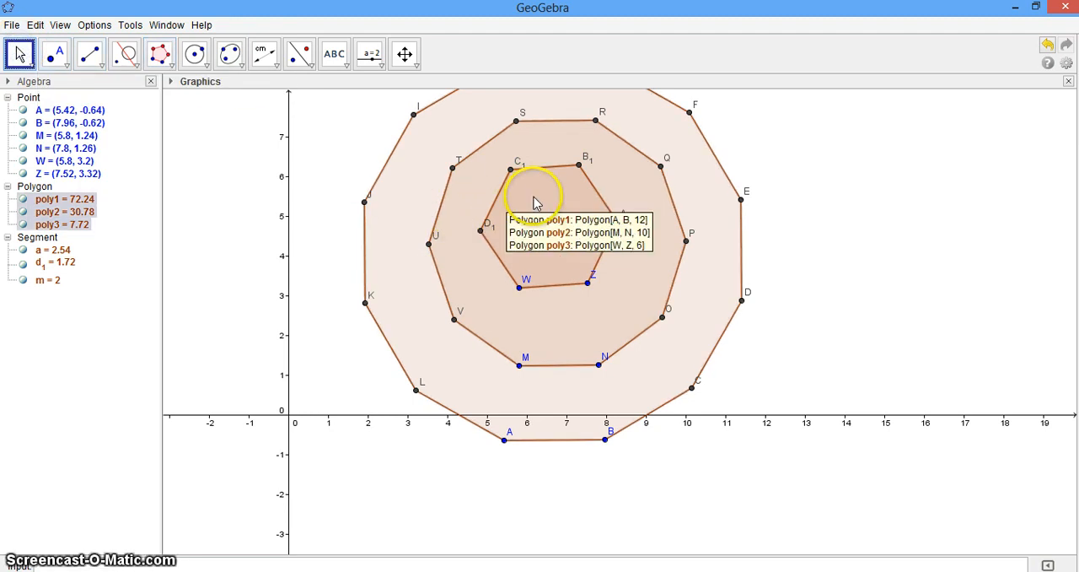
{"action": "mouse_move", "coordinate": [533, 202]}
{"action": "left_mouse_down"}
{"action": "mouse_move", "coordinate": [534, 214]}
{"action": "mouse_move", "coordinate": [535, 180]}
{"action": "mouse_move", "coordinate": [532, 193]}
{"action": "left_mouse_up"}
{"action": "mouse_move", "coordinate": [548, 142]}
{"action": "left_mouse_down"}
{"action": "mouse_move", "coordinate": [547, 129]}
{"action": "mouse_move", "coordinate": [549, 140]}
{"action": "left_mouse_up"}
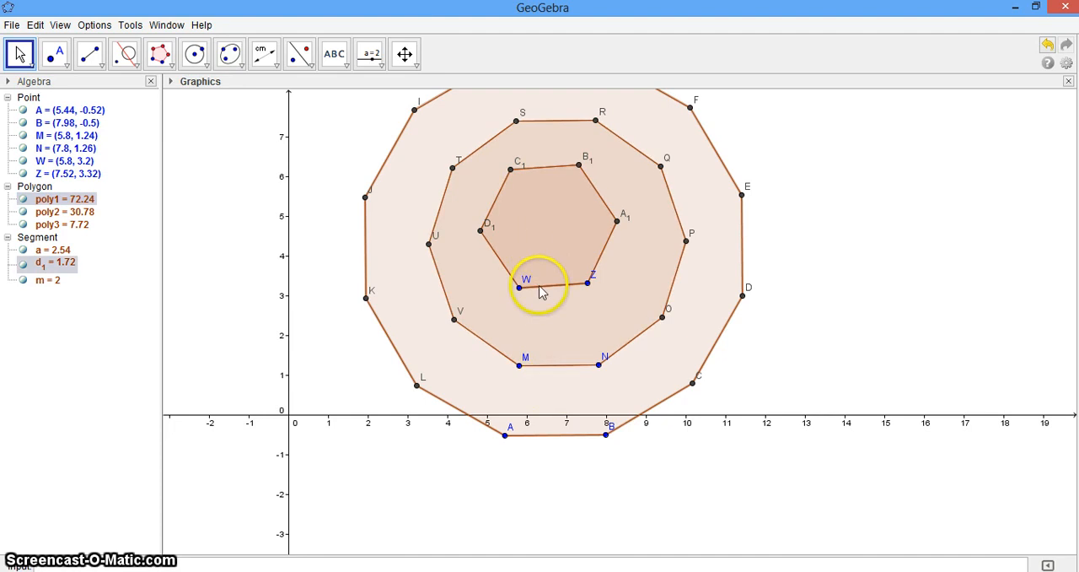
{"action": "mouse_move", "coordinate": [541, 284]}
{"action": "left_mouse_down"}
{"action": "mouse_move", "coordinate": [539, 301]}
{"action": "mouse_move", "coordinate": [535, 277]}
{"action": "left_mouse_up"}
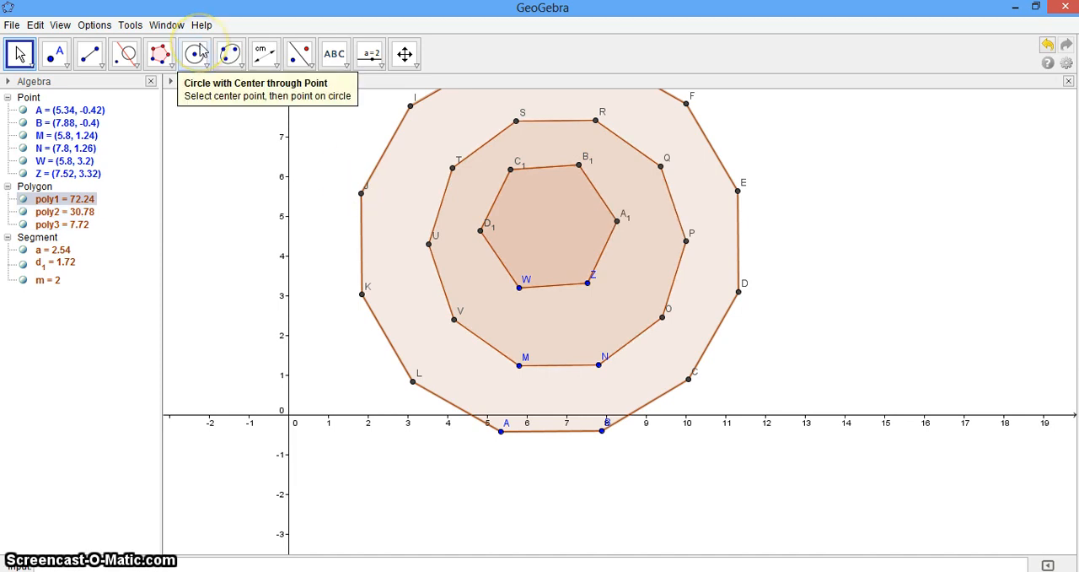
{"action": "left_click", "coordinate": [173, 67]}
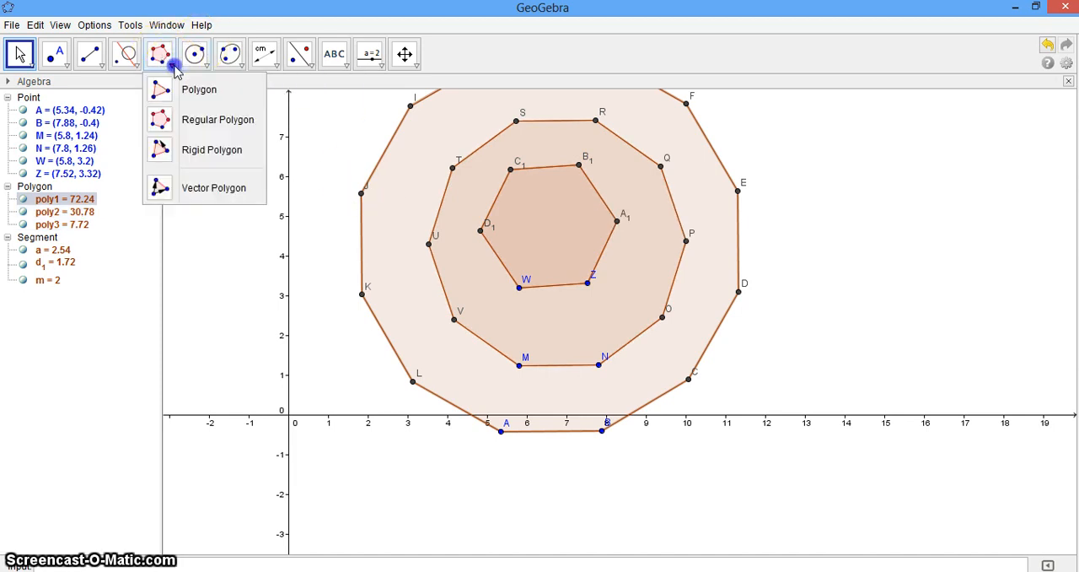
{"action": "left_click", "coordinate": [187, 125]}
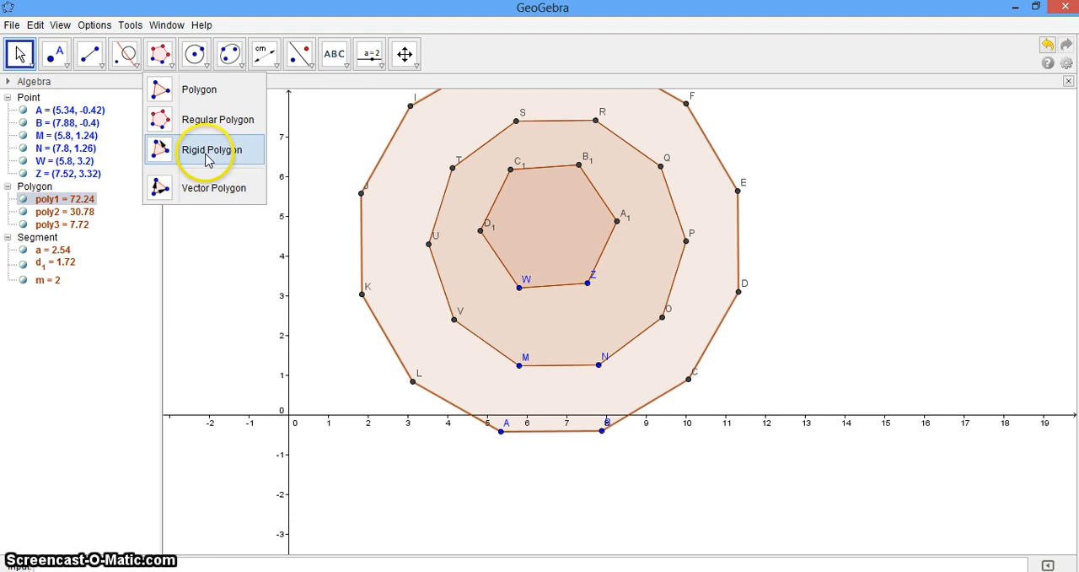
{"action": "left_click", "coordinate": [204, 65]}
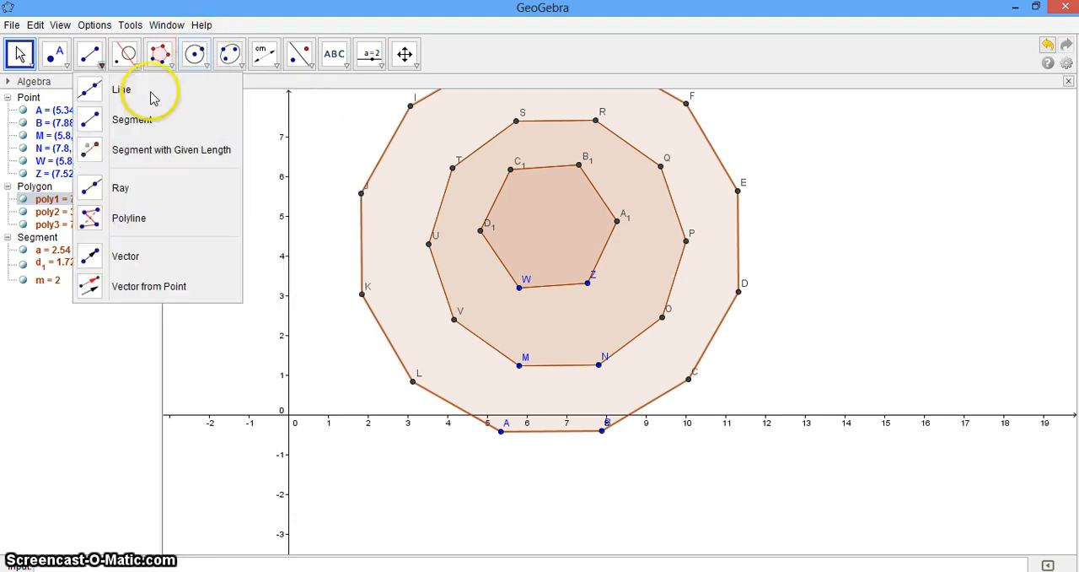
Step: Start a new blank construction, discarding the three nested regular polygons without saving
{"action": "left_click", "coordinate": [13, 26]}
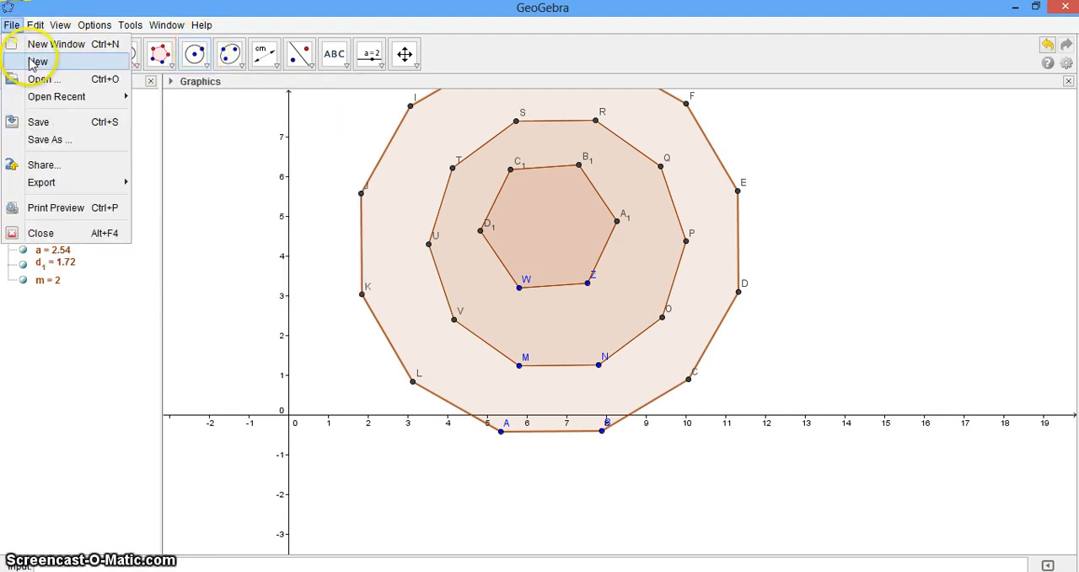
{"action": "left_click", "coordinate": [38, 62]}
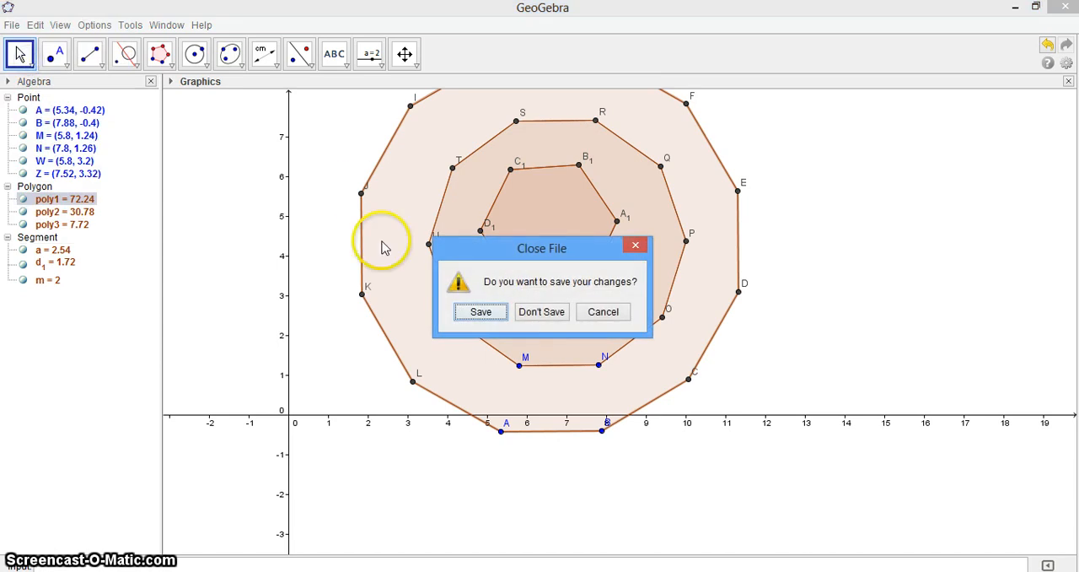
{"action": "left_click", "coordinate": [542, 312]}
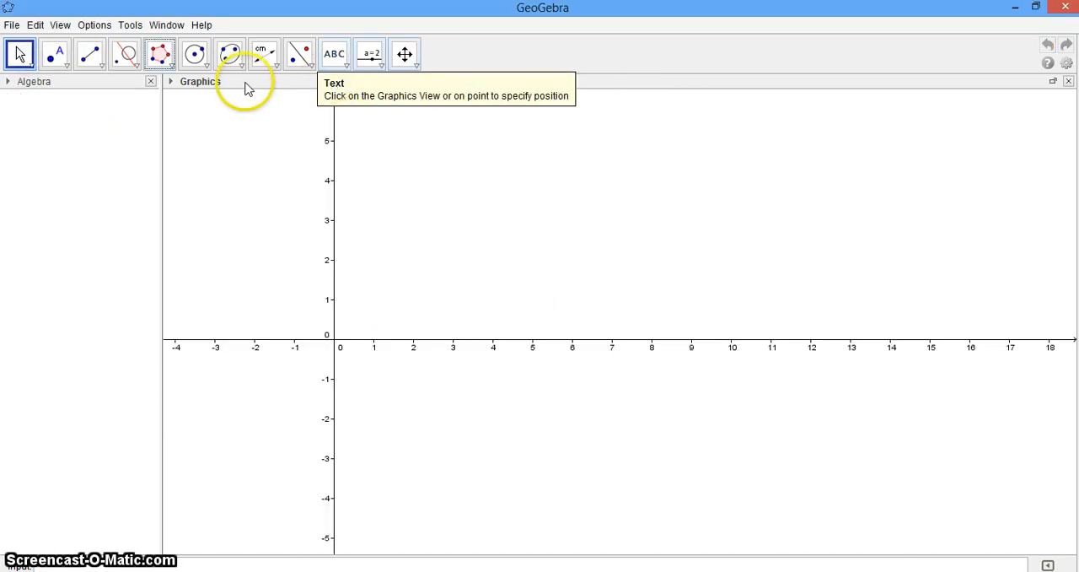
Step: Construct a circle centred at about (3.28, 5.74) passing through a point at about (2.4, 4.82)
{"action": "left_click", "coordinate": [405, 54]}
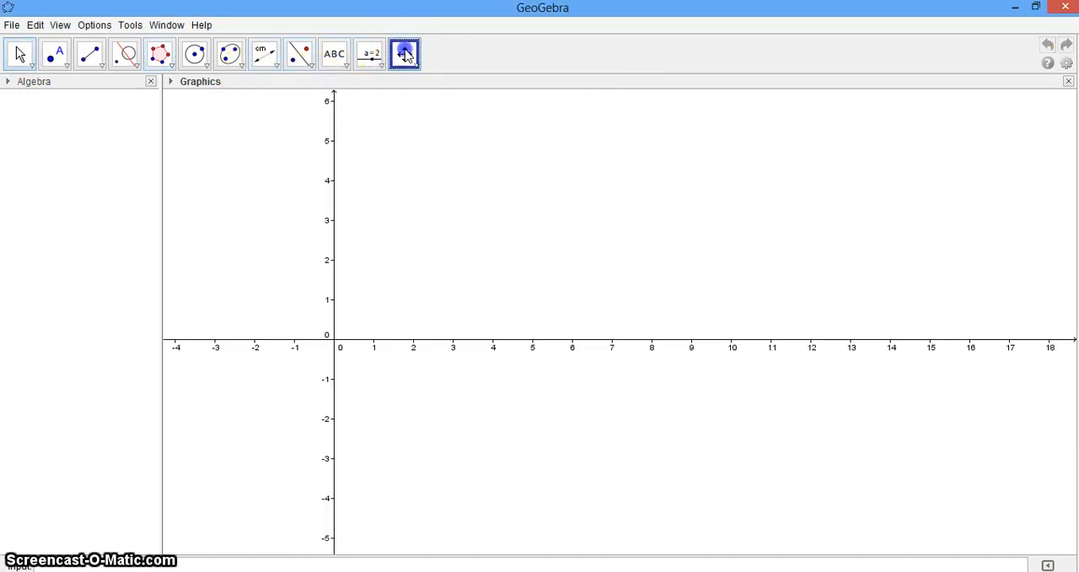
{"action": "left_click_drag", "start_coordinate": [405, 152], "coordinate": [340, 265]}
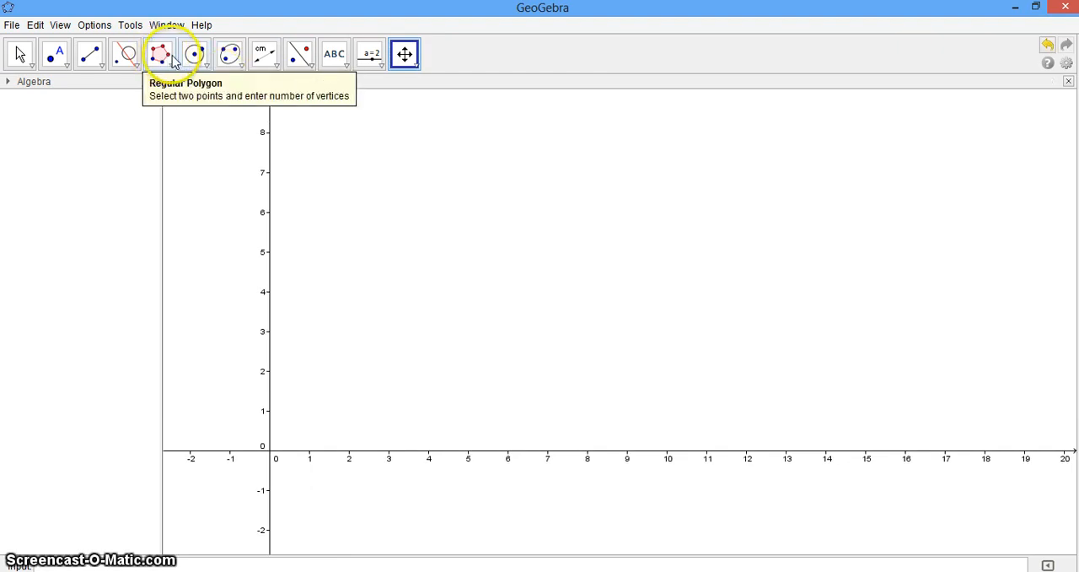
{"action": "left_click", "coordinate": [202, 66]}
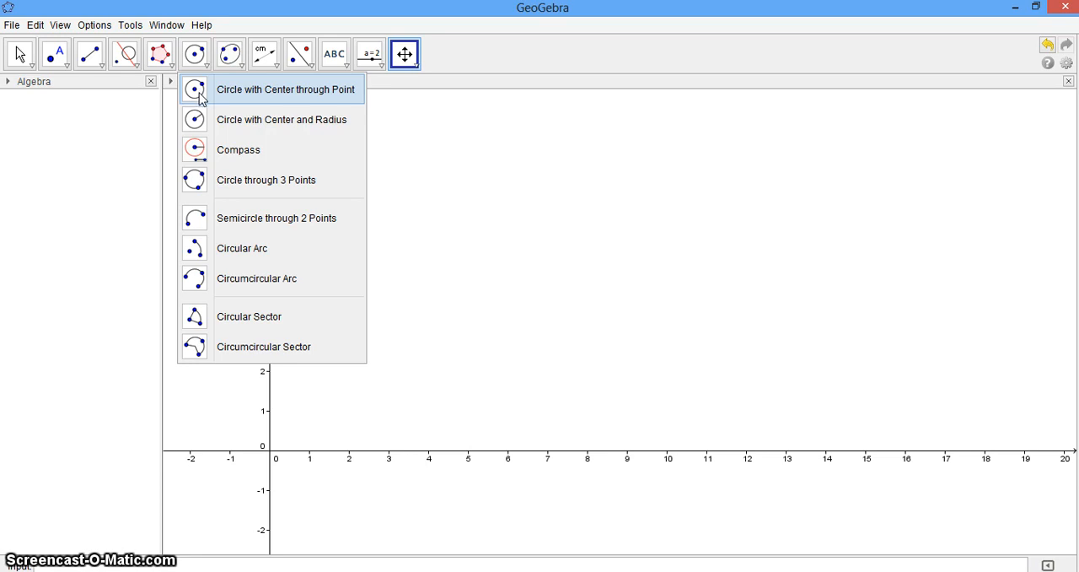
{"action": "left_click", "coordinate": [200, 94]}
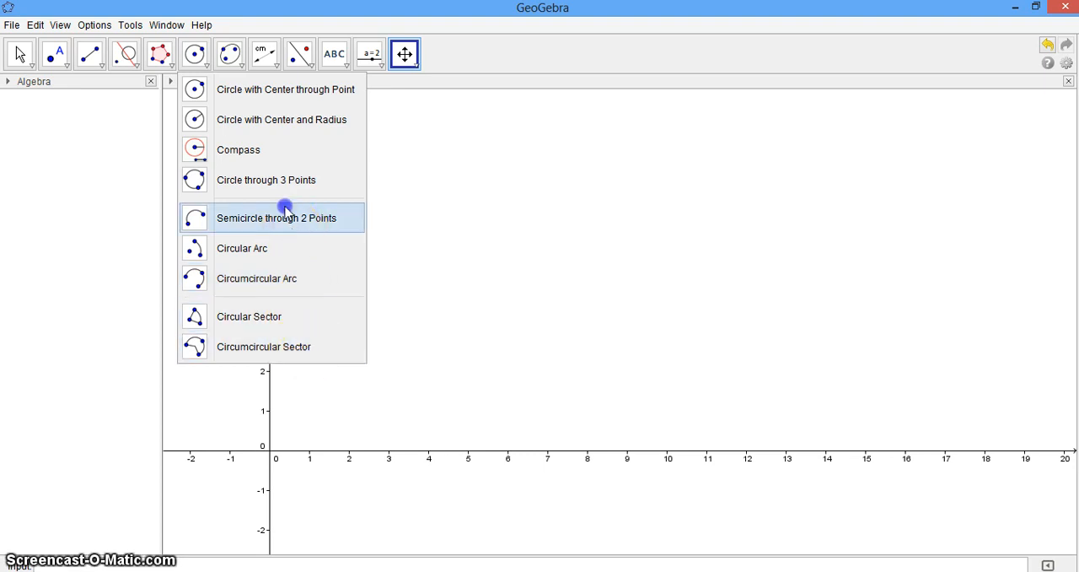
{"action": "left_click", "coordinate": [241, 89]}
{"action": "left_click", "coordinate": [399, 222]}
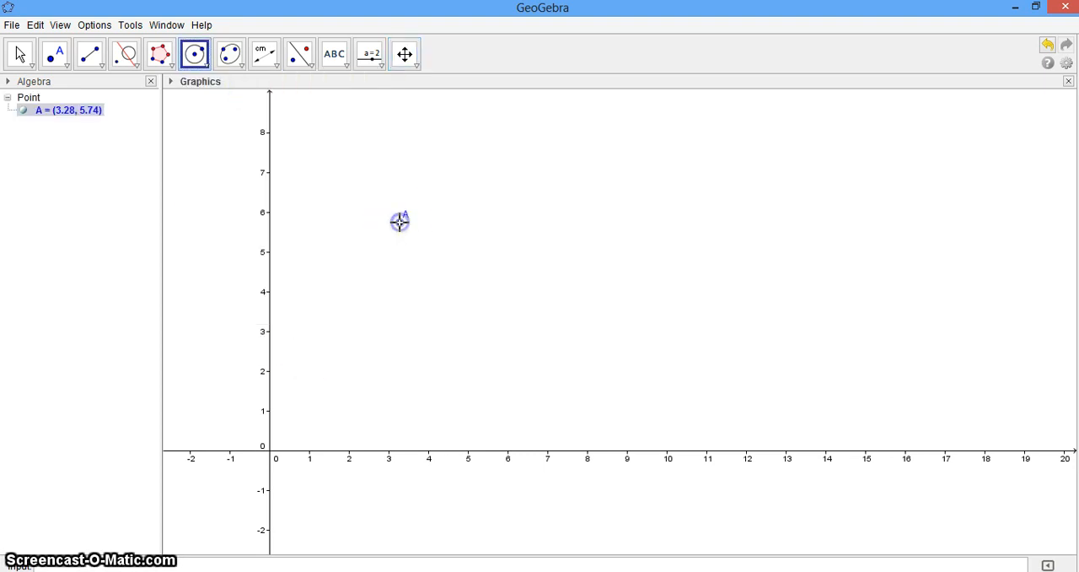
{"action": "left_click", "coordinate": [364, 258]}
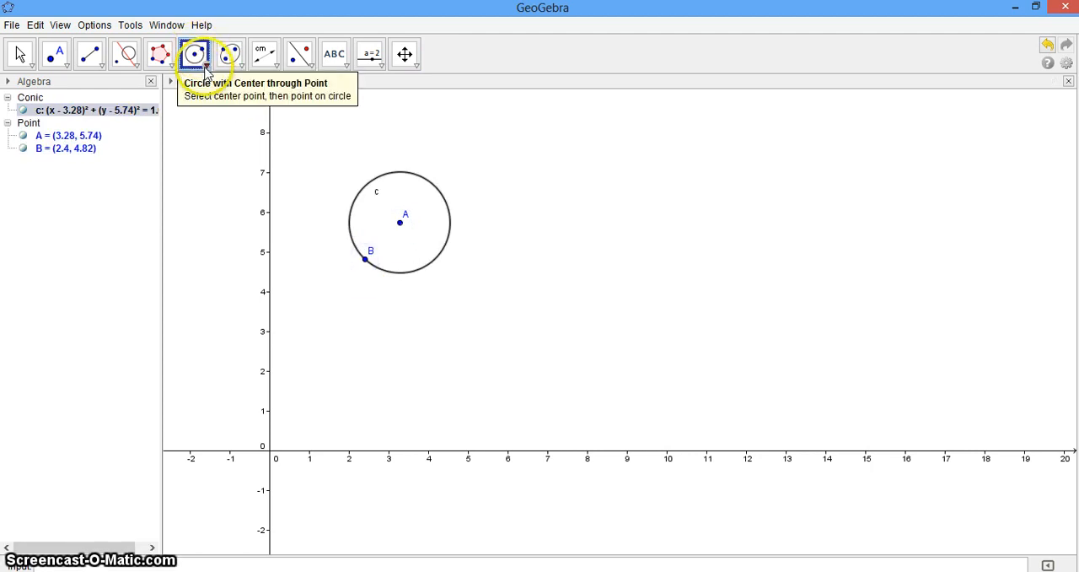
Step: Construct a circle with radius 4 centred at about (7.76, 5.18), beside the first circle
{"action": "left_click_drag", "start_coordinate": [204, 70], "coordinate": [211, 132]}
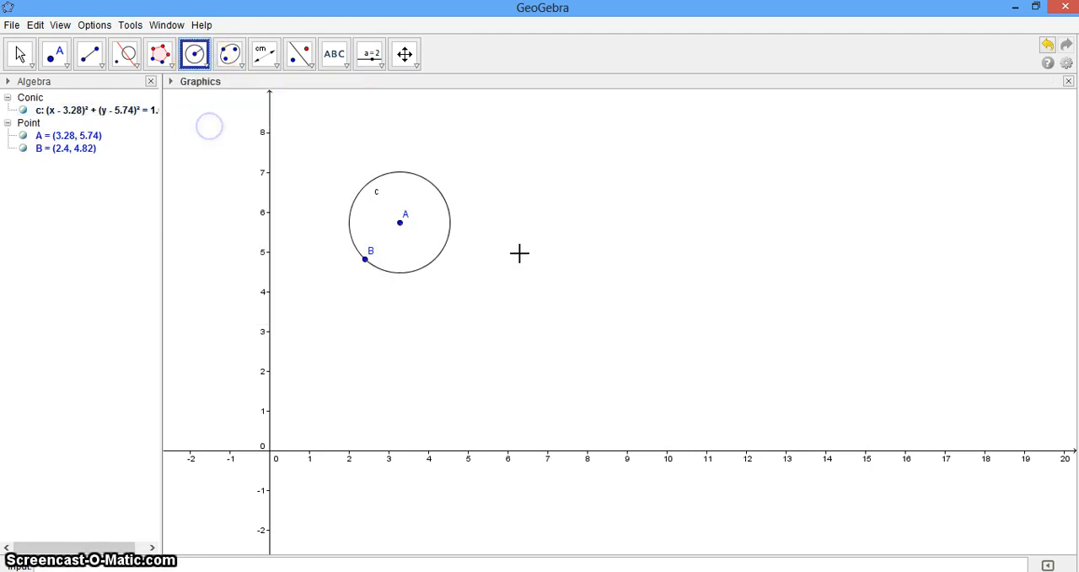
{"action": "left_click", "coordinate": [577, 245]}
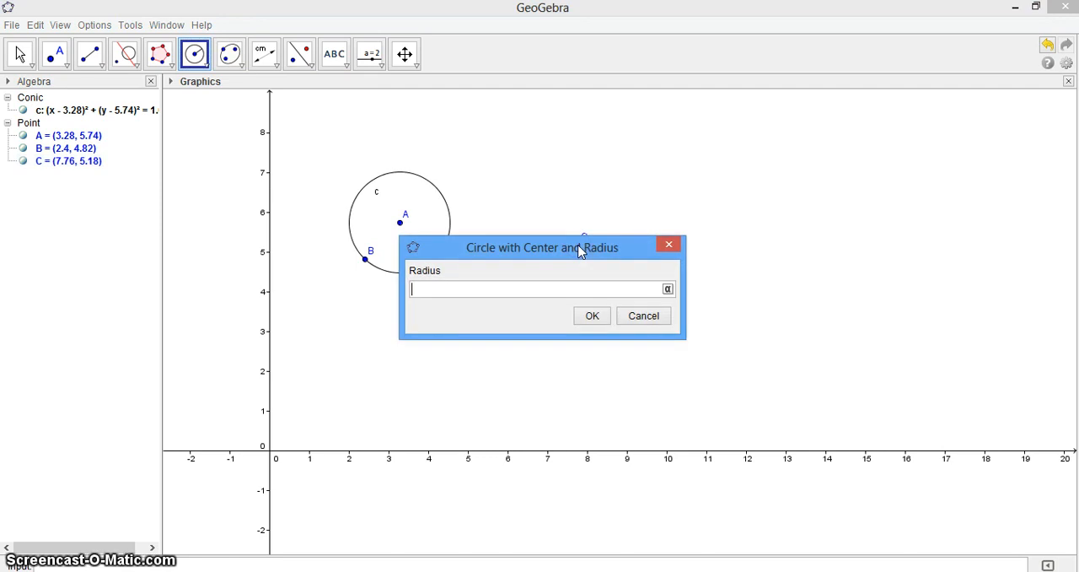
{"action": "type", "text": "4"}
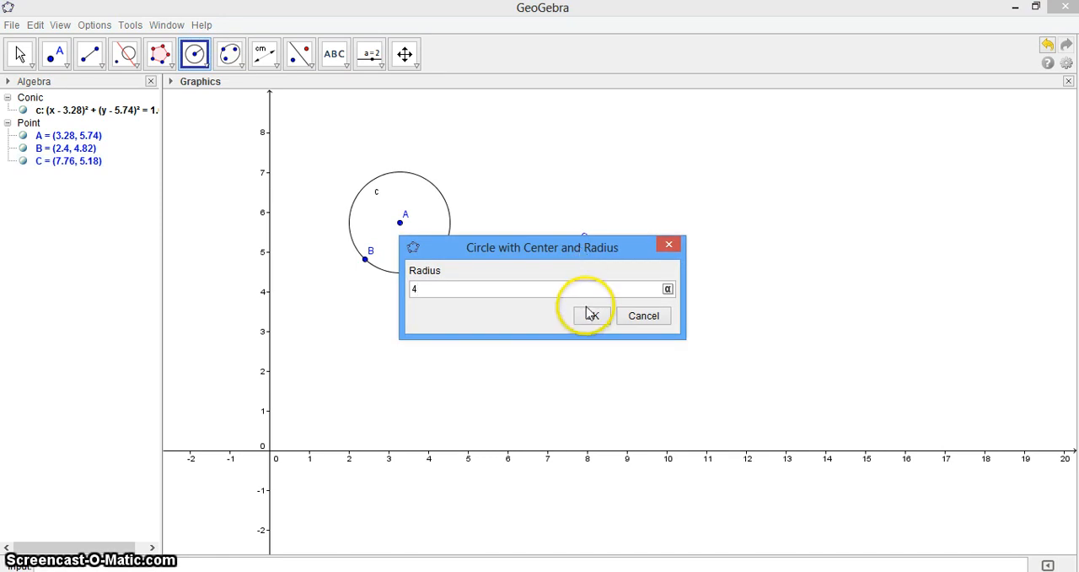
{"action": "left_click", "coordinate": [589, 314]}
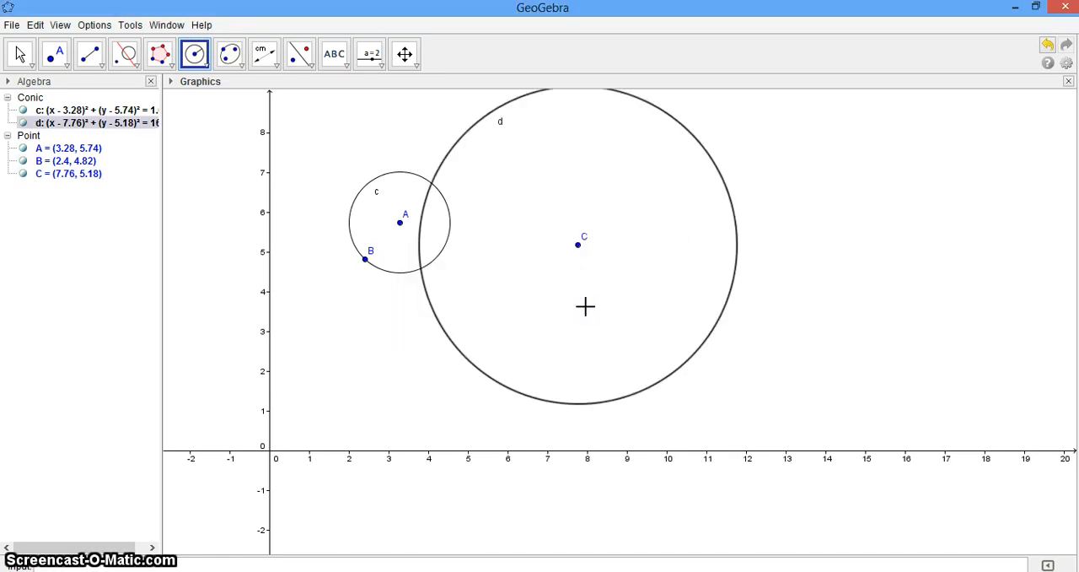
Step: Choose the Compass tool and replace the two circles with a new blank construction, without saving
{"action": "left_click", "coordinate": [208, 67]}
{"action": "left_click", "coordinate": [216, 149]}
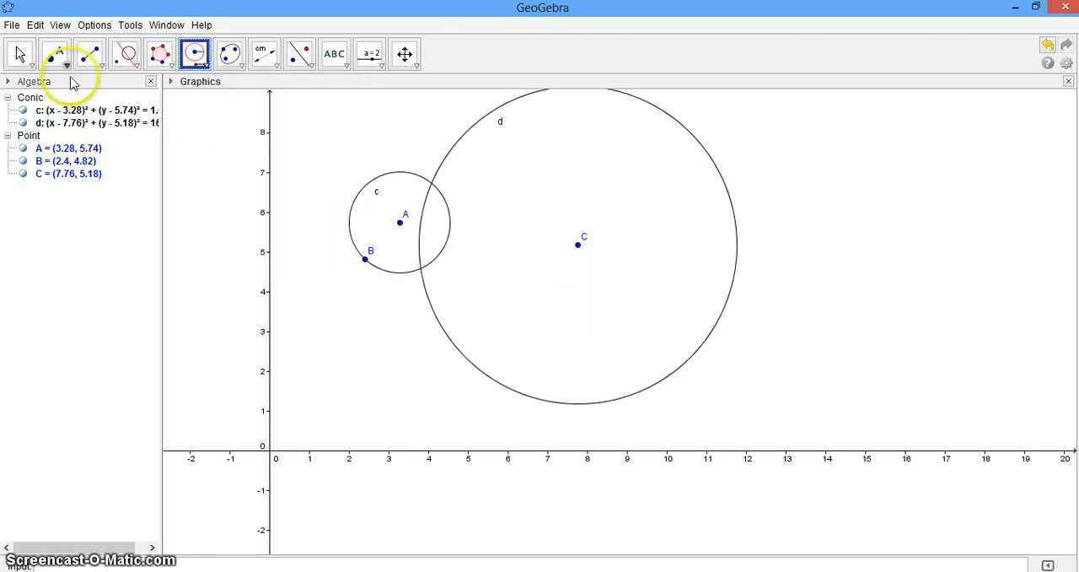
{"action": "left_click", "coordinate": [12, 24]}
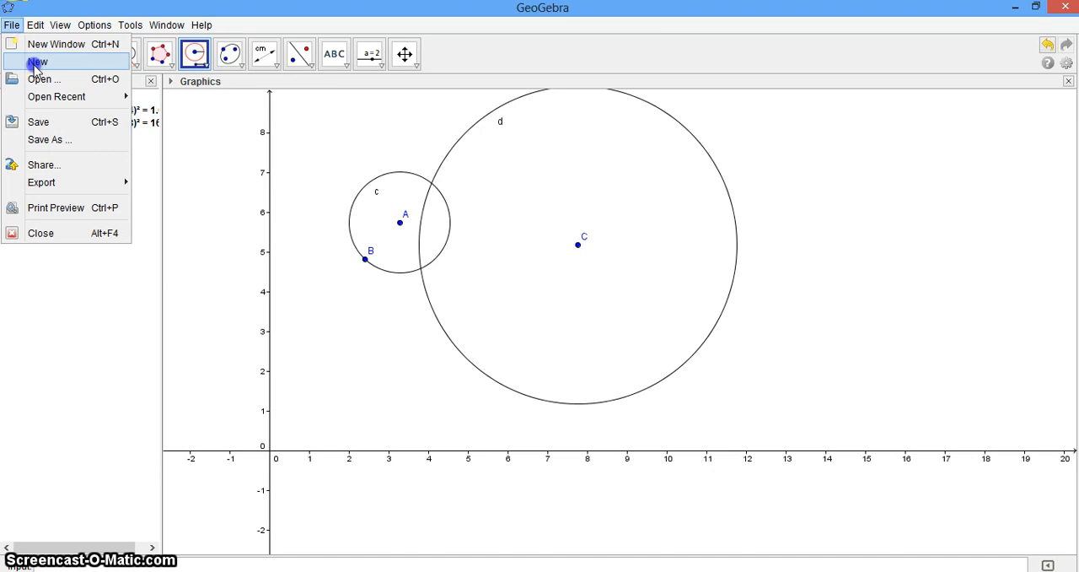
{"action": "left_click", "coordinate": [35, 64]}
{"action": "left_click", "coordinate": [535, 308]}
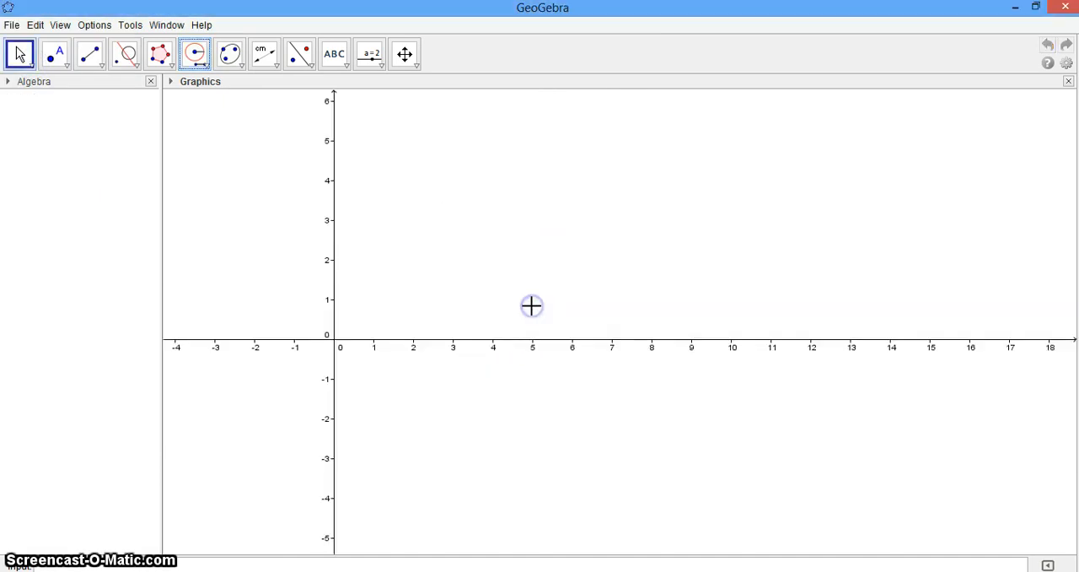
{"action": "left_click", "coordinate": [476, 233]}
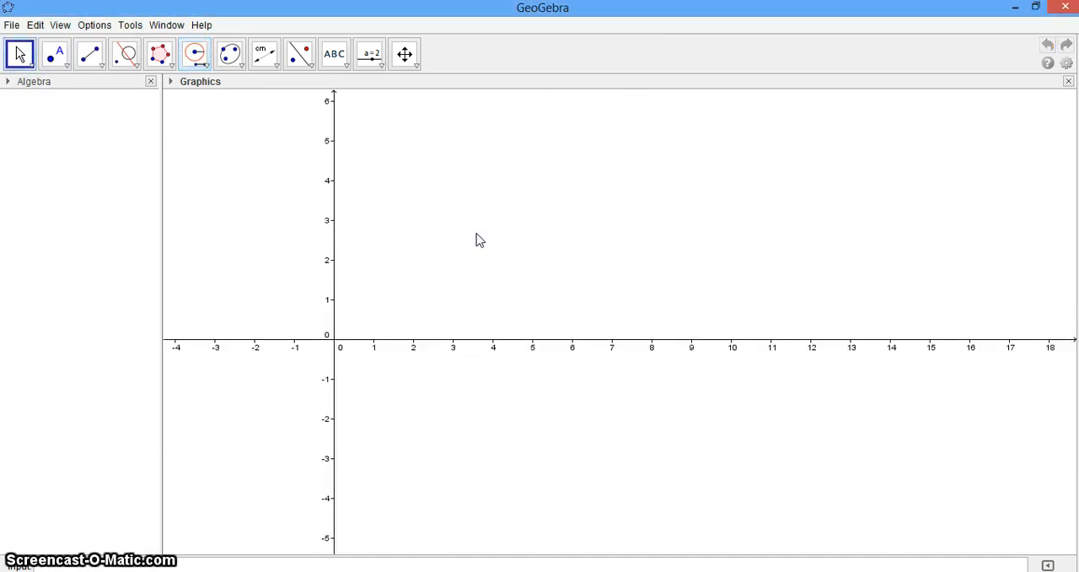
Step: Construct a Compass circle centred at about (4.36, 1.22), taking its radius from points at about (3, 1.66) and (6.72, 1.94)
{"action": "left_click", "coordinate": [199, 61]}
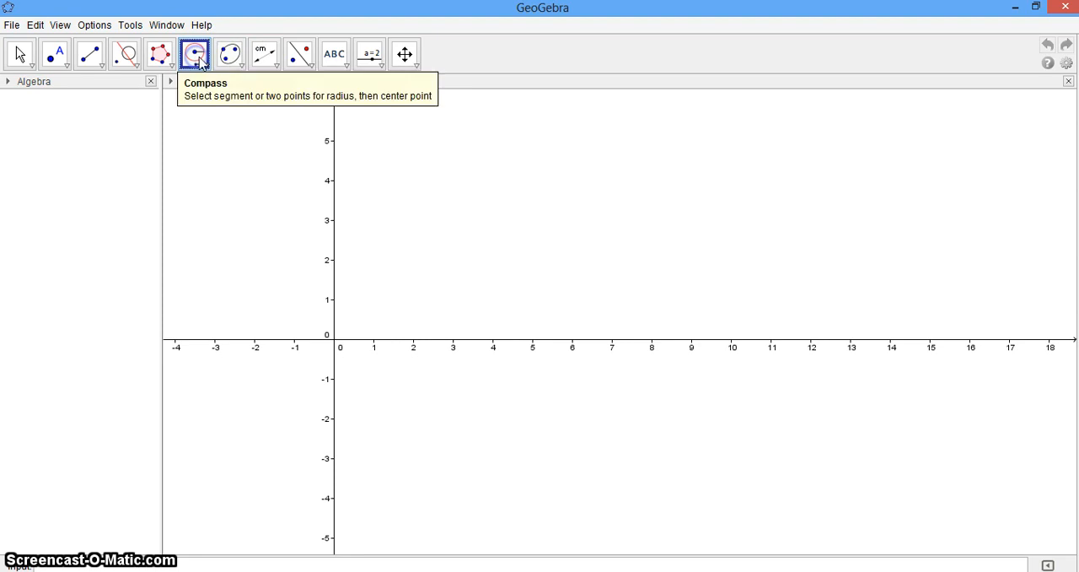
{"action": "left_click", "coordinate": [452, 273]}
{"action": "left_click", "coordinate": [601, 263]}
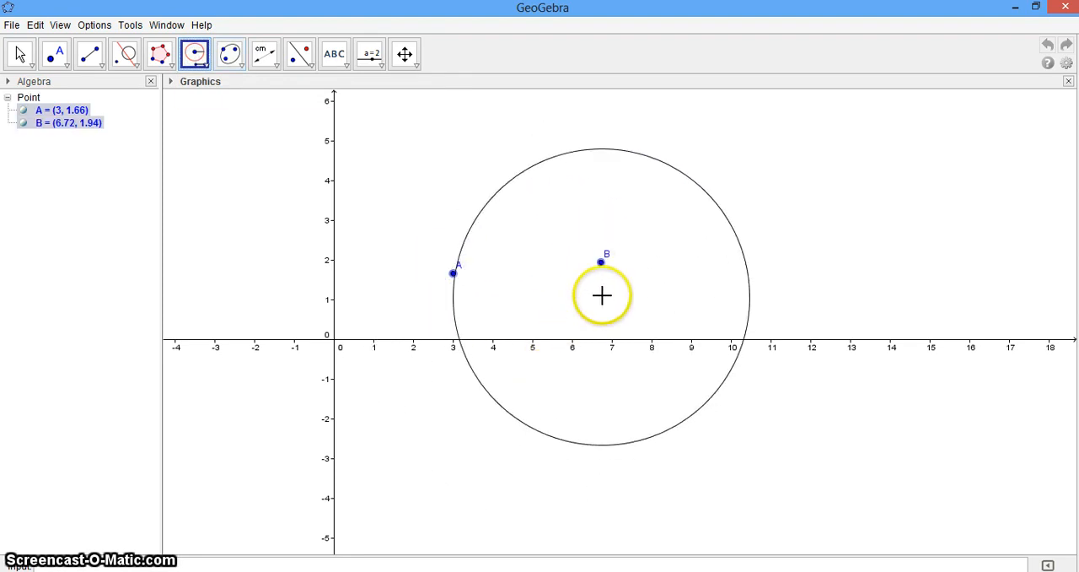
{"action": "left_click", "coordinate": [507, 291]}
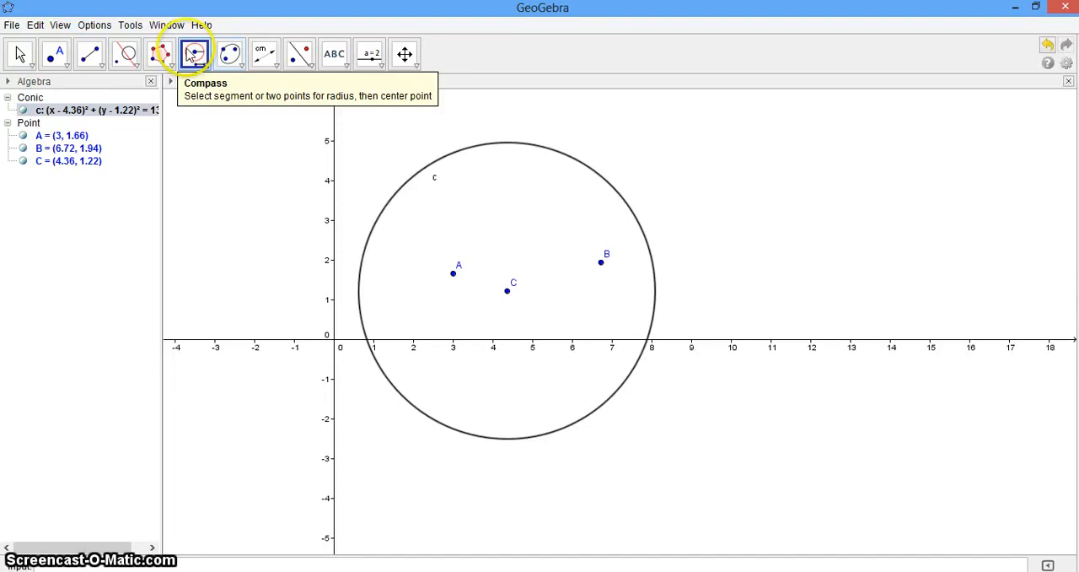
Step: Start a new blank construction, discarding the Compass circle and its three points
{"action": "left_click", "coordinate": [12, 25]}
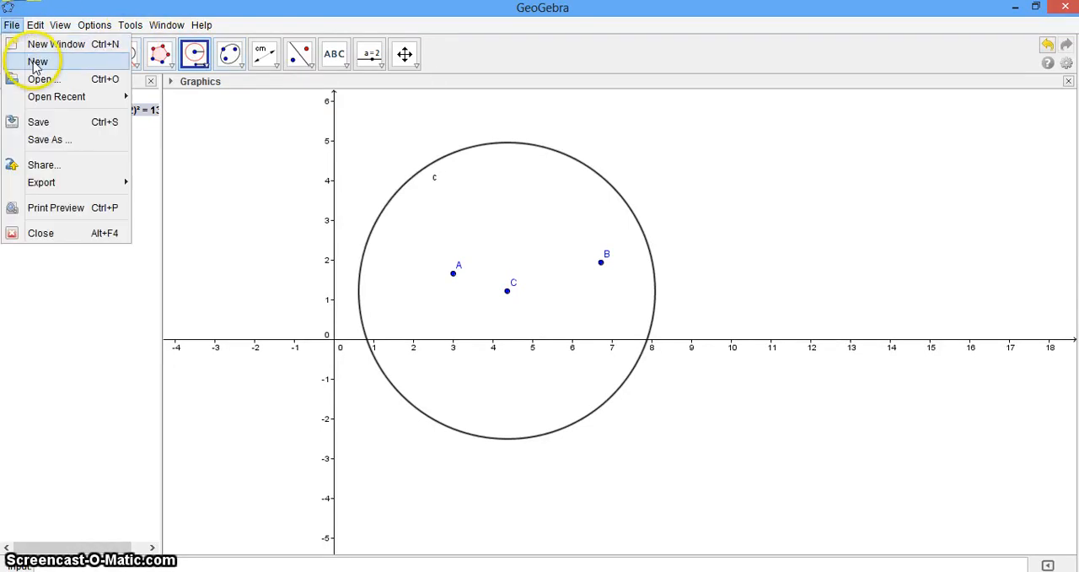
{"action": "left_click", "coordinate": [36, 62]}
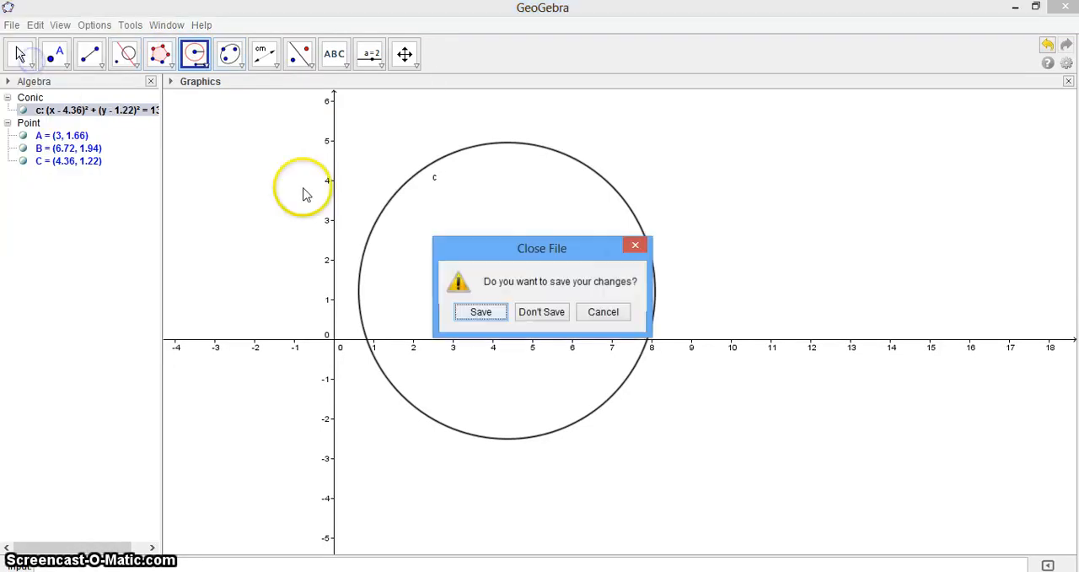
{"action": "left_click", "coordinate": [541, 312]}
{"action": "left_click", "coordinate": [577, 279]}
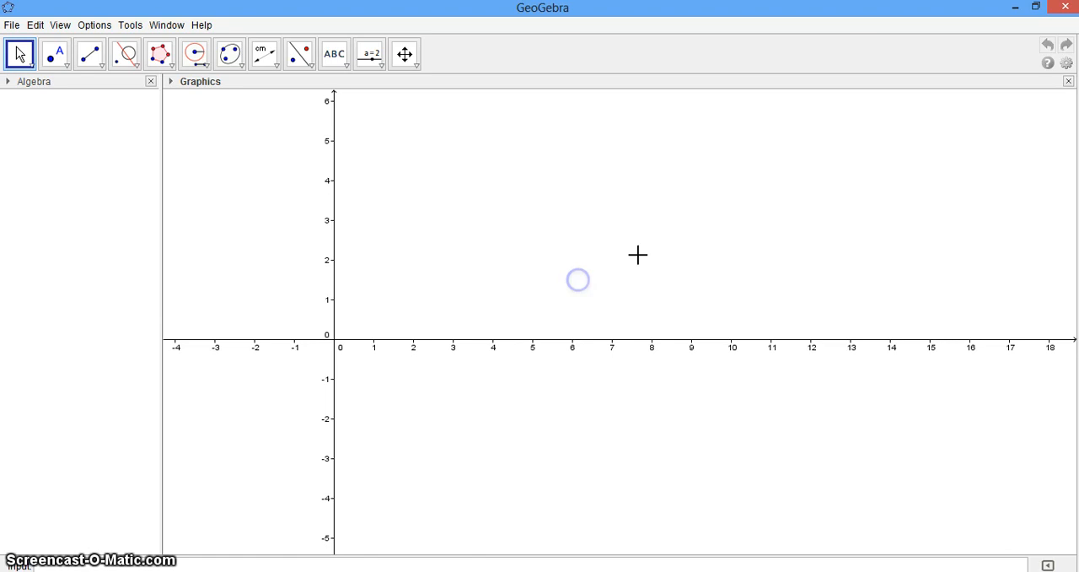
Step: Construct a Compass circle centred at about (8.86, 2.26), taking its radius from that point and one at about (5.14, 1.82)
{"action": "left_click", "coordinate": [194, 53]}
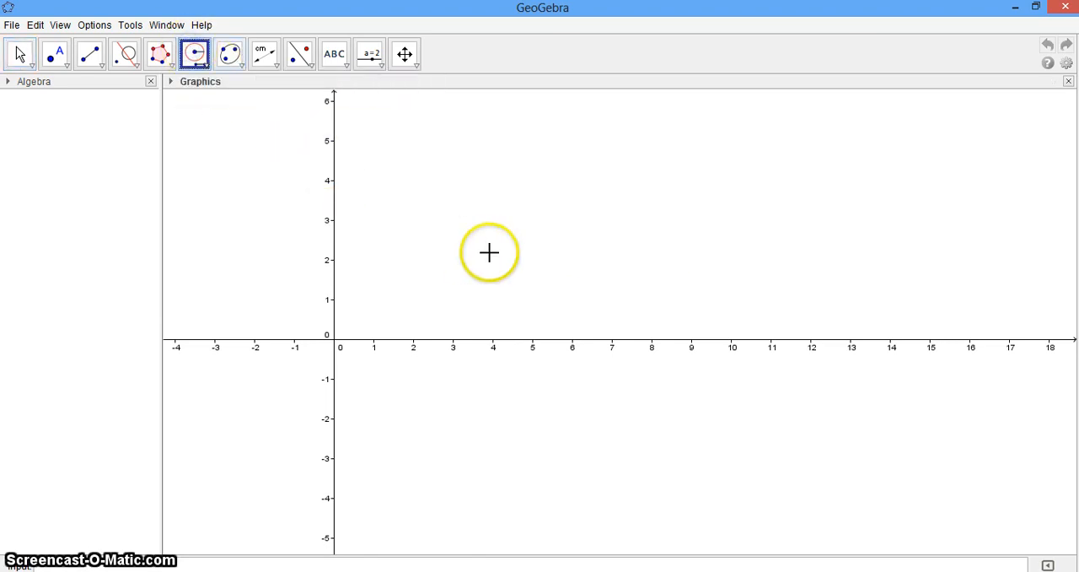
{"action": "left_click", "coordinate": [538, 268]}
{"action": "left_click", "coordinate": [686, 249]}
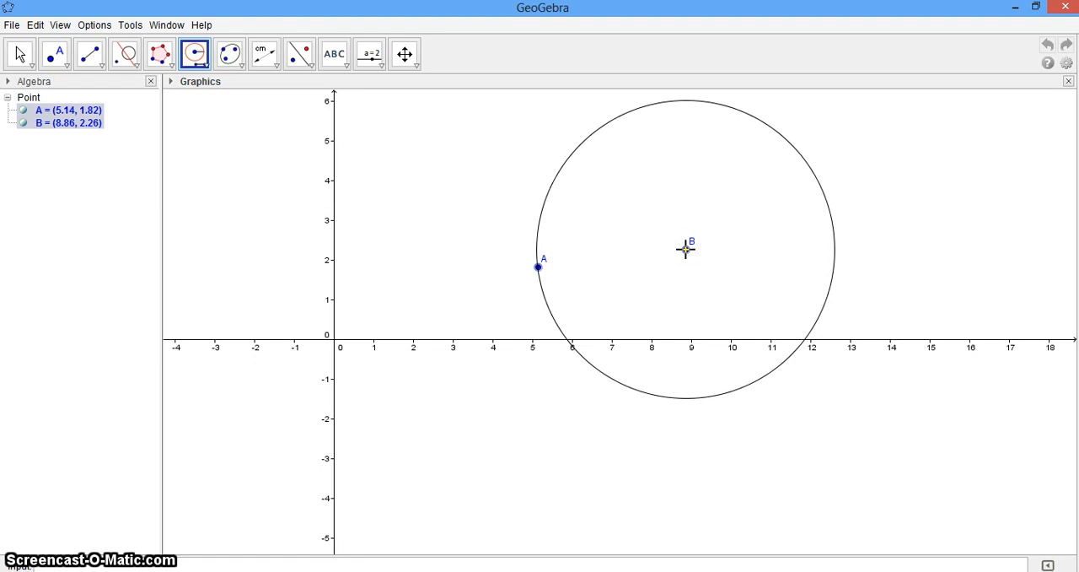
{"action": "left_click", "coordinate": [687, 249]}
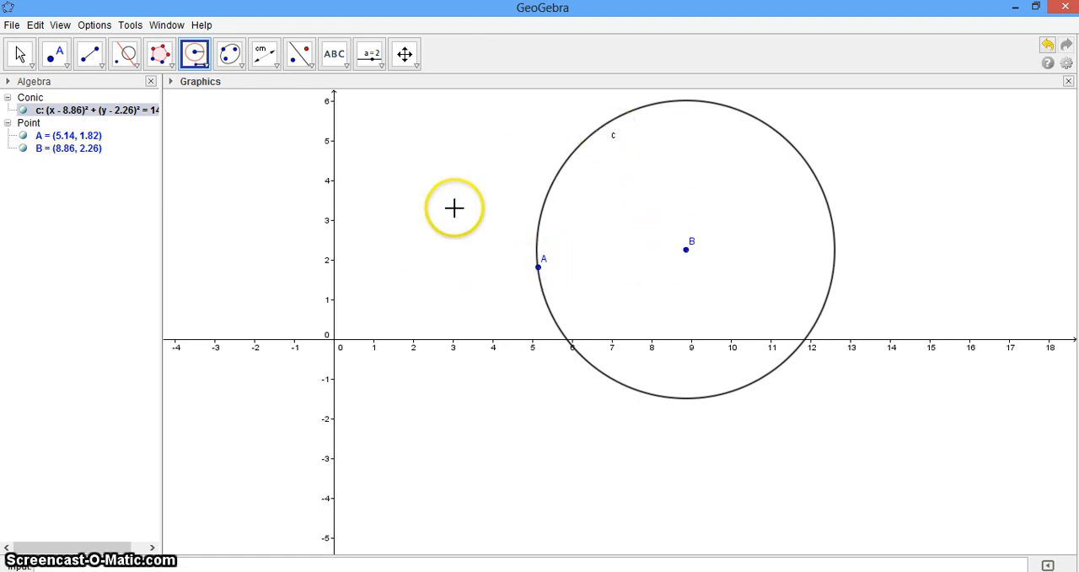
Step: Construct a second Compass circle centred at about (2.66, 3.46), taking its radius from points at about (1.86, 3.2) and (3.98, 3.38)
{"action": "left_click", "coordinate": [408, 212]}
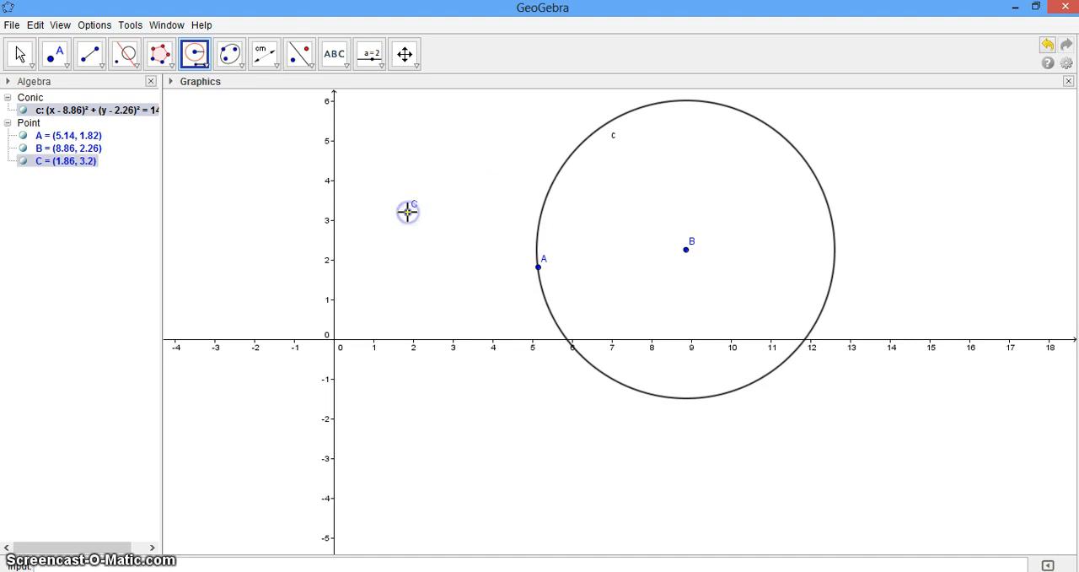
{"action": "left_click", "coordinate": [491, 204]}
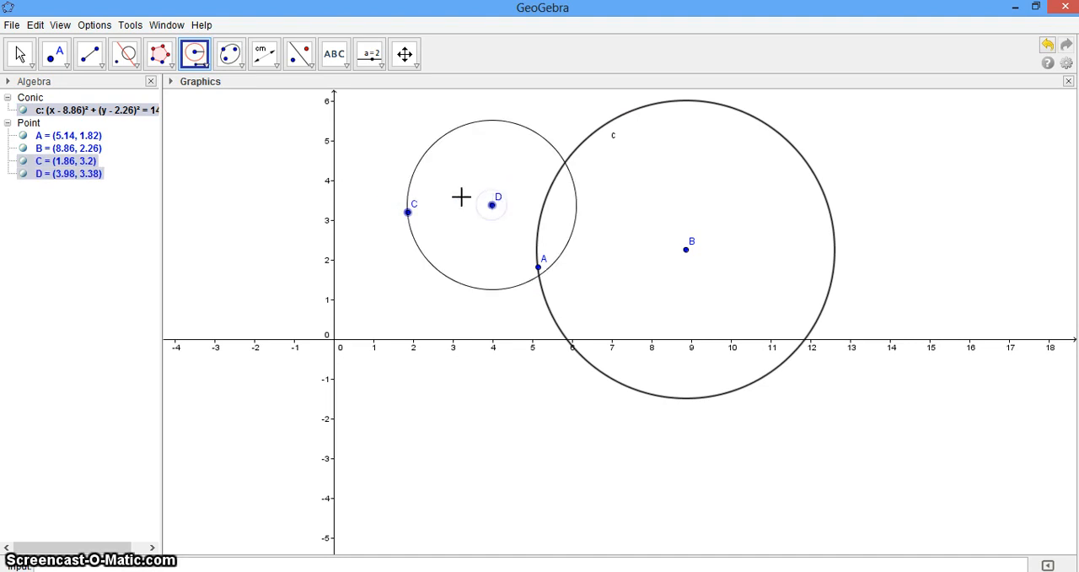
{"action": "left_click_drag", "start_coordinate": [462, 197], "coordinate": [355, 212]}
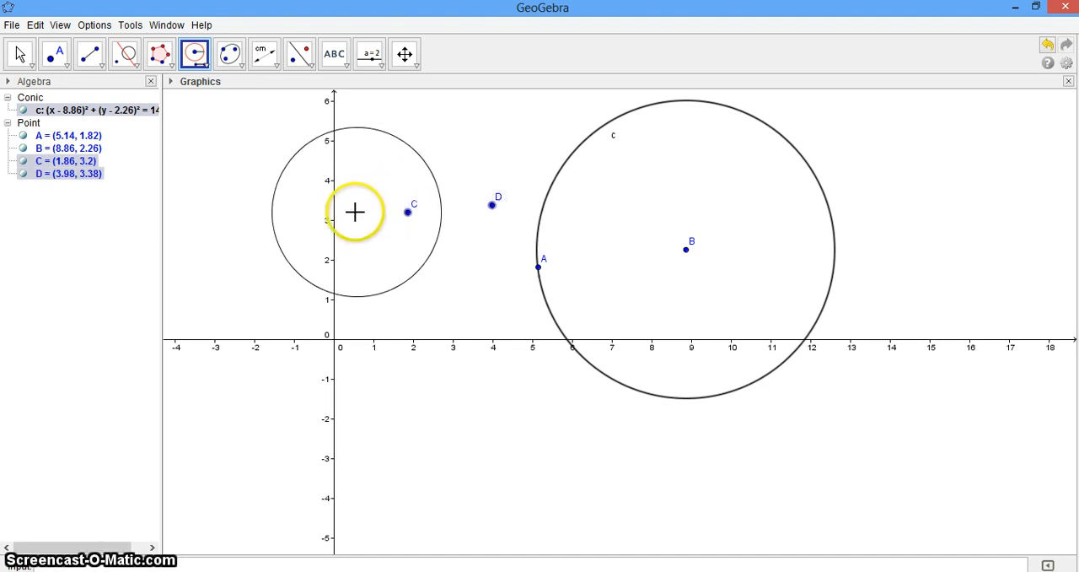
{"action": "left_click", "coordinate": [439, 201]}
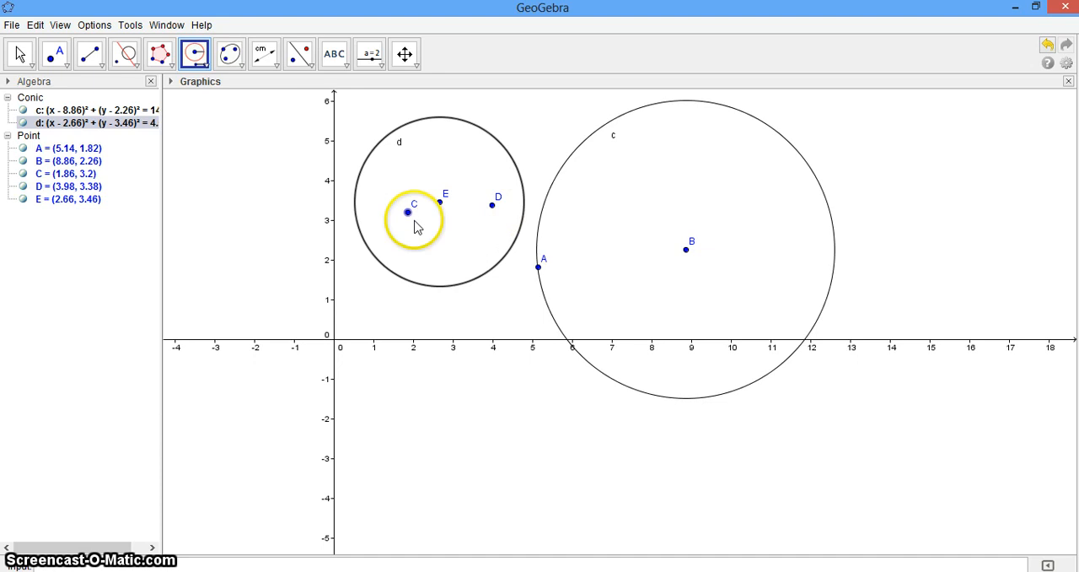
Step: Draw a segment between points C and D inside the smaller circle and measure the distance between them
{"action": "left_click", "coordinate": [90, 53]}
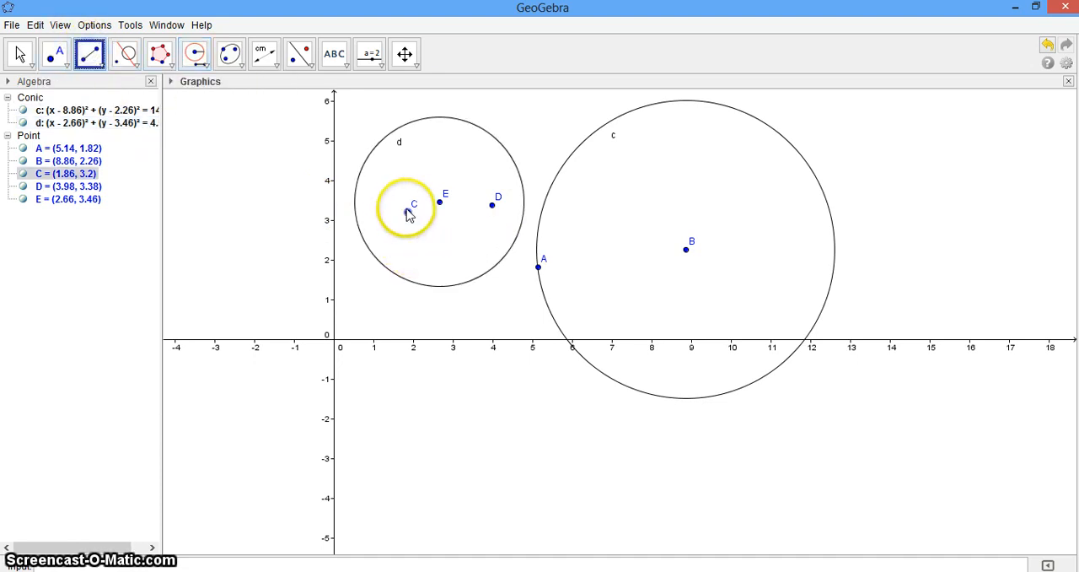
{"action": "left_click", "coordinate": [408, 212]}
{"action": "left_click", "coordinate": [493, 211]}
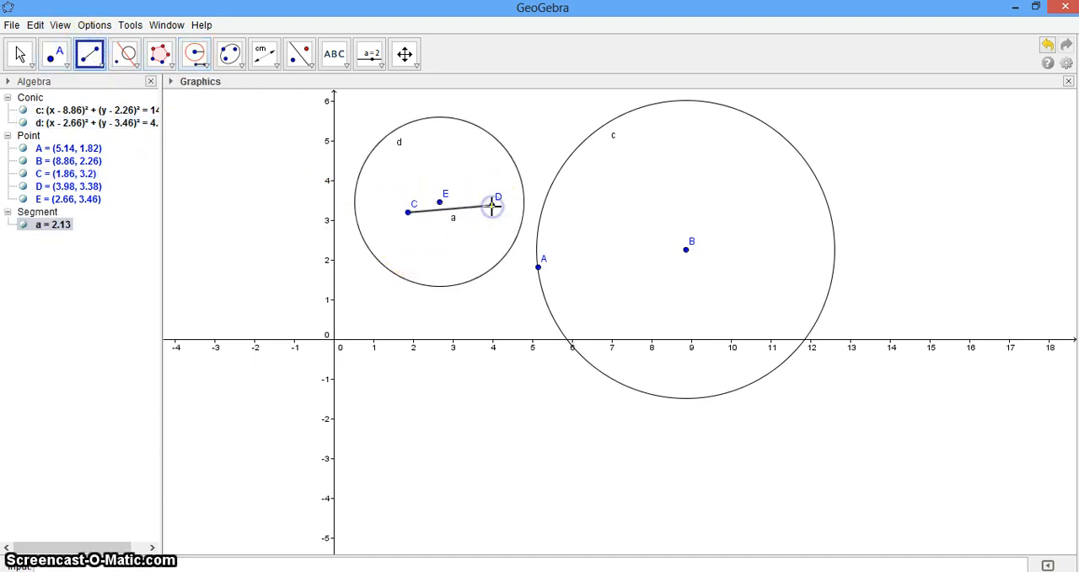
{"action": "left_click", "coordinate": [266, 53]}
{"action": "left_click", "coordinate": [271, 64]}
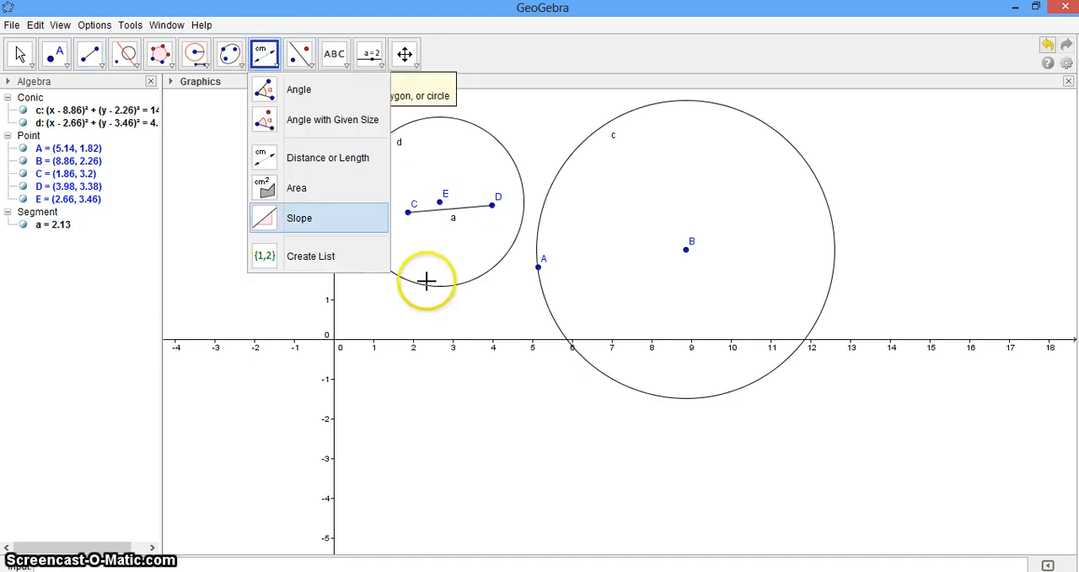
{"action": "left_click", "coordinate": [408, 213]}
{"action": "left_click", "coordinate": [488, 209]}
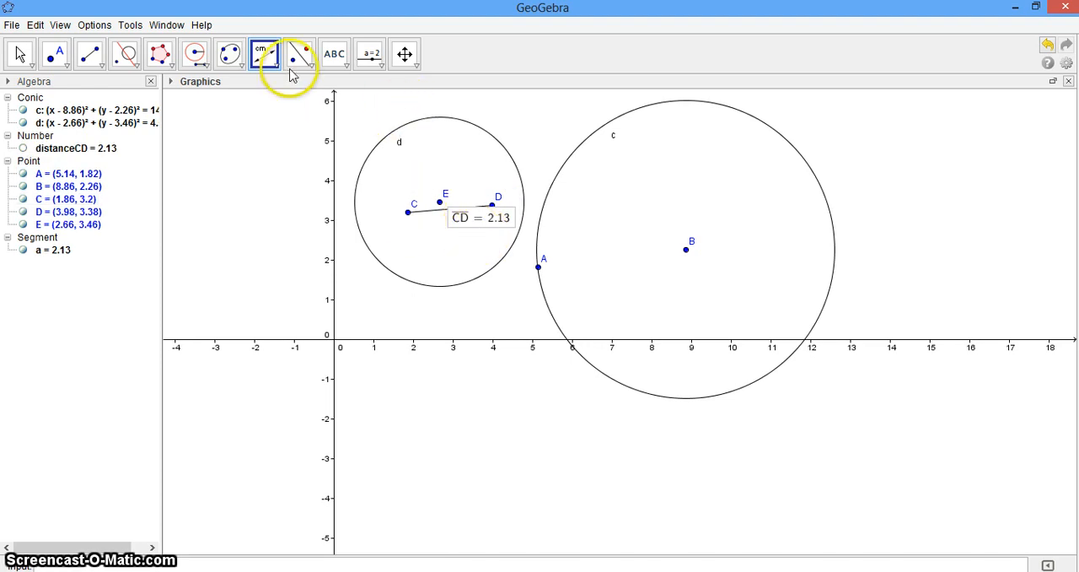
Step: Place a point on the upper edge of the smaller circle at about (2.46, 5.58)
{"action": "left_click", "coordinate": [55, 53]}
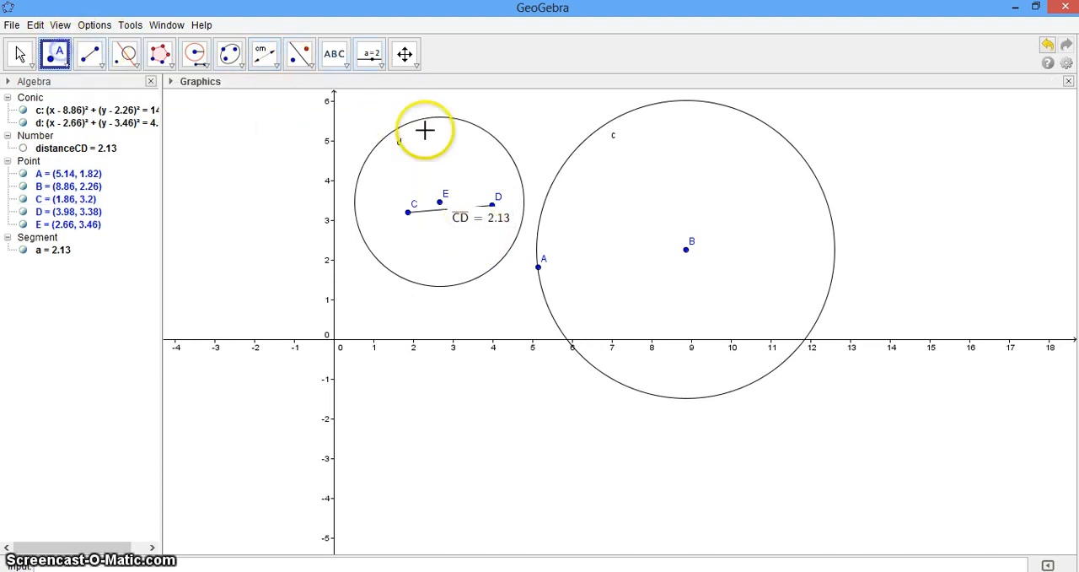
{"action": "left_click", "coordinate": [442, 203]}
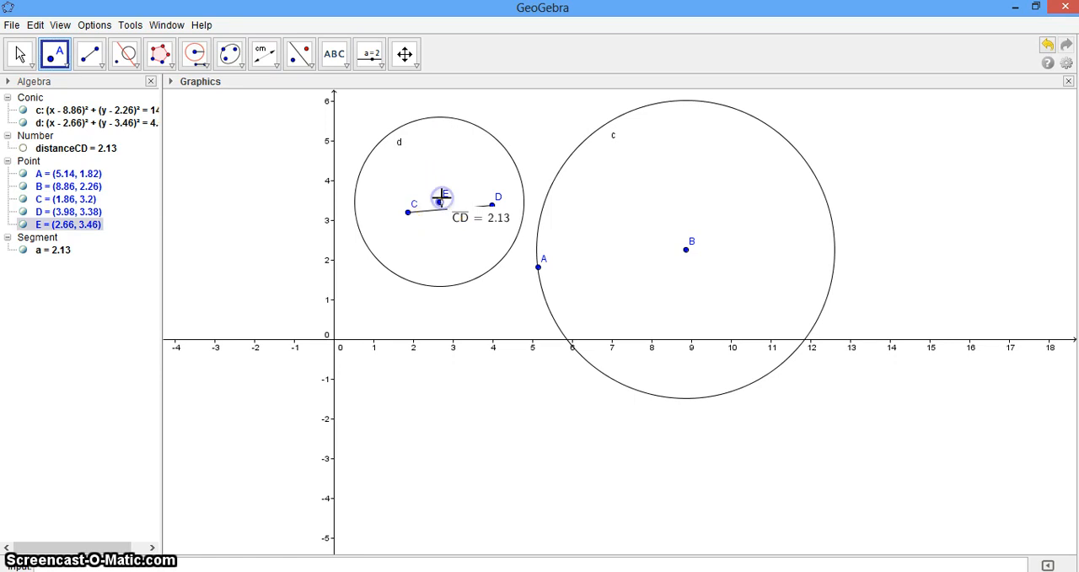
{"action": "left_click", "coordinate": [431, 118]}
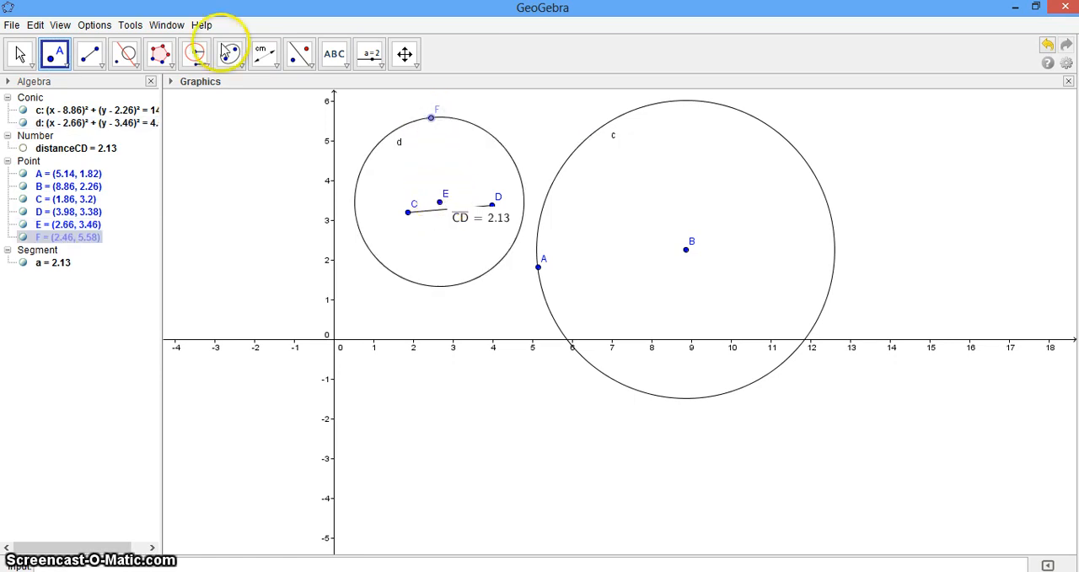
Step: Measure the smaller circle's radius as the distance from its centre E to point F on its edge
{"action": "left_click", "coordinate": [90, 53]}
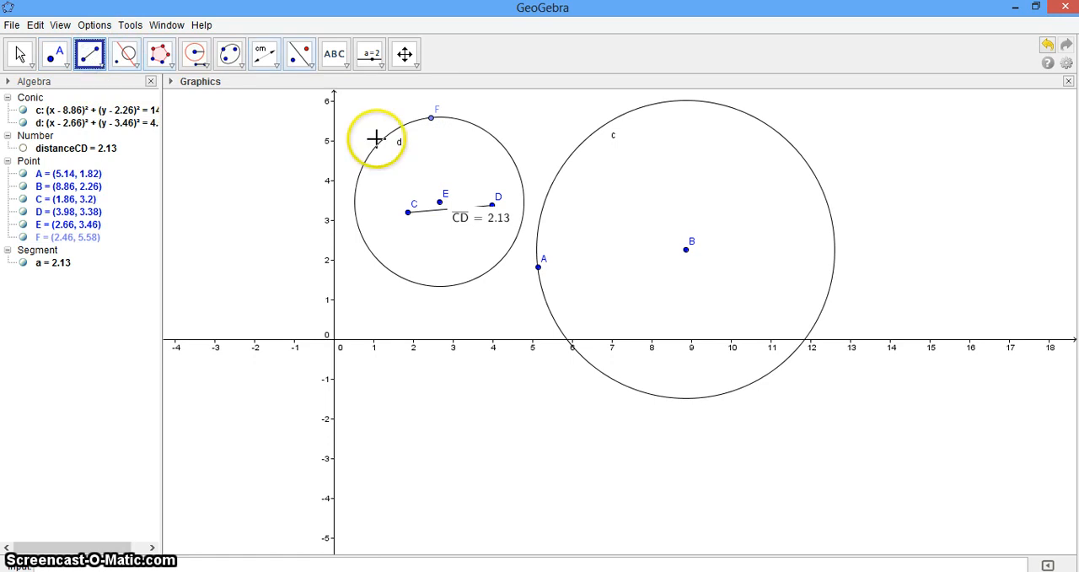
{"action": "left_click", "coordinate": [264, 53]}
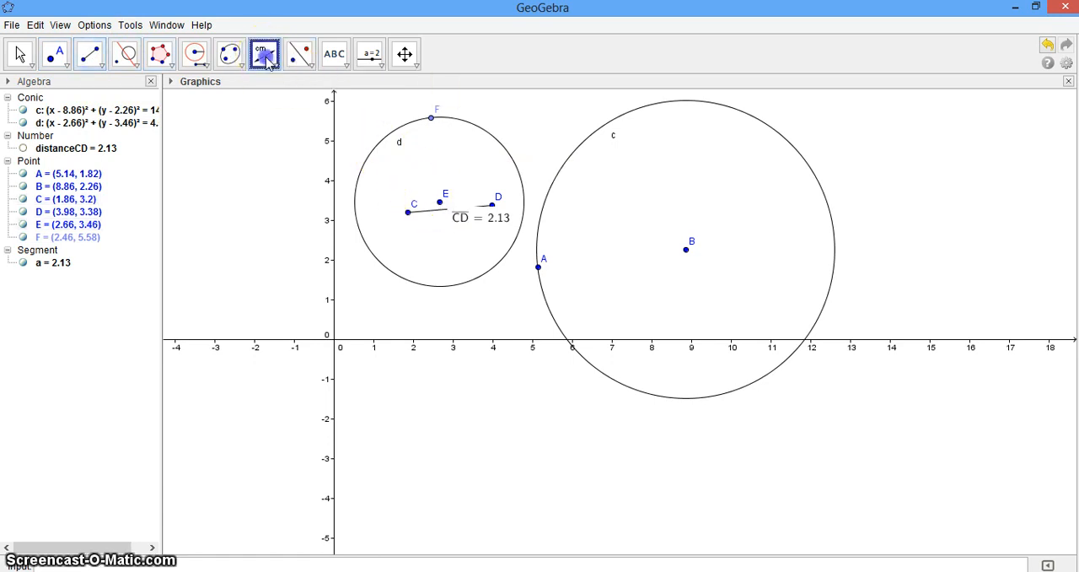
{"action": "left_click", "coordinate": [441, 202]}
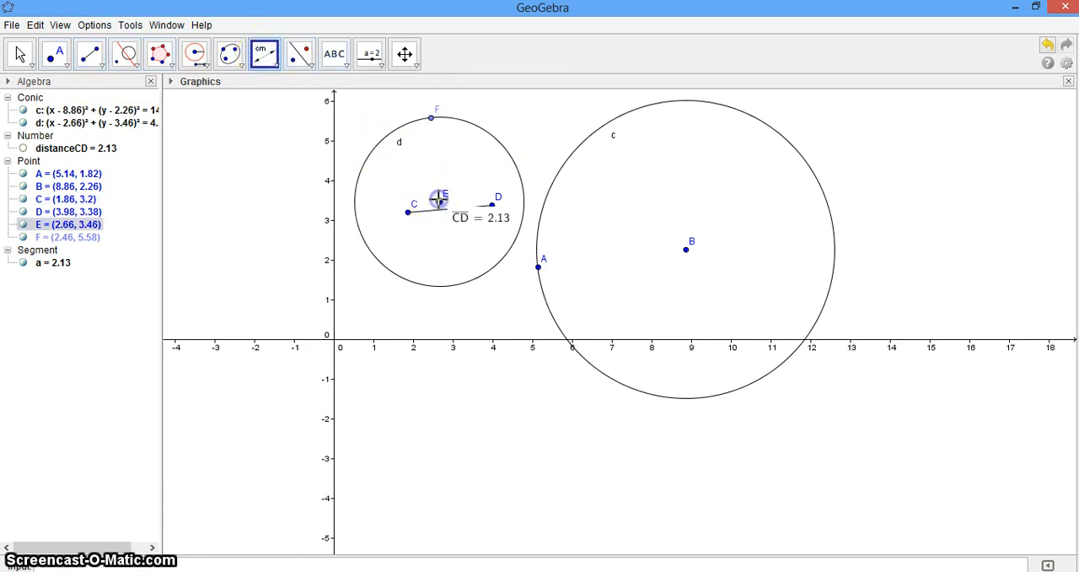
{"action": "left_click", "coordinate": [431, 121]}
{"action": "left_click", "coordinate": [432, 120]}
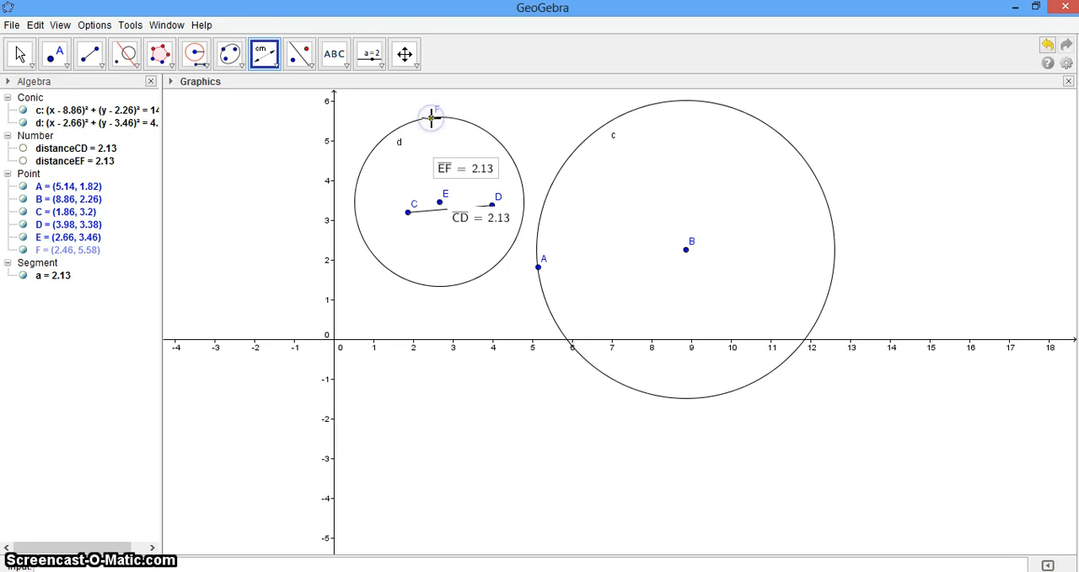
{"action": "left_click", "coordinate": [466, 237]}
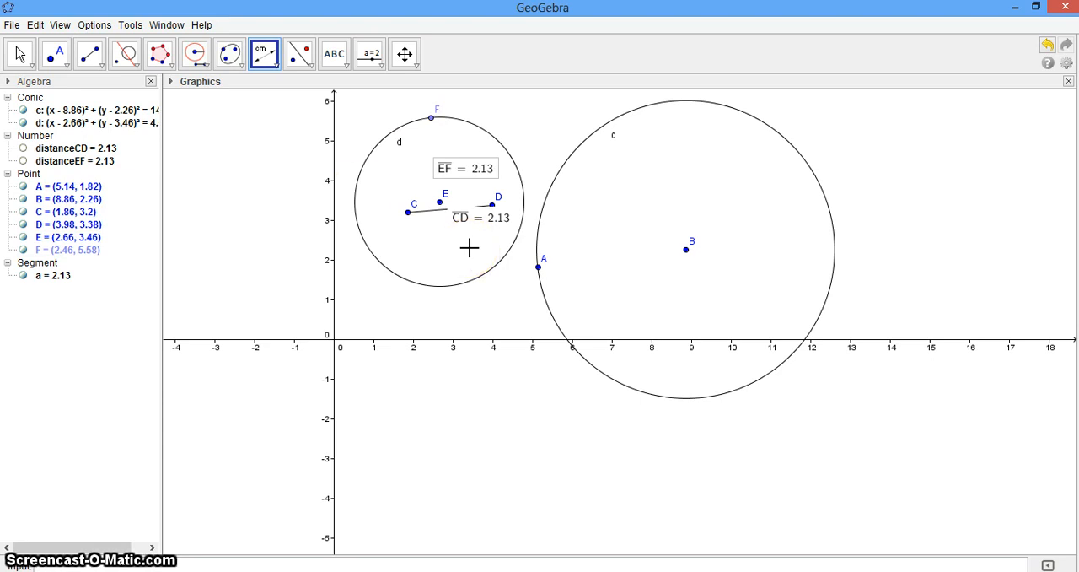
Step: Choose the Circle through 3 Points tool and replace the Compass circles with a new blank construction, without saving
{"action": "left_click", "coordinate": [202, 66]}
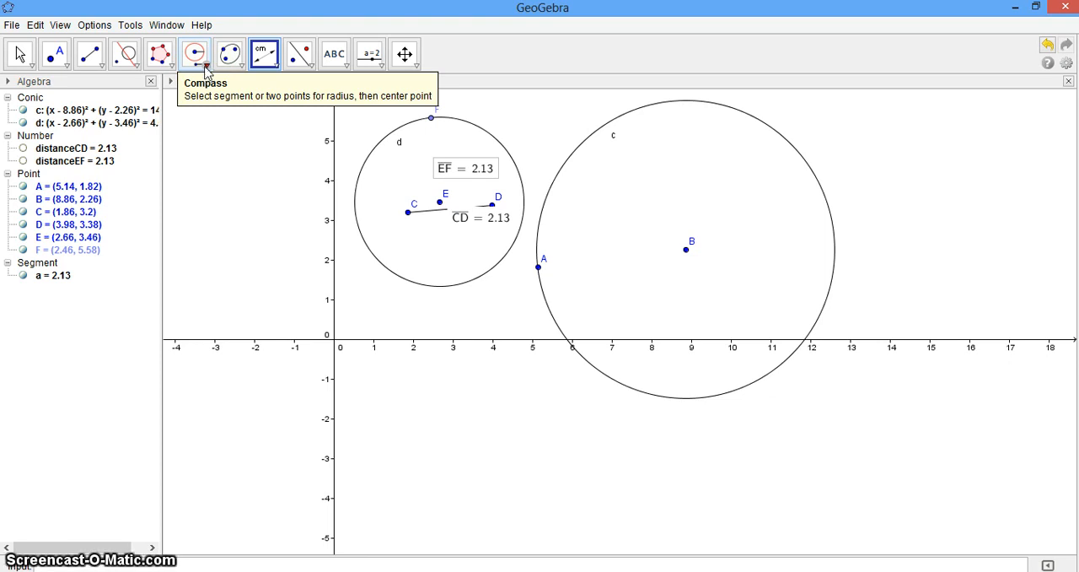
{"action": "left_click", "coordinate": [205, 67]}
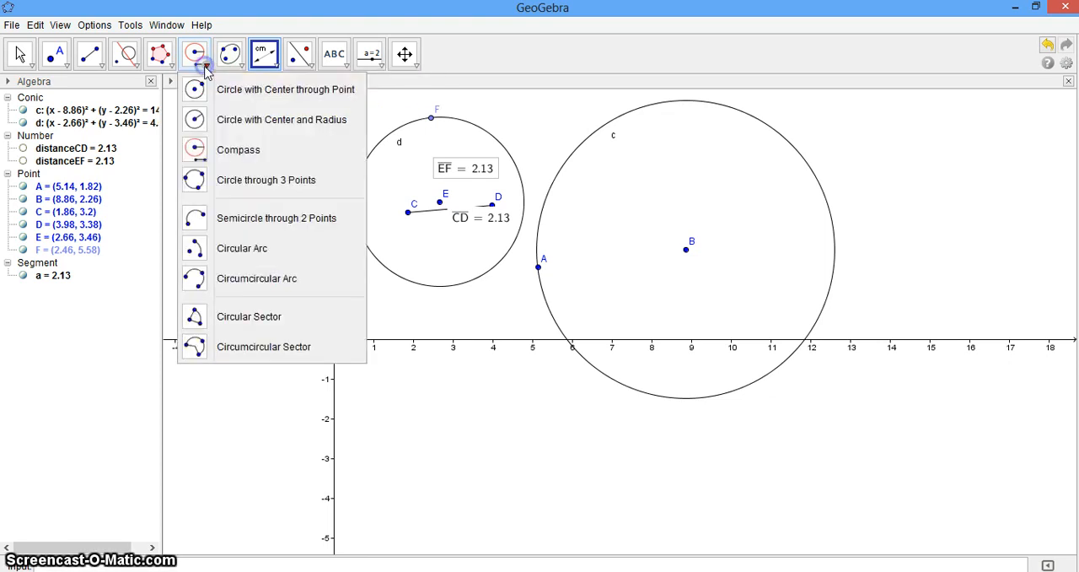
{"action": "left_click", "coordinate": [213, 181]}
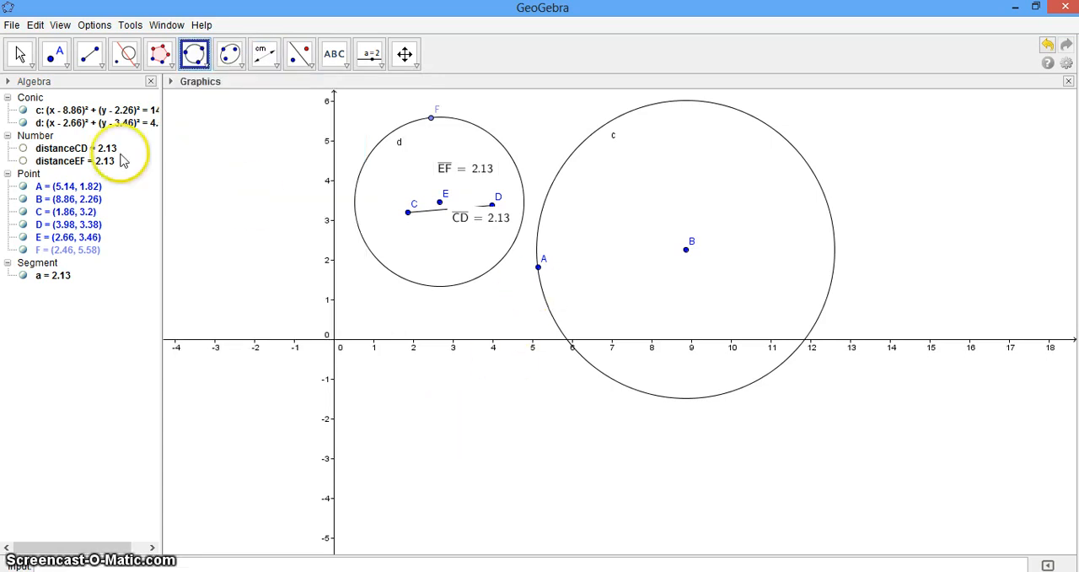
{"action": "left_click", "coordinate": [11, 25]}
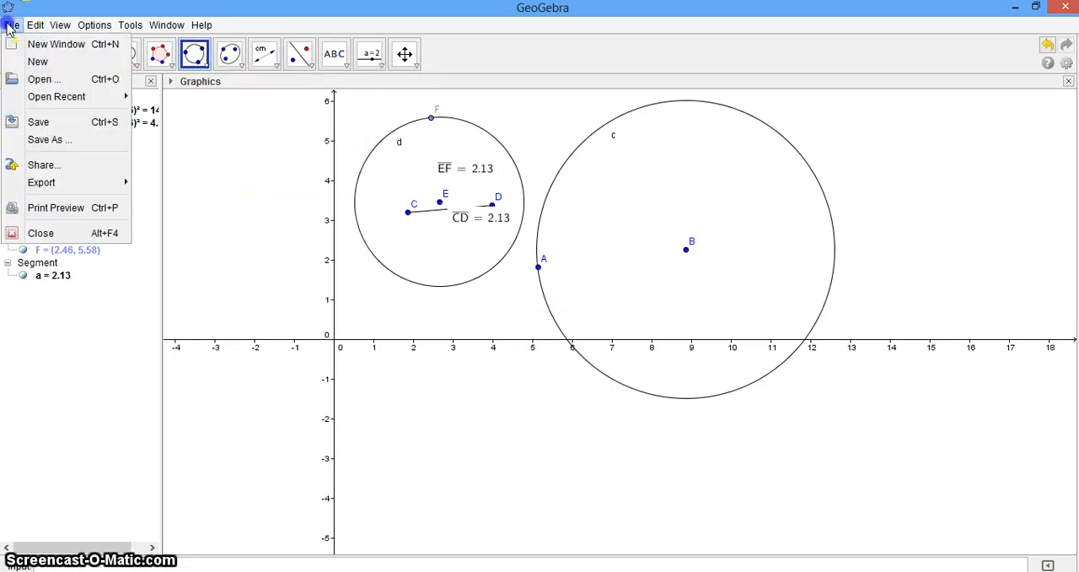
{"action": "left_click", "coordinate": [42, 61]}
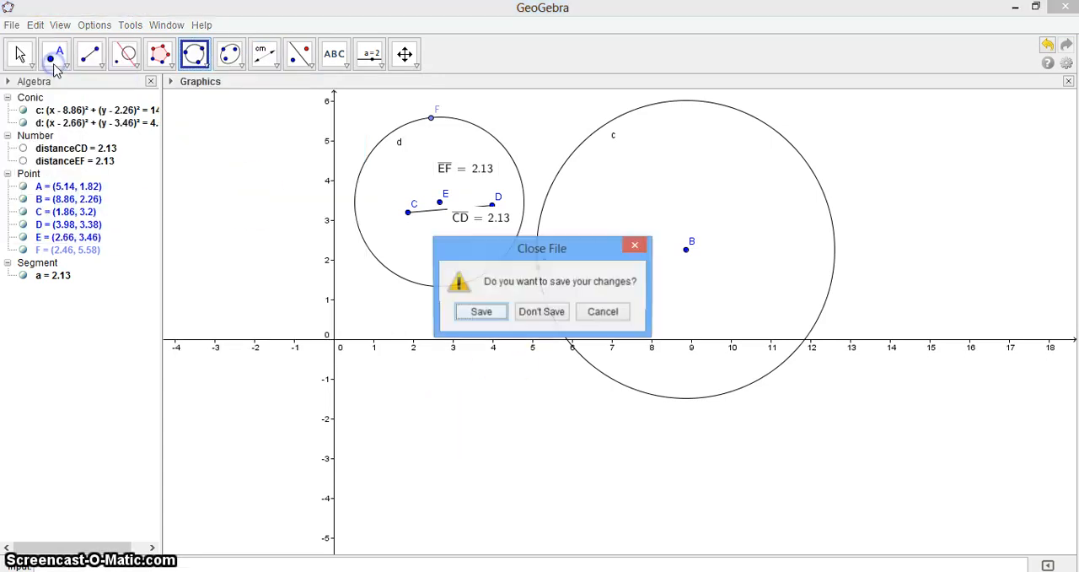
{"action": "left_click", "coordinate": [553, 314]}
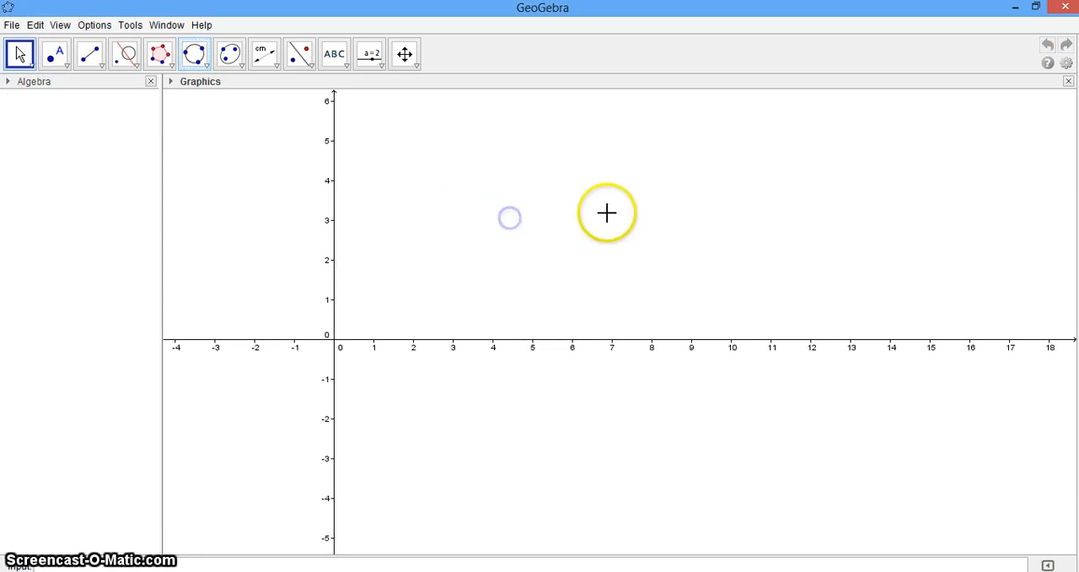
Step: Construct a circle through three points at about (3.54, 4.62), (2.46, 2.38) and (8.96, -0.56)
{"action": "left_click", "coordinate": [202, 57]}
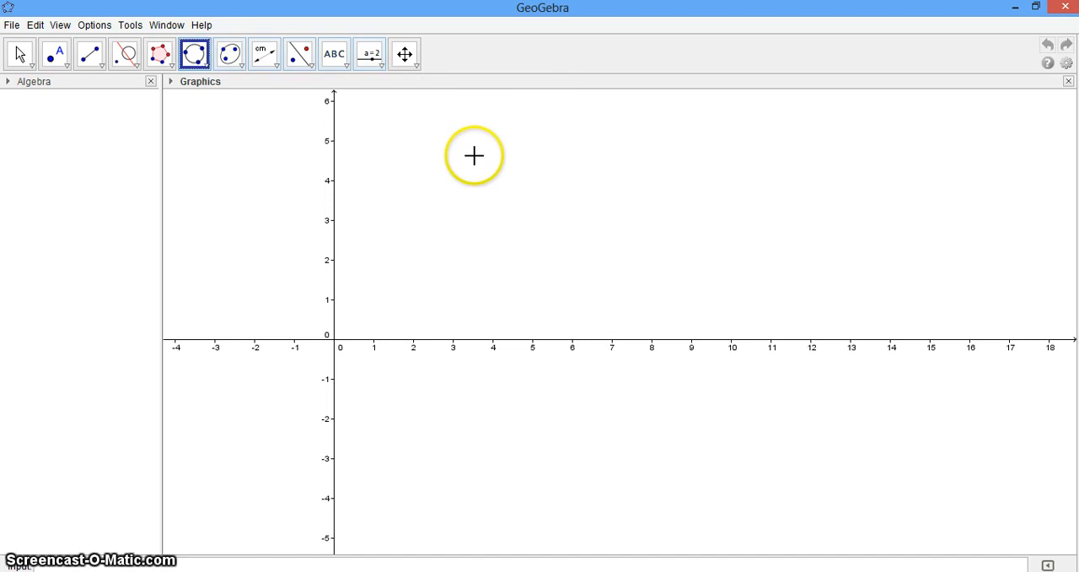
{"action": "left_click", "coordinate": [475, 155]}
{"action": "left_click", "coordinate": [431, 244]}
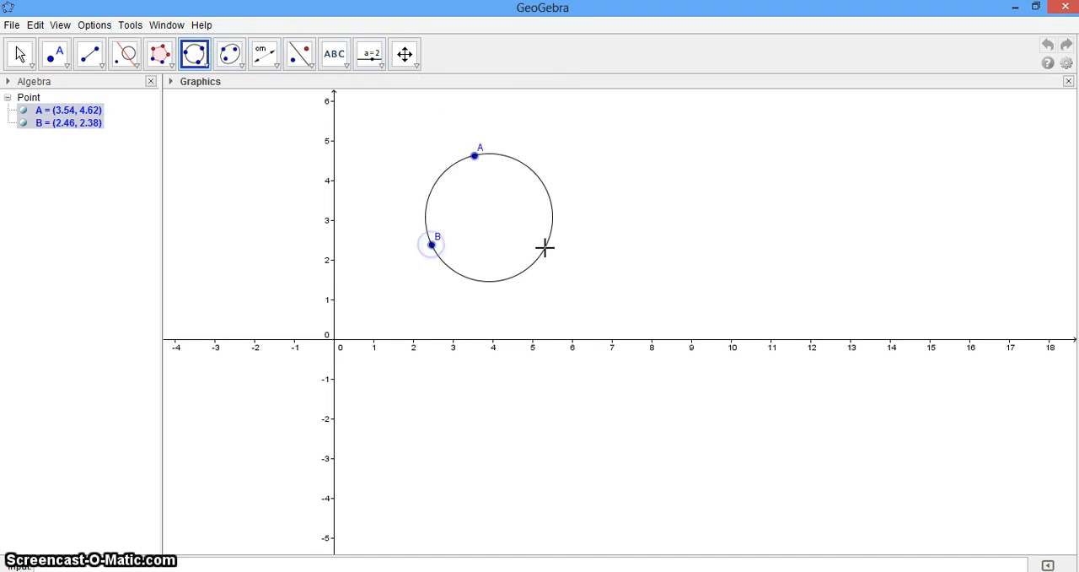
{"action": "left_click_drag", "start_coordinate": [545, 248], "coordinate": [690, 361]}
{"action": "left_click", "coordinate": [690, 361]}
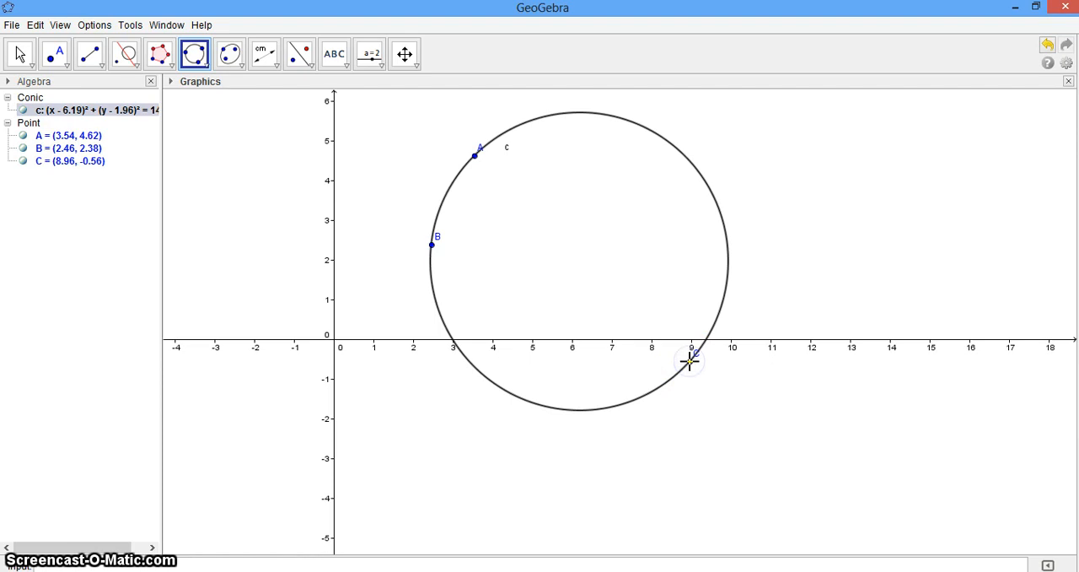
Step: Choose the Semicircle through 2 Points tool and replace the three-point circle with a new blank construction, without saving
{"action": "left_click", "coordinate": [204, 62]}
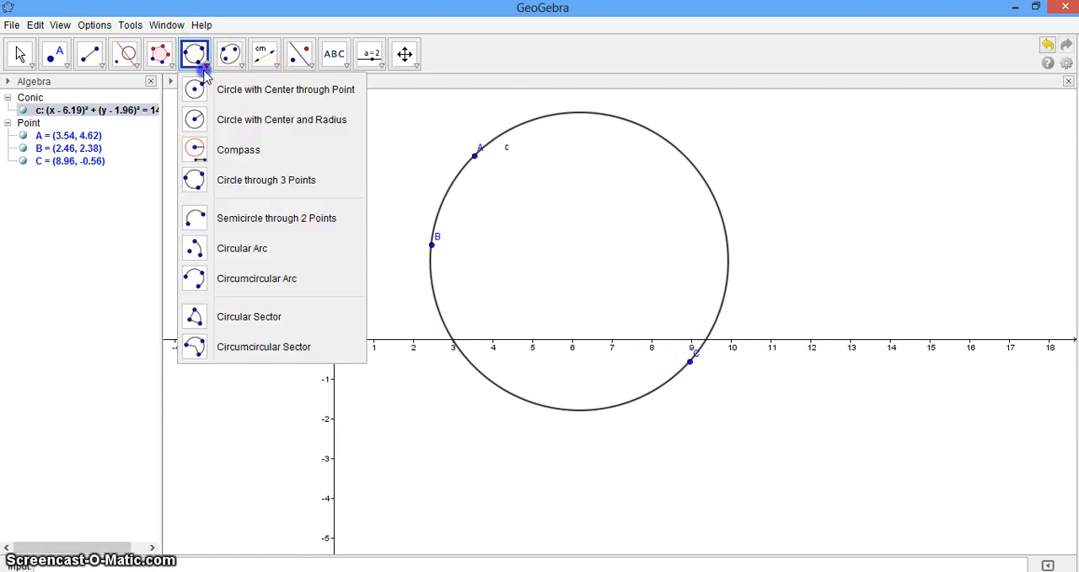
{"action": "left_click", "coordinate": [229, 219]}
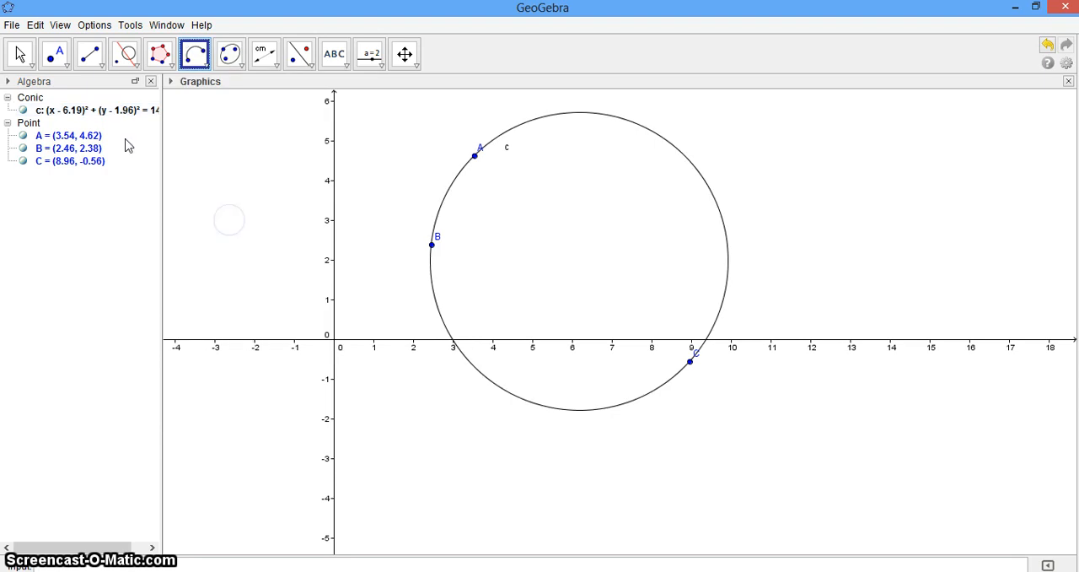
{"action": "left_click", "coordinate": [11, 27]}
{"action": "left_click", "coordinate": [38, 62]}
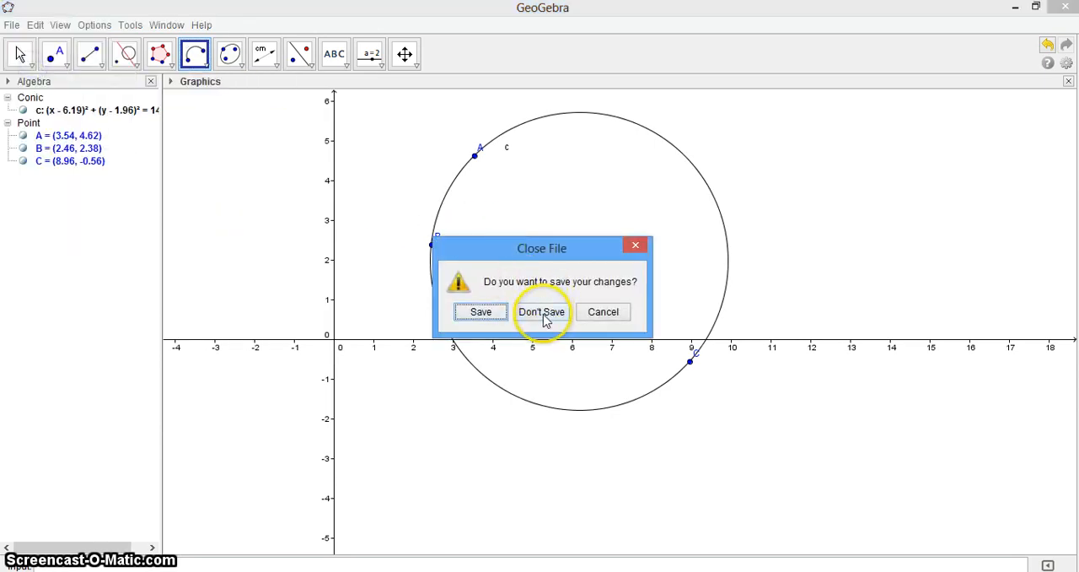
{"action": "left_click", "coordinate": [542, 312]}
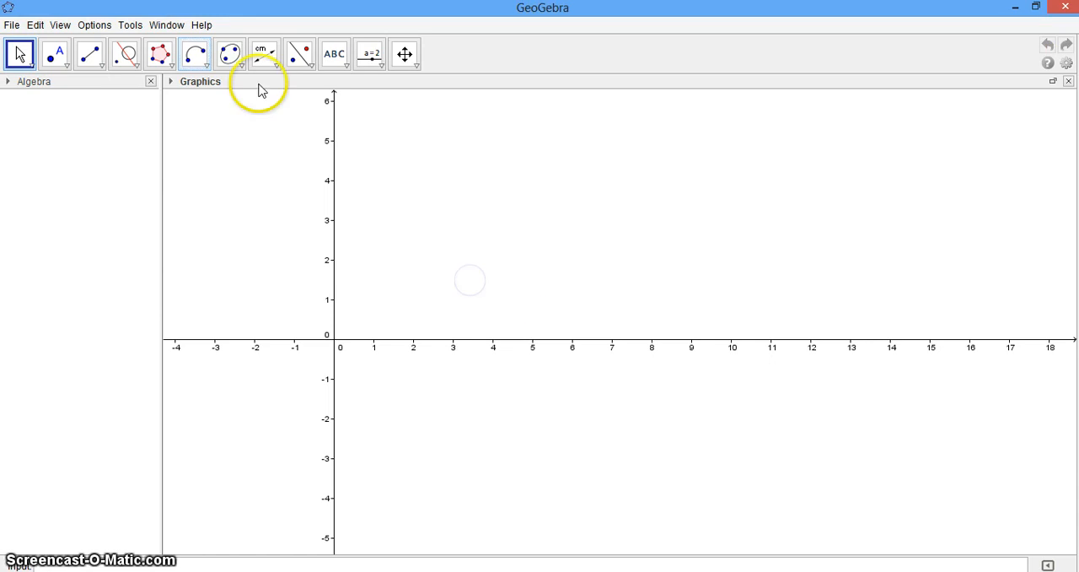
Step: Construct a semicircle from a point at about (2.04, 3.24) to one at about (4.52, -3.2)
{"action": "left_click", "coordinate": [196, 58]}
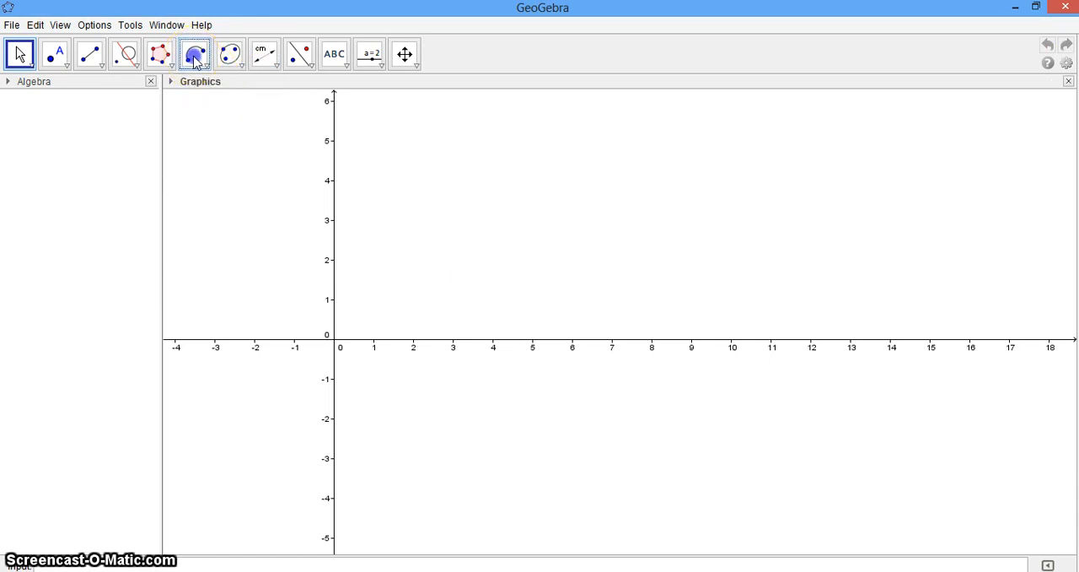
{"action": "left_click", "coordinate": [415, 210]}
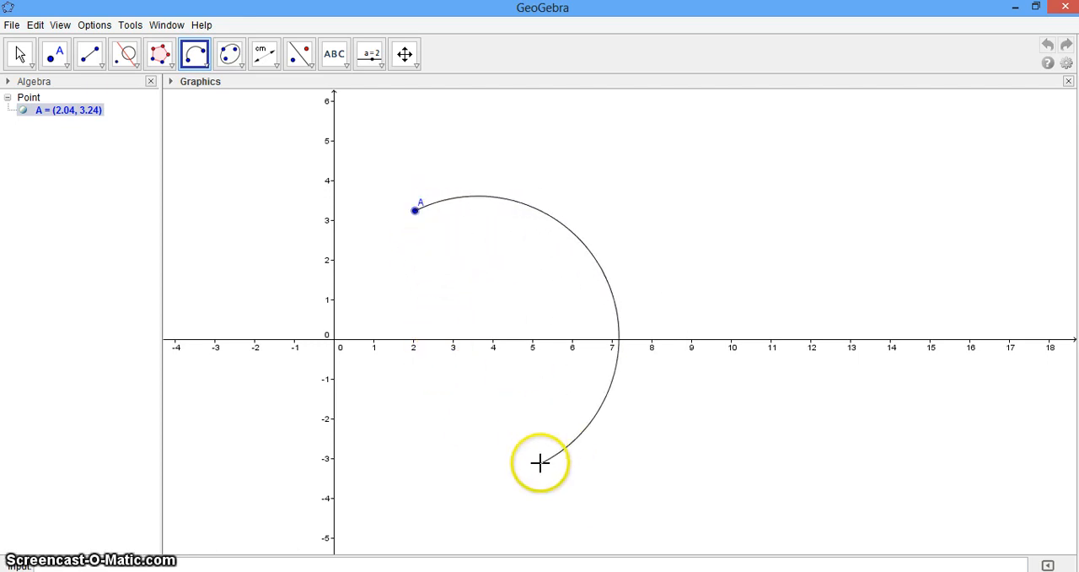
{"action": "left_click", "coordinate": [514, 465]}
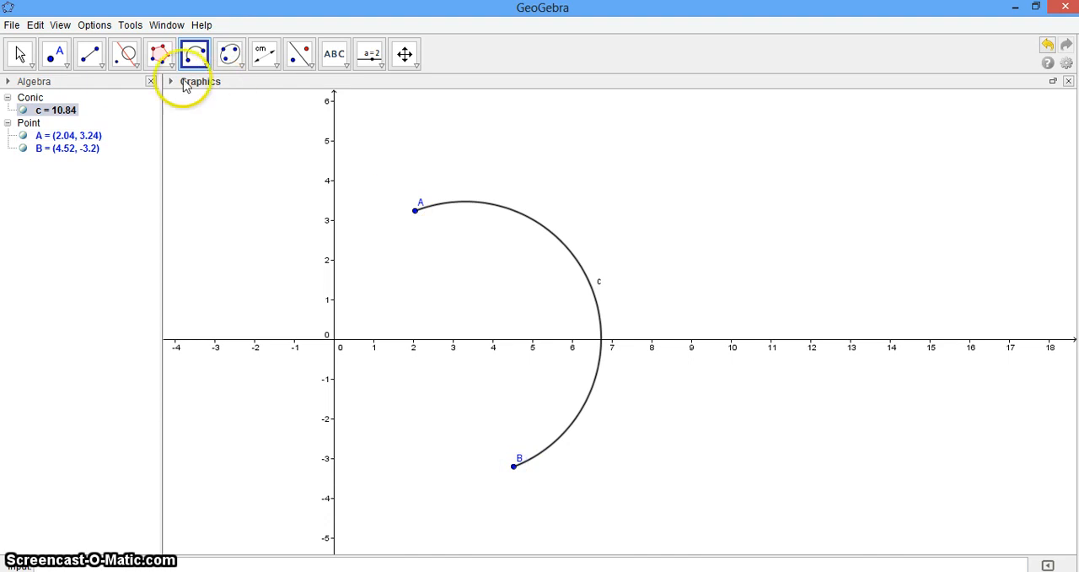
Step: Close the semicircle with a segment joining its endpoints A and B
{"action": "left_click", "coordinate": [92, 54]}
{"action": "left_click", "coordinate": [414, 212]}
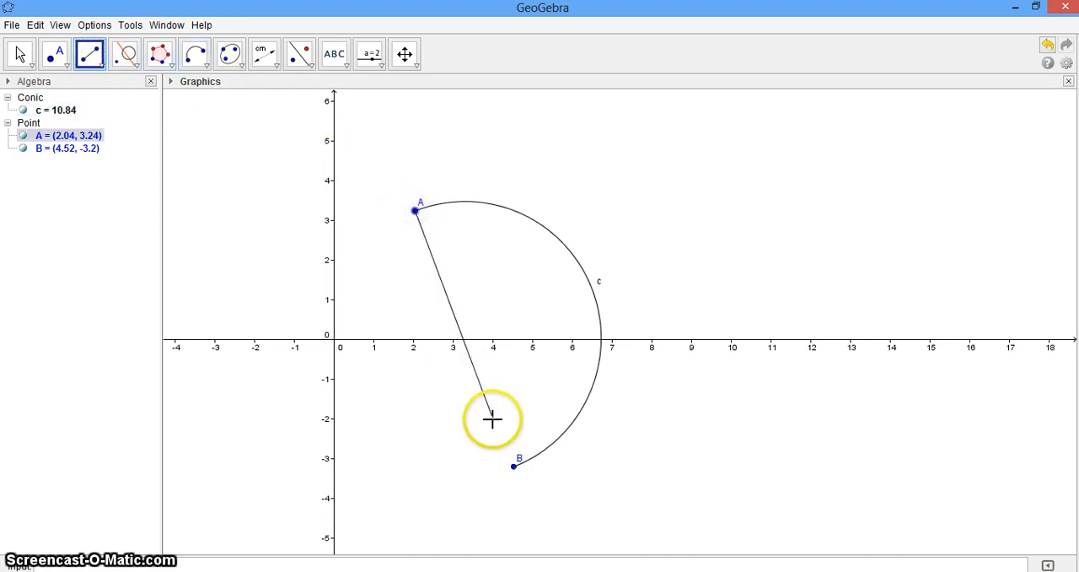
{"action": "left_click", "coordinate": [513, 465]}
{"action": "left_click", "coordinate": [514, 466]}
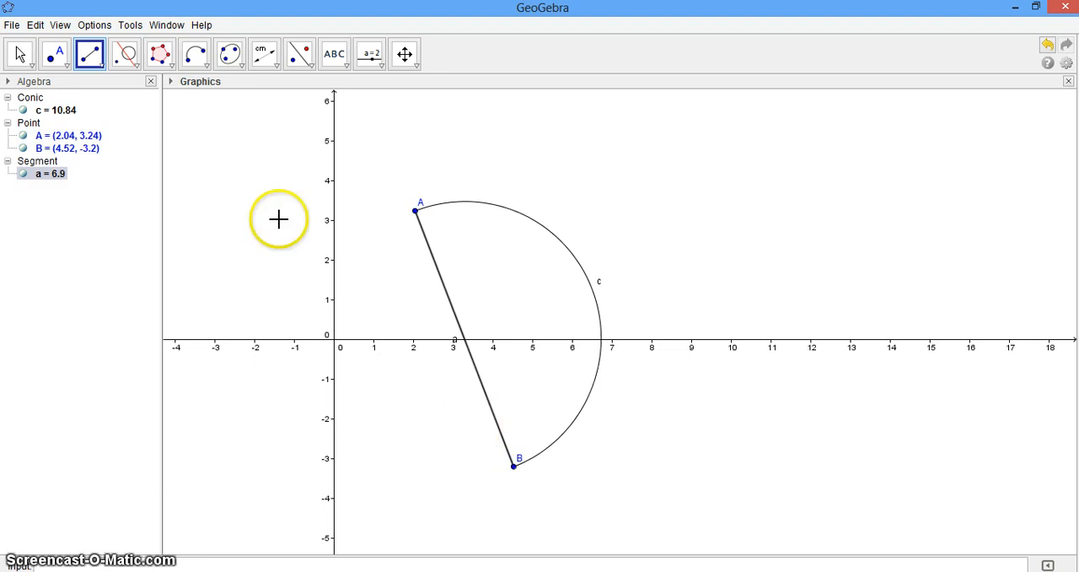
Step: Replace the semicircle with a new blank construction, without saving, and choose the Circular Arc tool
{"action": "left_click", "coordinate": [17, 27]}
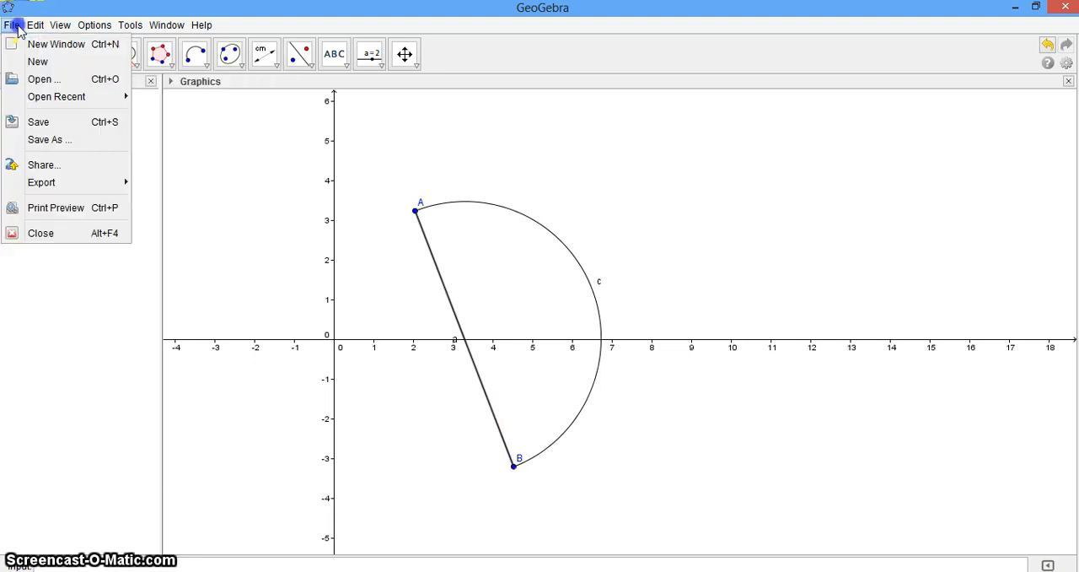
{"action": "left_click", "coordinate": [37, 64]}
{"action": "left_click", "coordinate": [546, 312]}
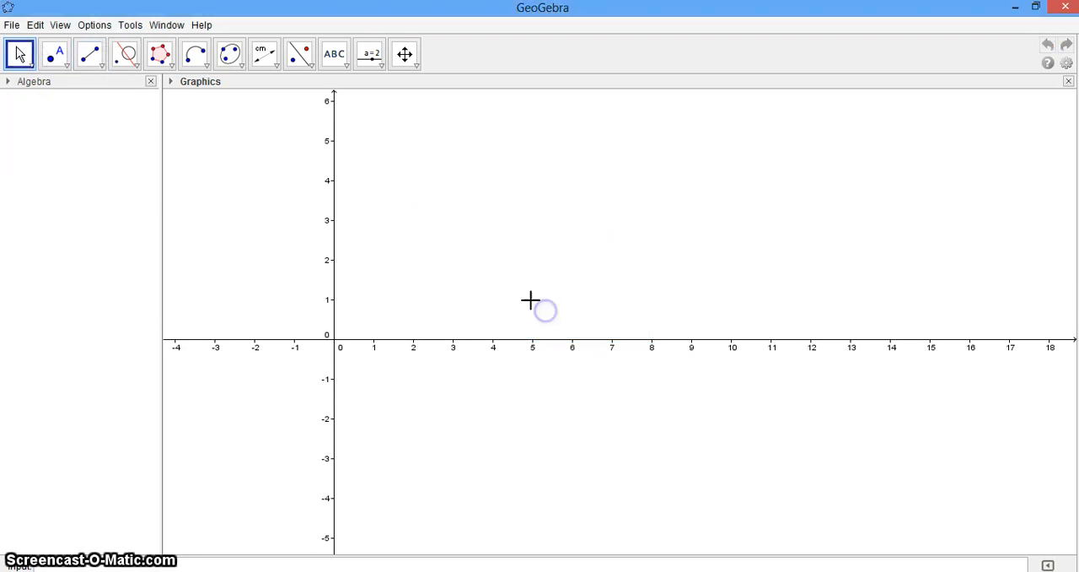
{"action": "left_click", "coordinate": [196, 58]}
{"action": "left_click", "coordinate": [201, 63]}
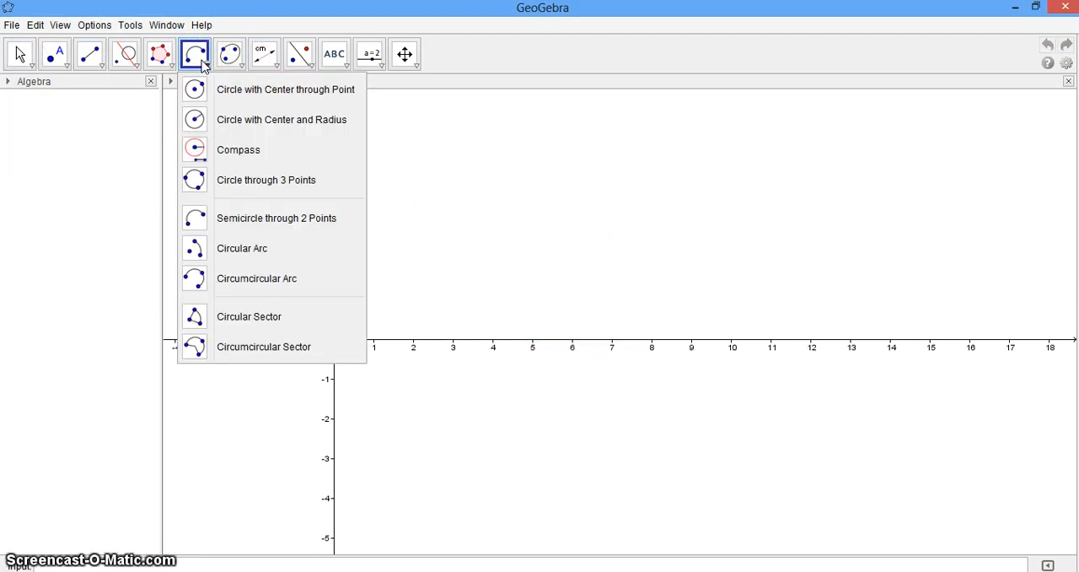
{"action": "left_click", "coordinate": [252, 251]}
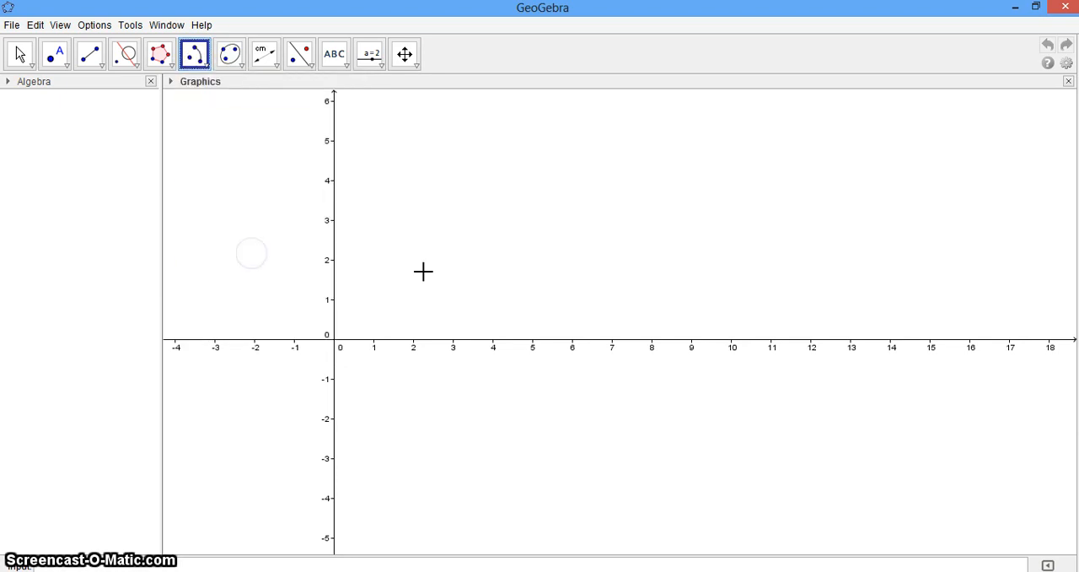
Step: Place three free points at about (3.68, 0.24), (2.74, 3.94) and (6.44, 3.04)
{"action": "left_click", "coordinate": [59, 66]}
{"action": "left_click", "coordinate": [479, 330]}
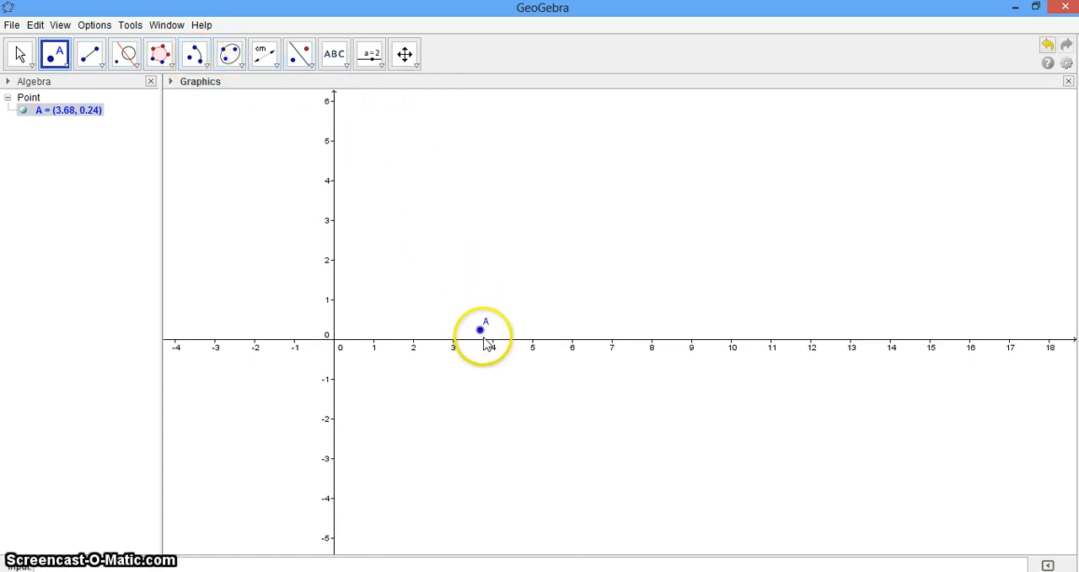
{"action": "left_click", "coordinate": [443, 182]}
{"action": "left_click", "coordinate": [589, 217]}
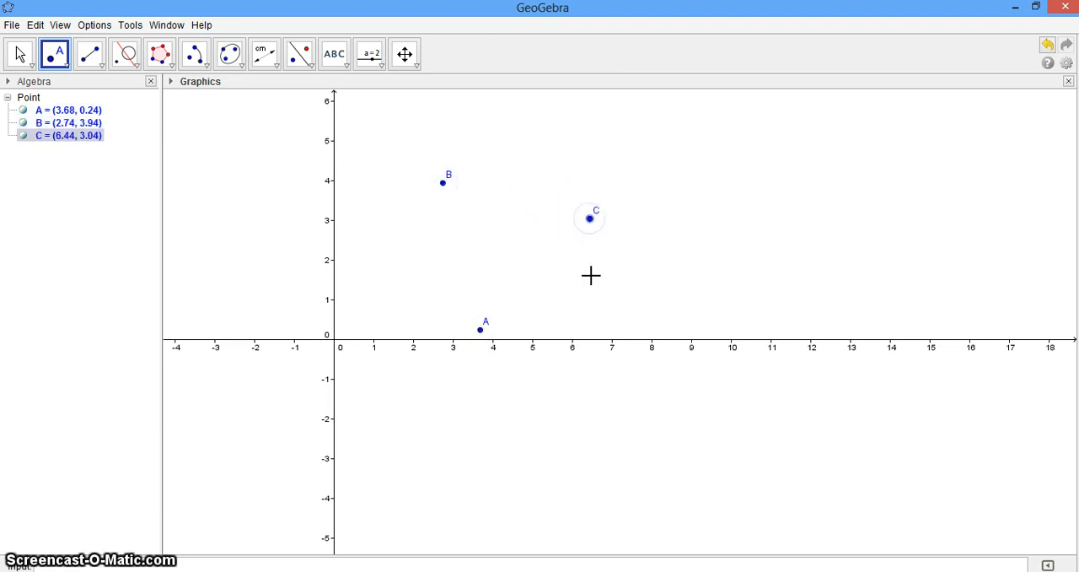
{"action": "left_click", "coordinate": [479, 331]}
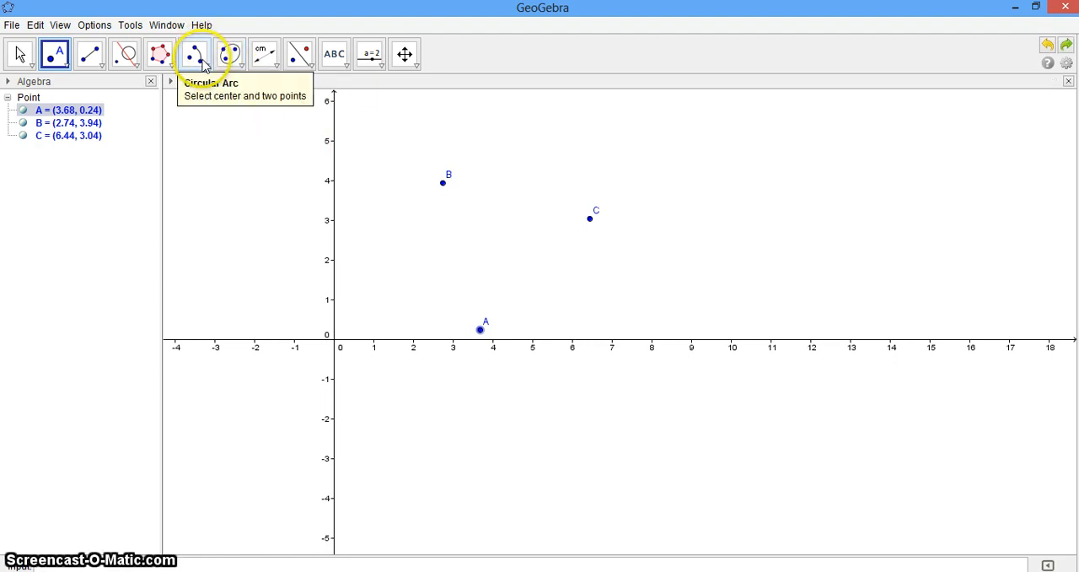
Step: Construct a circular arc centred at A, starting at B and ending towards C
{"action": "left_click", "coordinate": [202, 68]}
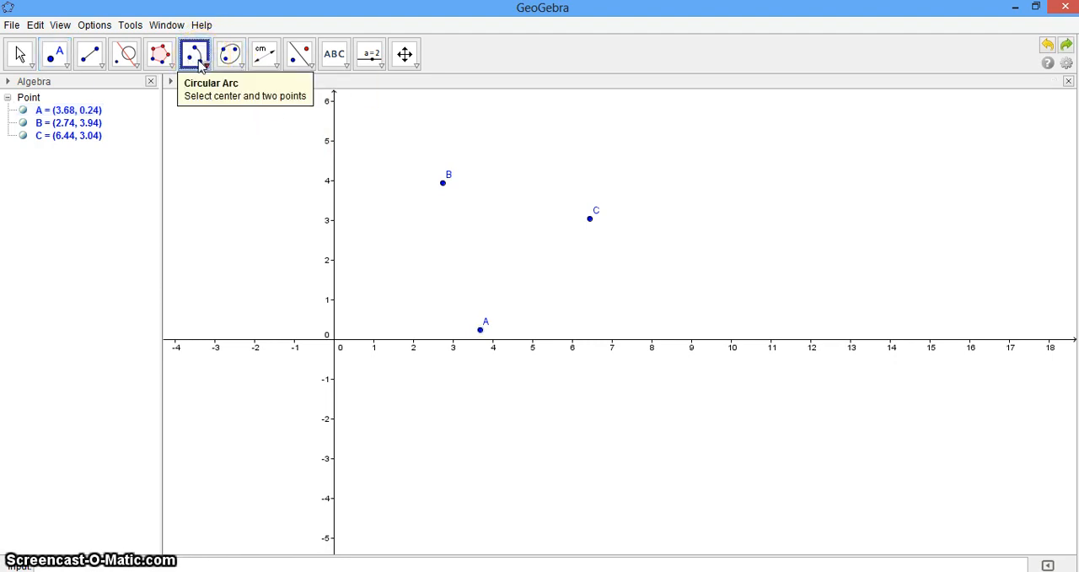
{"action": "left_click", "coordinate": [202, 68]}
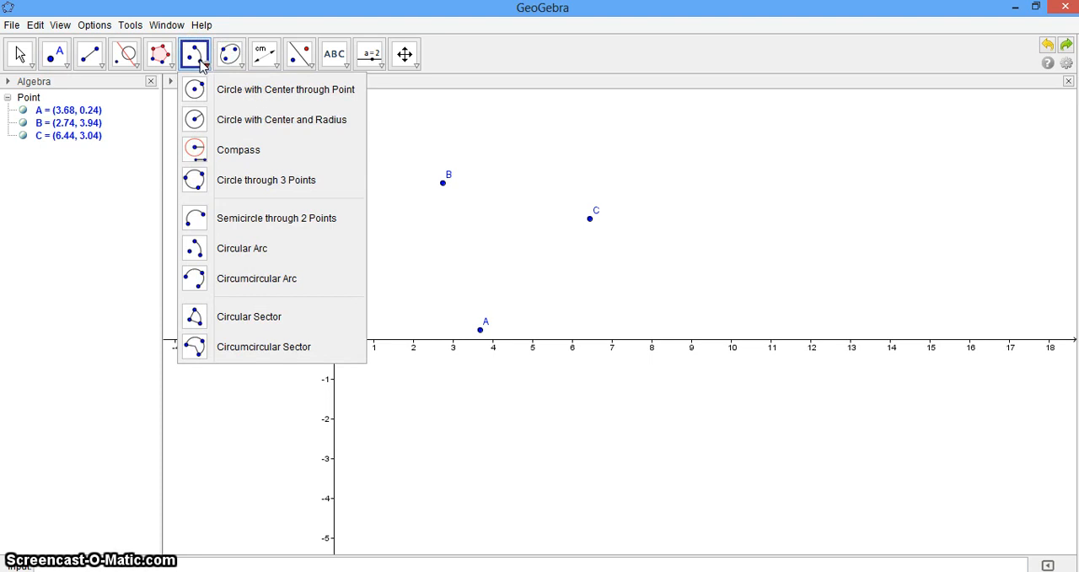
{"action": "left_click", "coordinate": [193, 251]}
{"action": "left_click", "coordinate": [479, 327]}
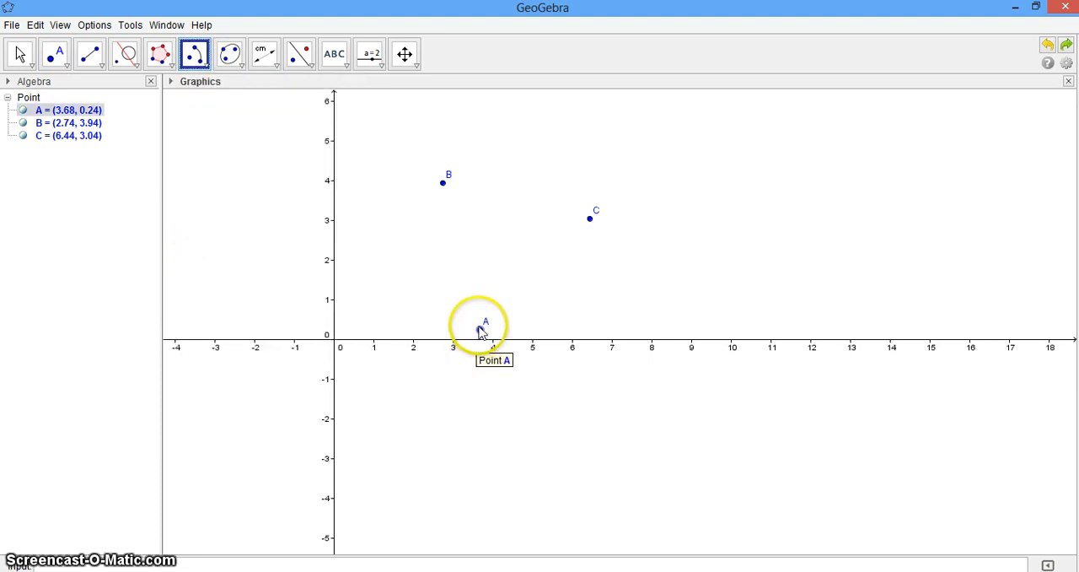
{"action": "left_click", "coordinate": [444, 184]}
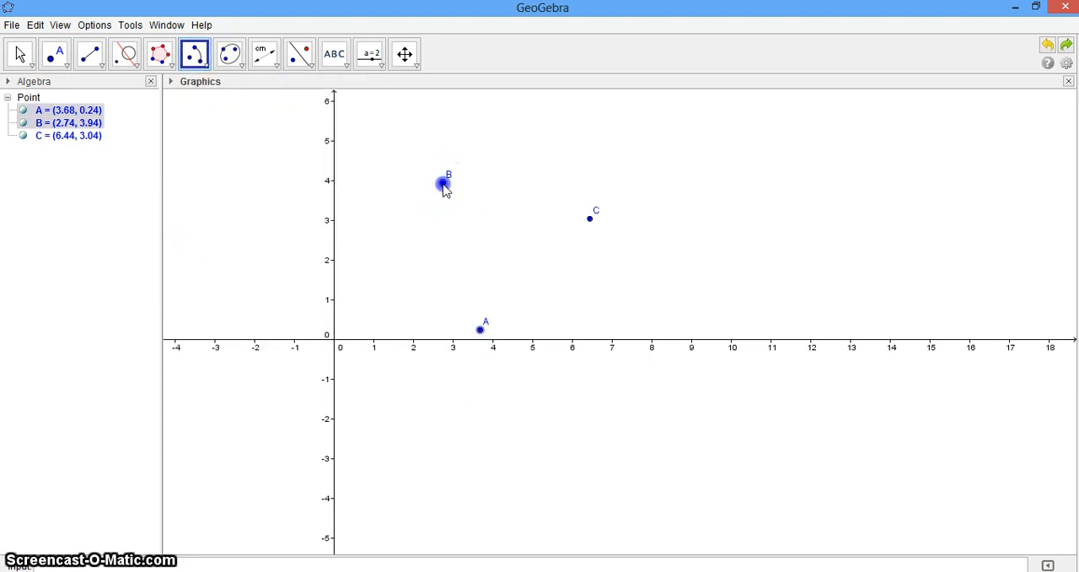
{"action": "left_click", "coordinate": [590, 218]}
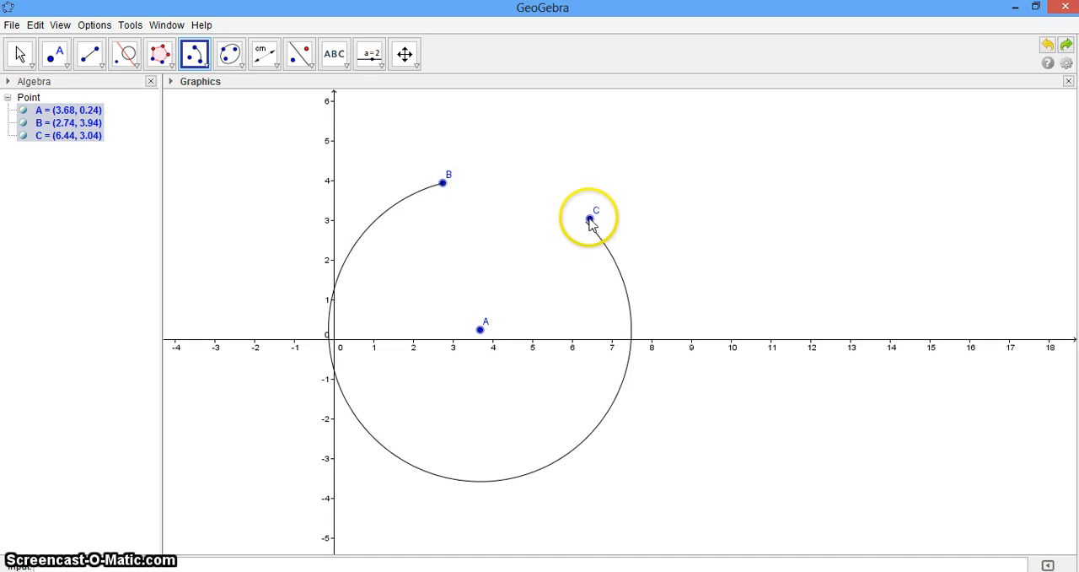
{"action": "left_click", "coordinate": [589, 217]}
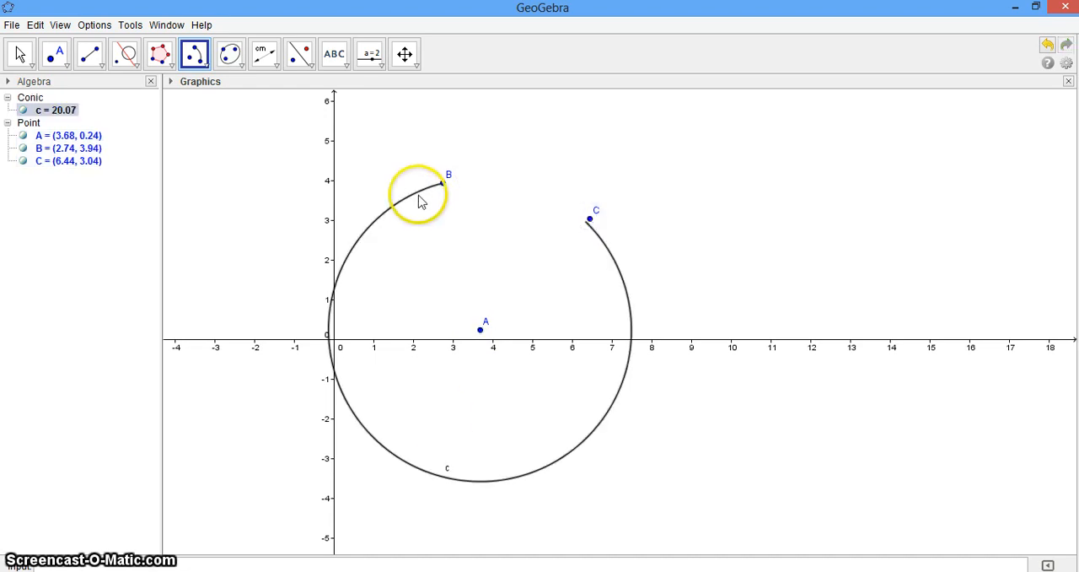
Step: Construct a circumcircular arc from B through A to C
{"action": "left_click", "coordinate": [205, 65]}
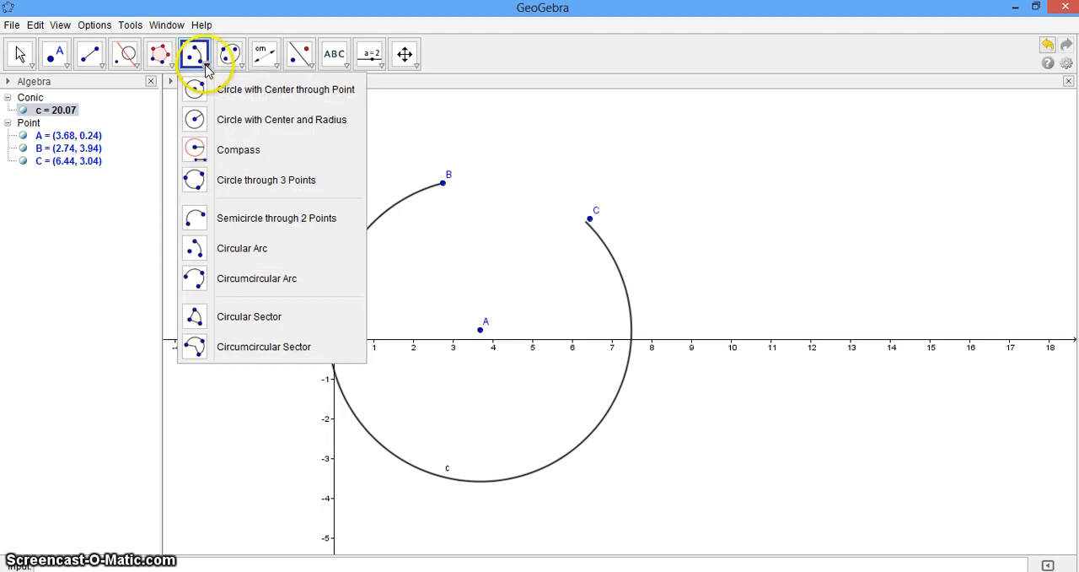
{"action": "left_click", "coordinate": [211, 284]}
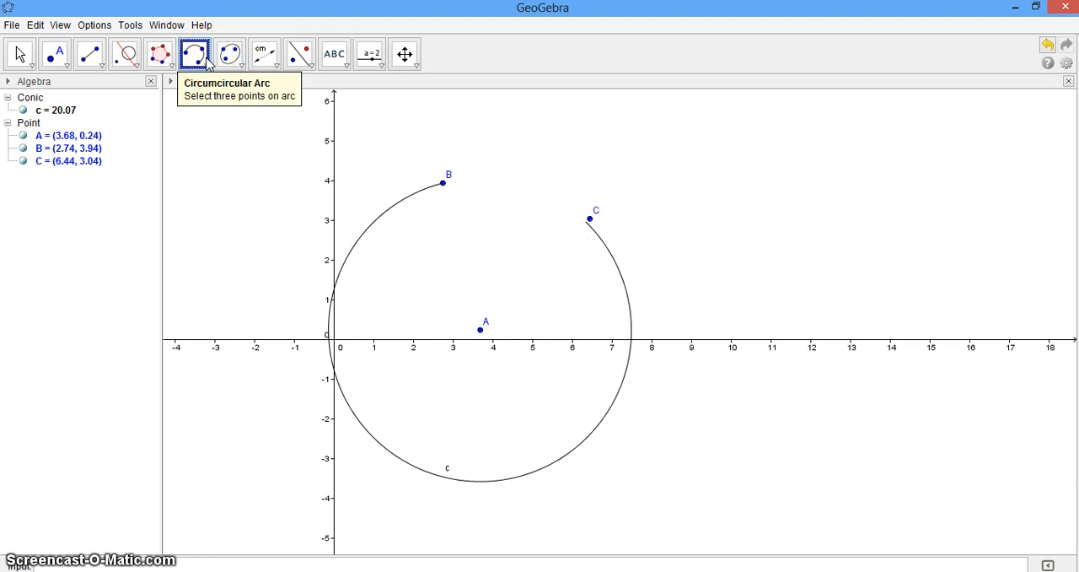
{"action": "left_click", "coordinate": [444, 184]}
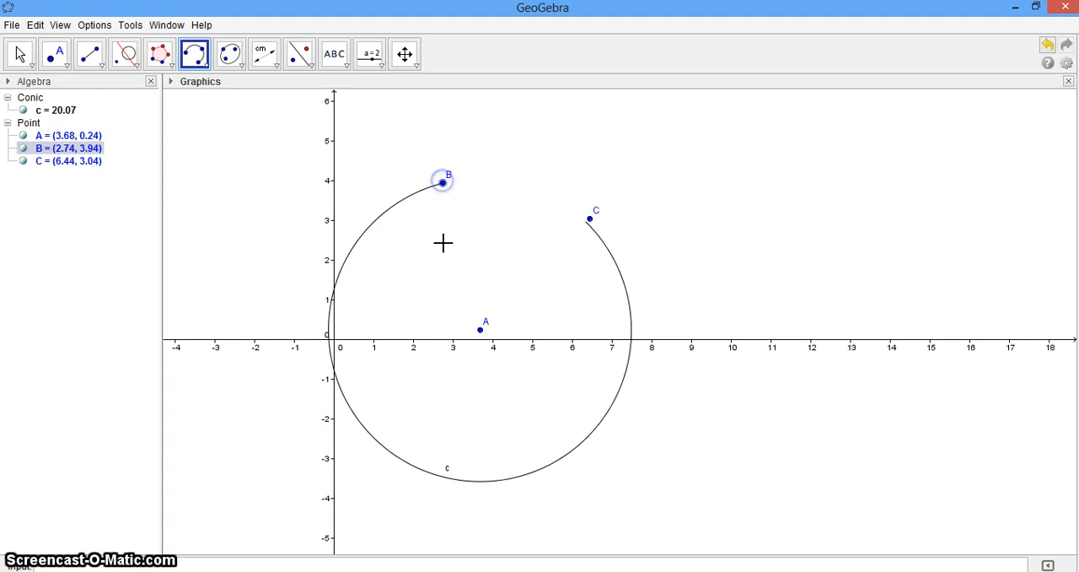
{"action": "left_click", "coordinate": [481, 330]}
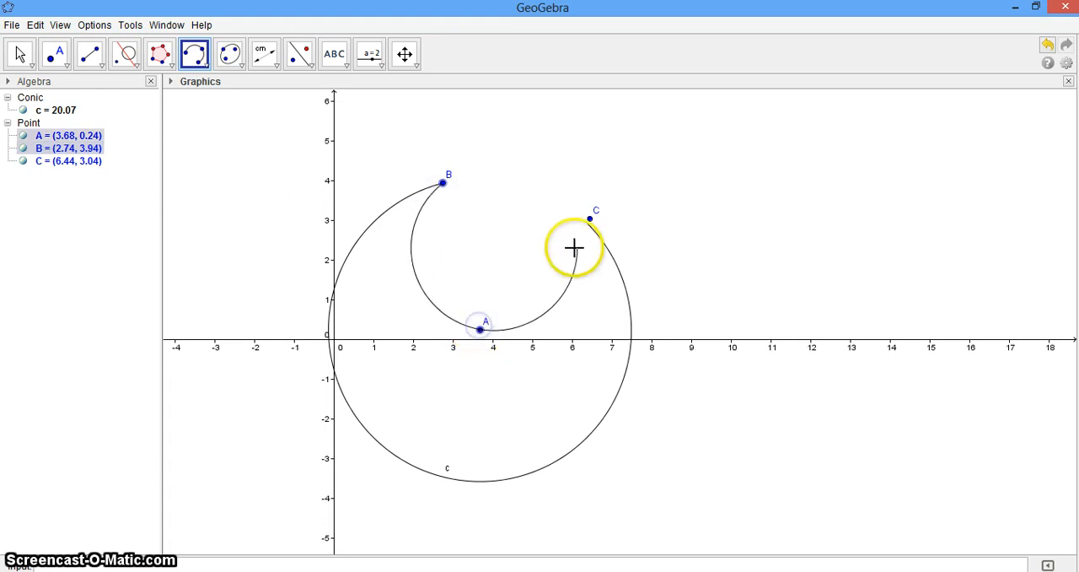
{"action": "left_click", "coordinate": [590, 220]}
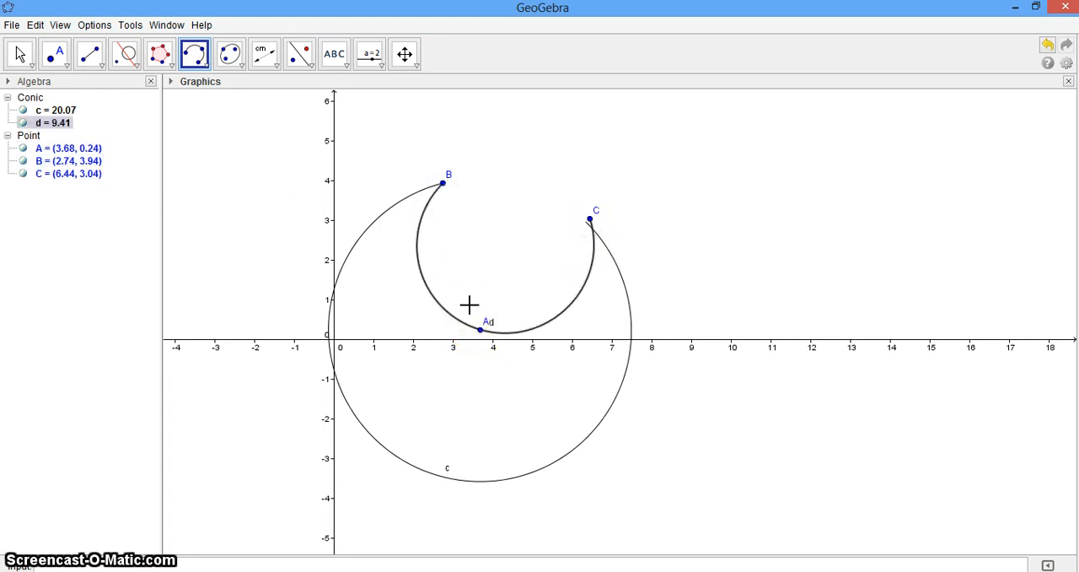
Step: Construct a circular sector centred at B, starting at A and ending towards a new point at about (5.58, 3.18)
{"action": "left_click", "coordinate": [206, 59]}
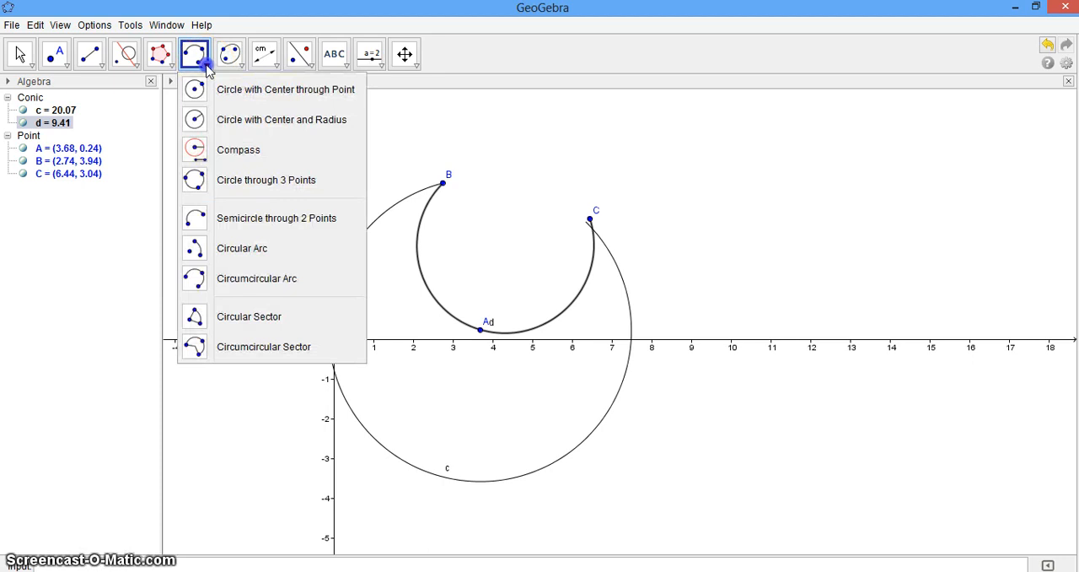
{"action": "left_click", "coordinate": [219, 314]}
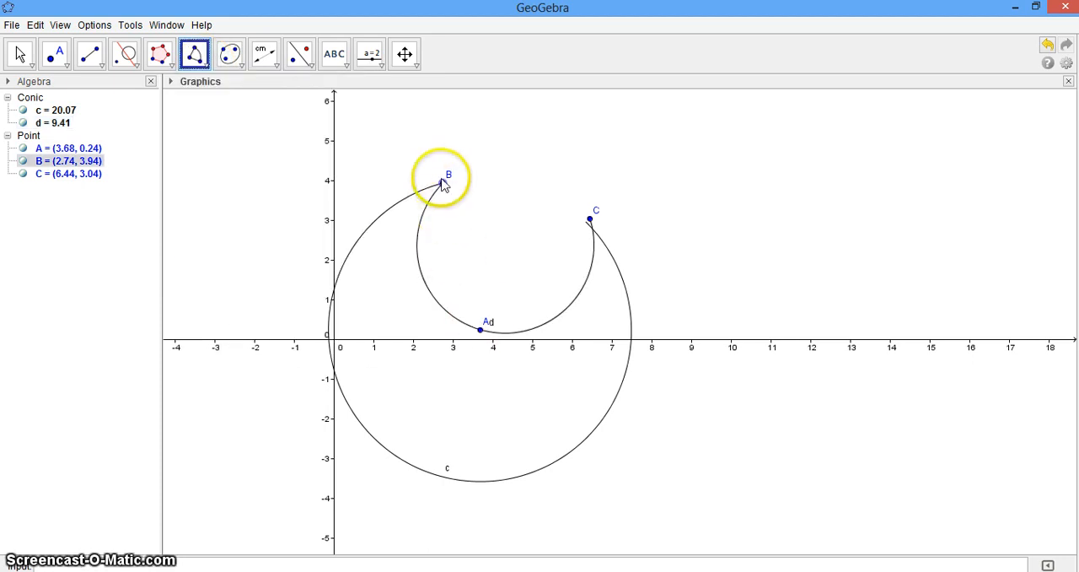
{"action": "left_click", "coordinate": [478, 327]}
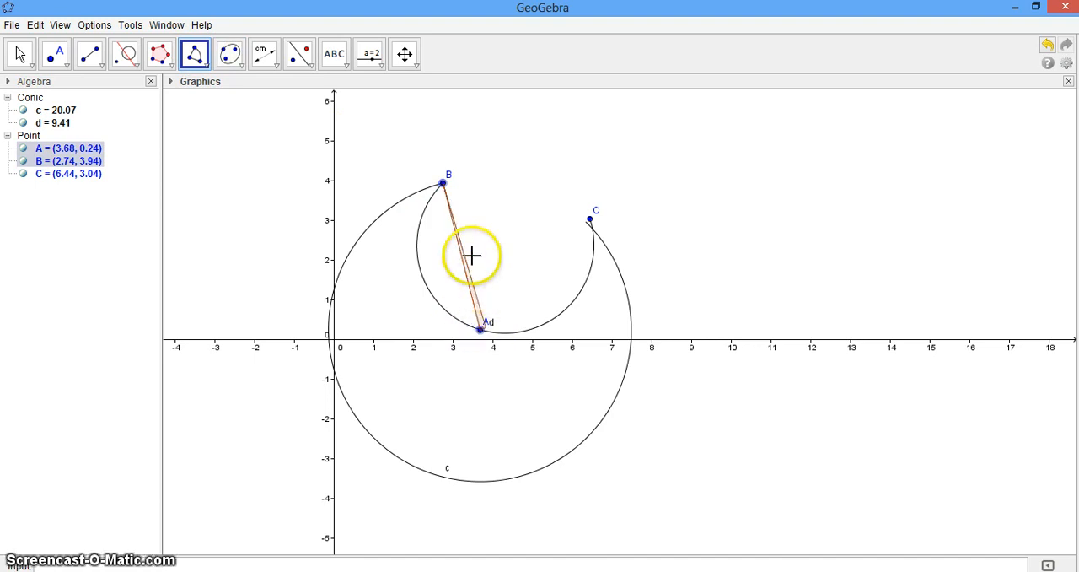
{"action": "left_click", "coordinate": [589, 219]}
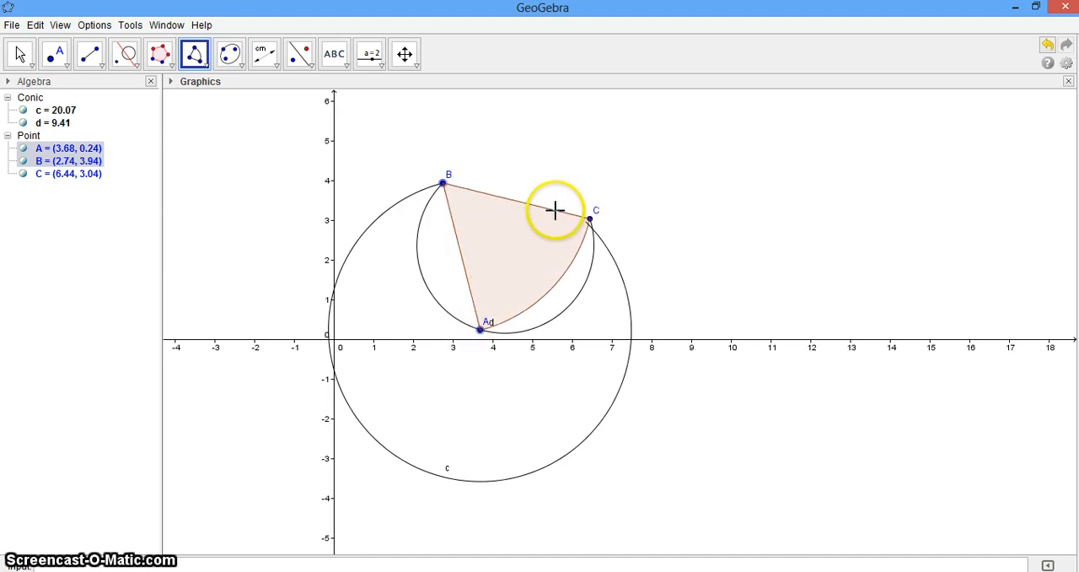
{"action": "left_click", "coordinate": [555, 212]}
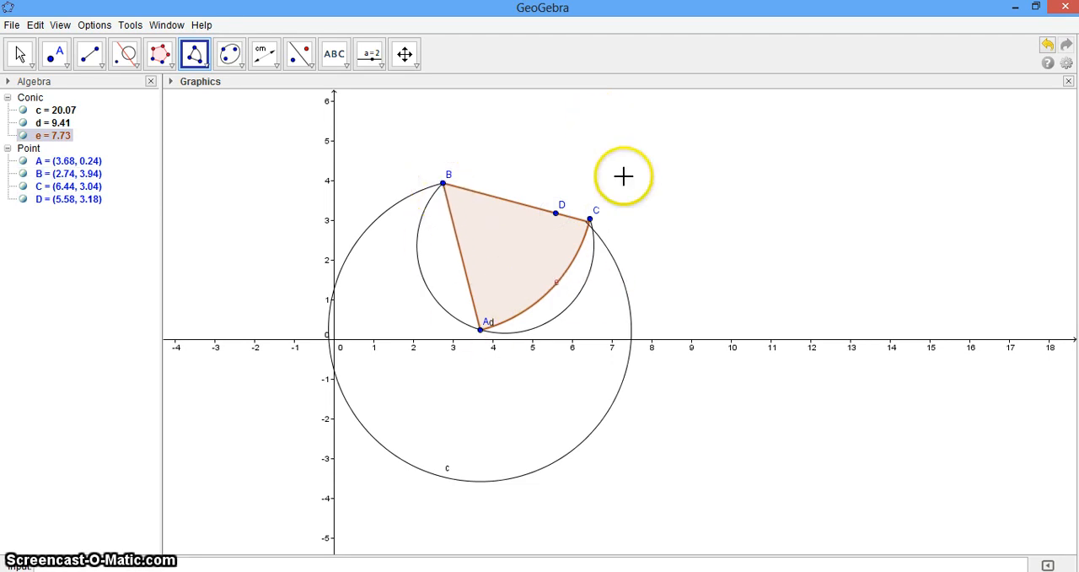
Step: Construct a second circular sector centred at about (8.26, 3.72), from the large arc at about (7.41, 1.06) towards a point at about (9.3, 2.7)
{"action": "left_click", "coordinate": [662, 192]}
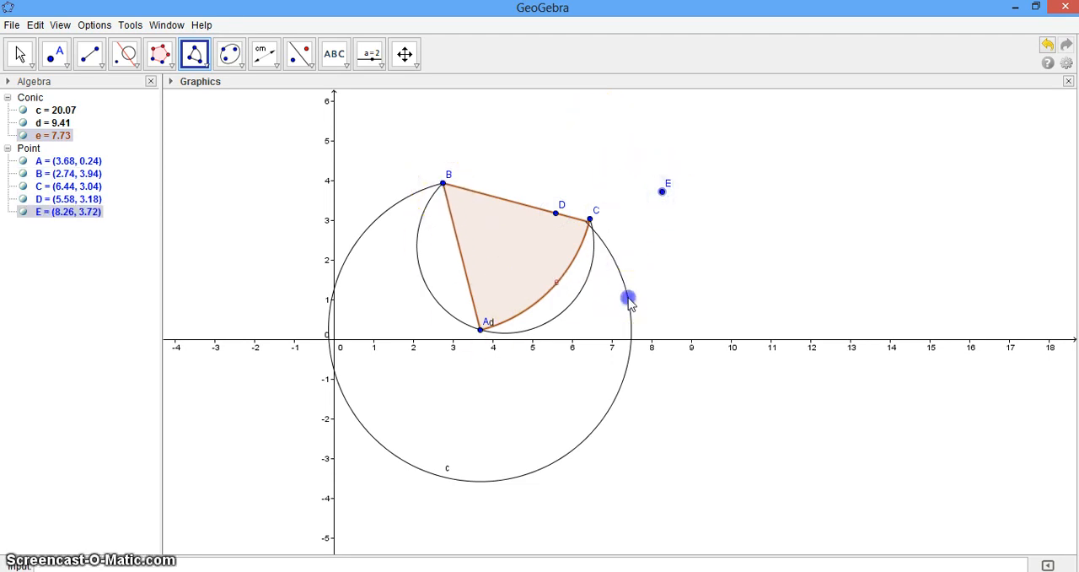
{"action": "left_click", "coordinate": [628, 296]}
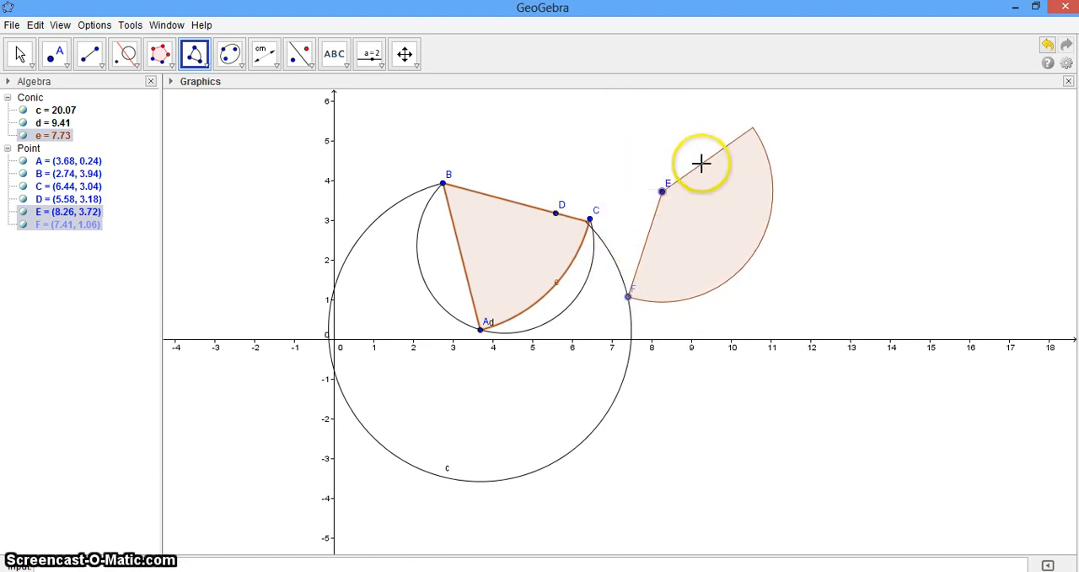
{"action": "left_click", "coordinate": [703, 231]}
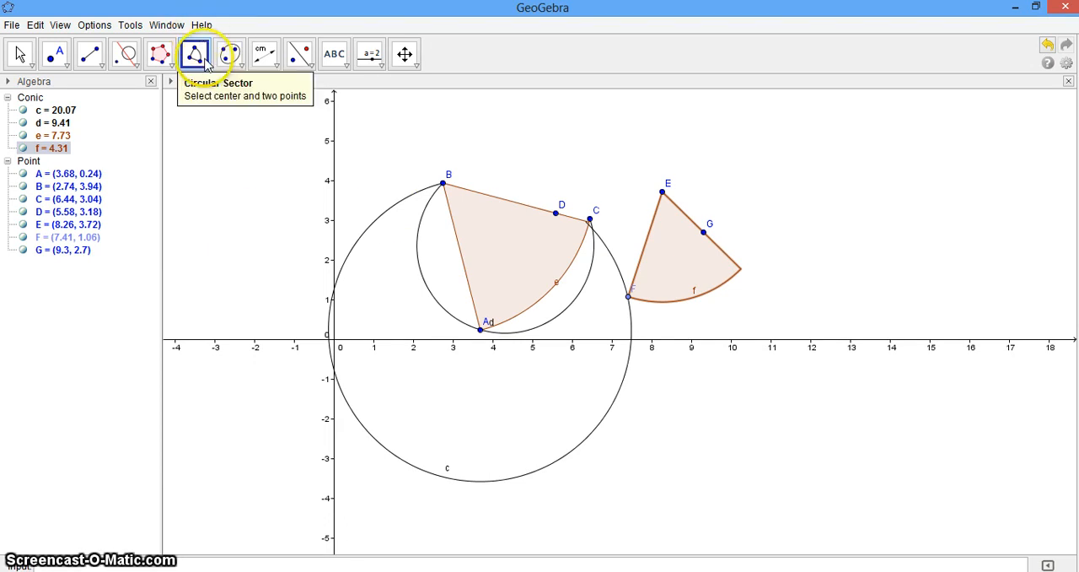
Step: Construct a circumcircular sector through new points at about (11.66, 3), (10.06, 0.4) and (12.54, -1.78)
{"action": "left_click", "coordinate": [206, 65]}
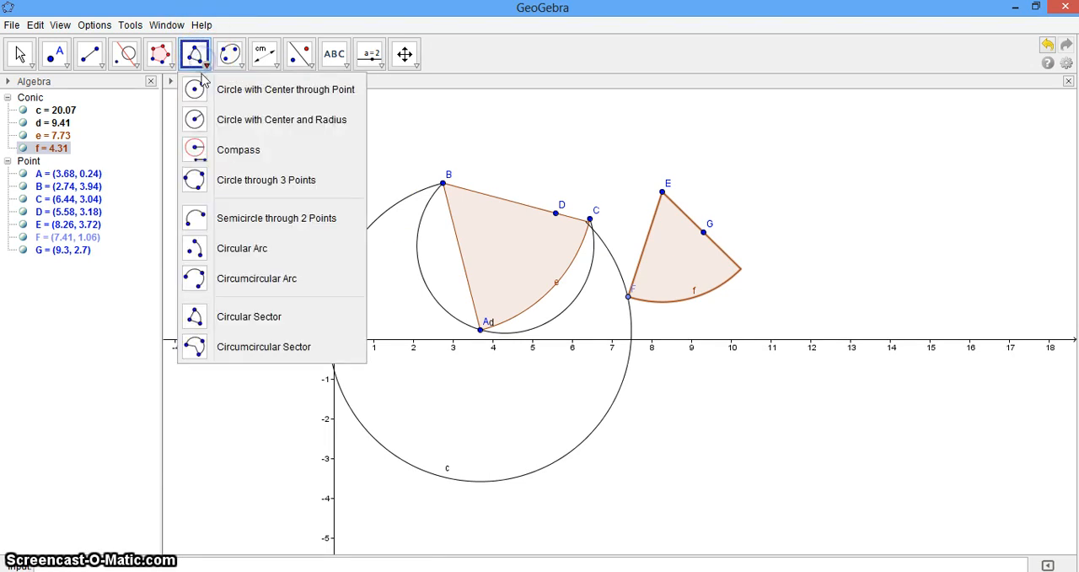
{"action": "left_click", "coordinate": [250, 352]}
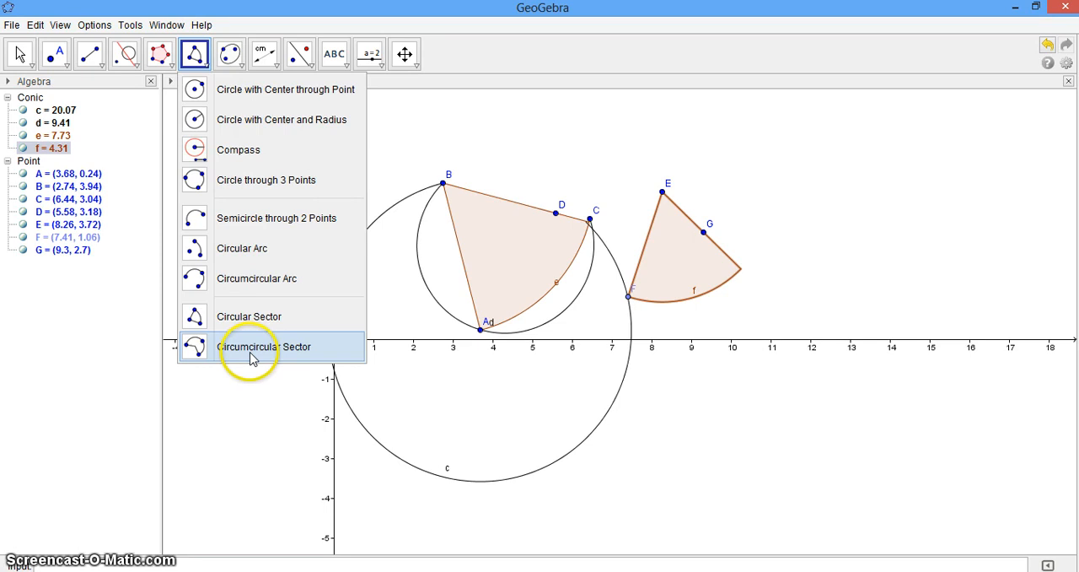
{"action": "left_click", "coordinate": [250, 352]}
{"action": "left_click", "coordinate": [797, 218]}
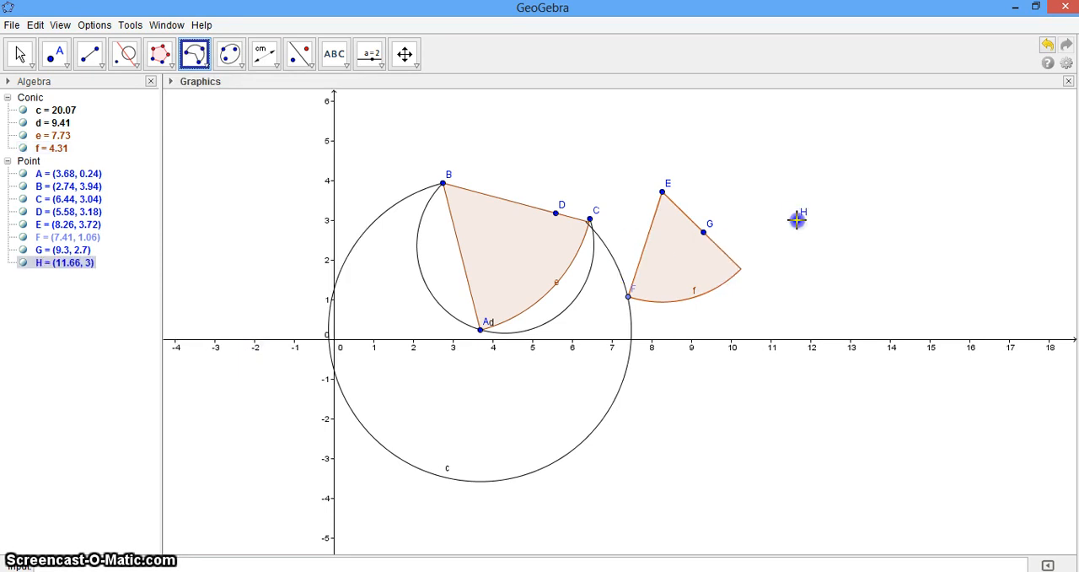
{"action": "left_click", "coordinate": [733, 322]}
{"action": "left_click", "coordinate": [831, 410]}
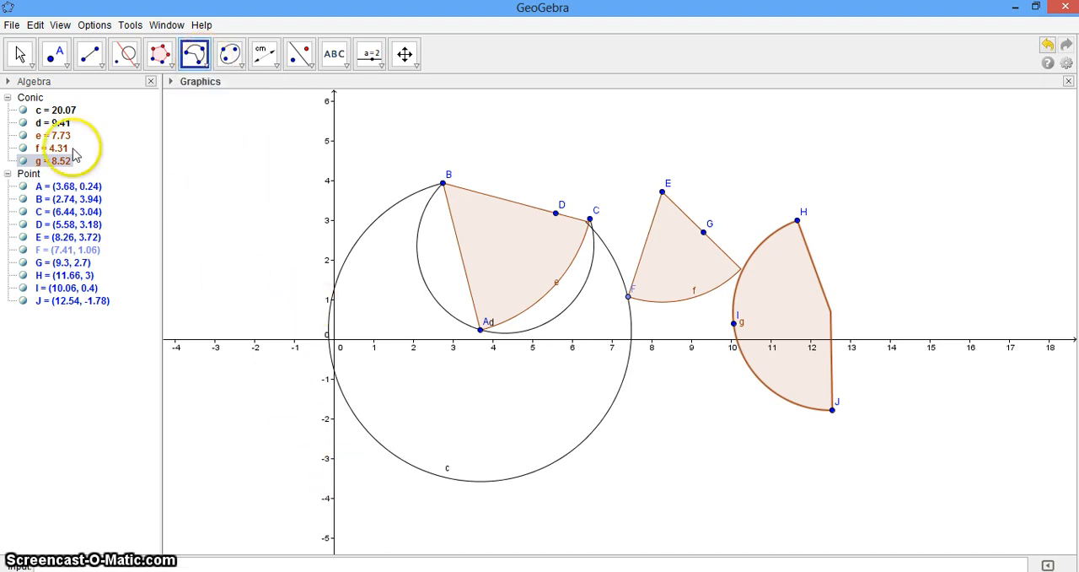
Step: Replace the arcs and sectors with a new blank construction, without saving
{"action": "left_click", "coordinate": [12, 24]}
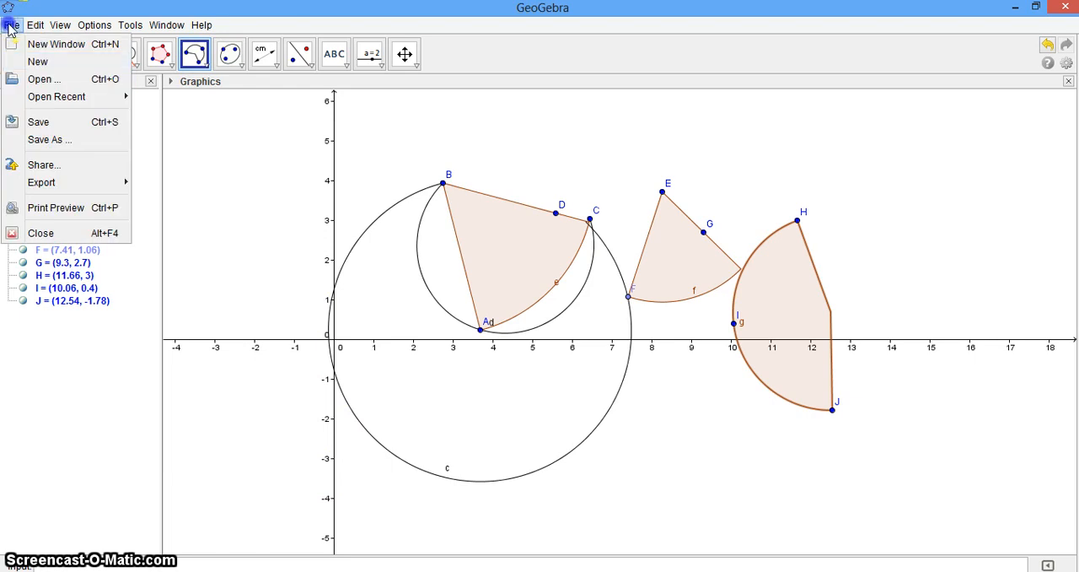
{"action": "left_click", "coordinate": [33, 62]}
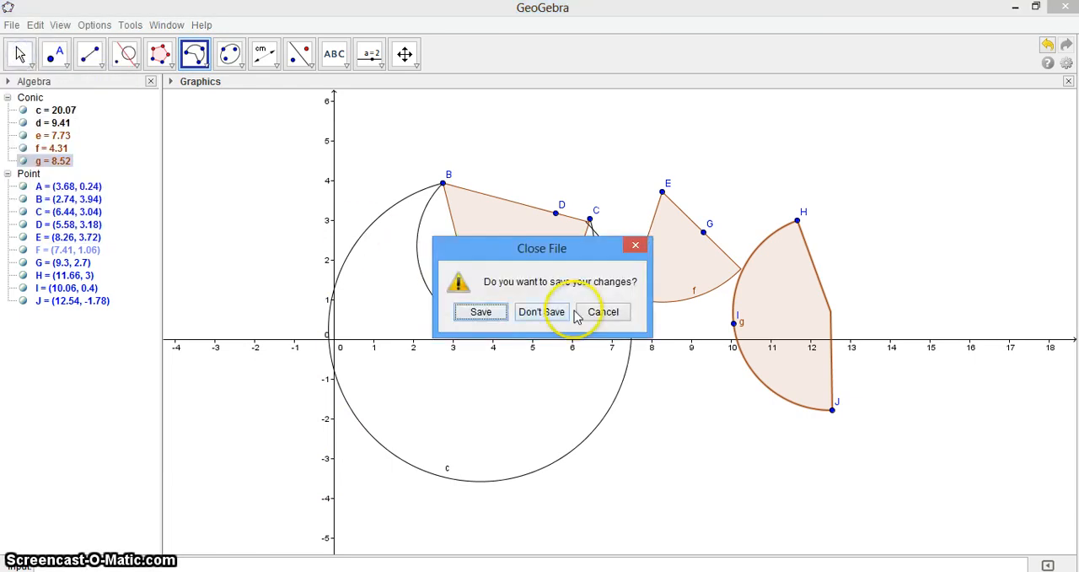
{"action": "left_click", "coordinate": [542, 312]}
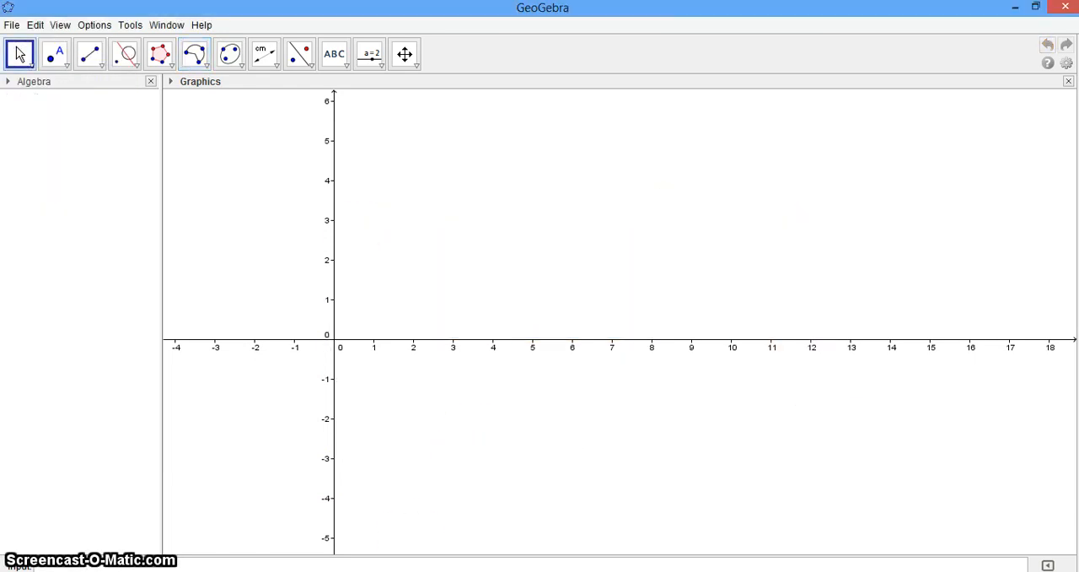